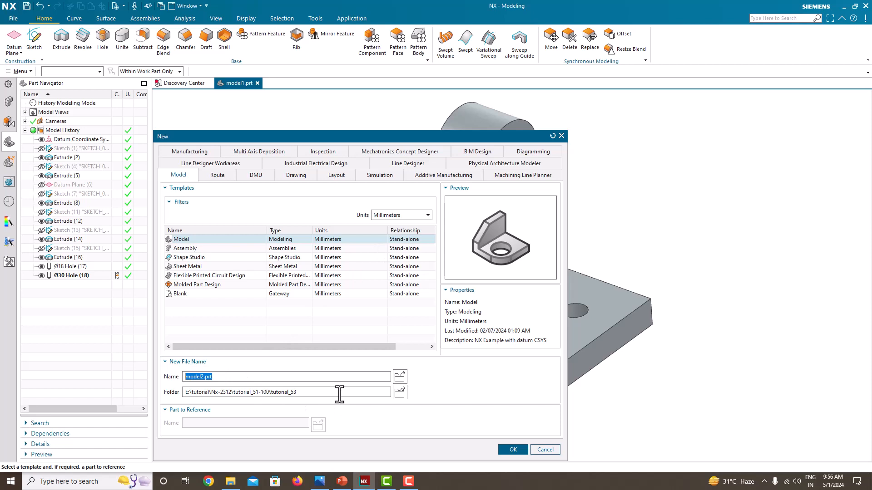
# Create a new millimetre part from the Model template and arrange the modelling window beside the reference drawing
pyautogui.click(512, 449)
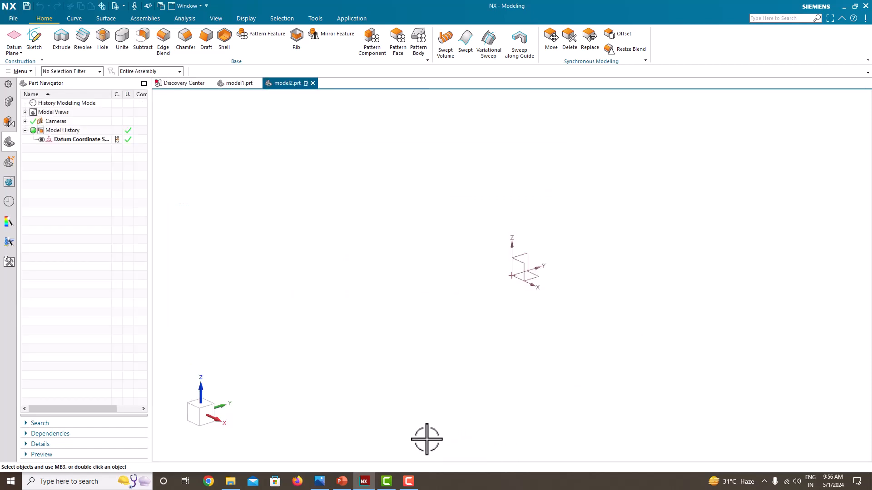
pyautogui.click(321, 480)
pyautogui.click(337, 333)
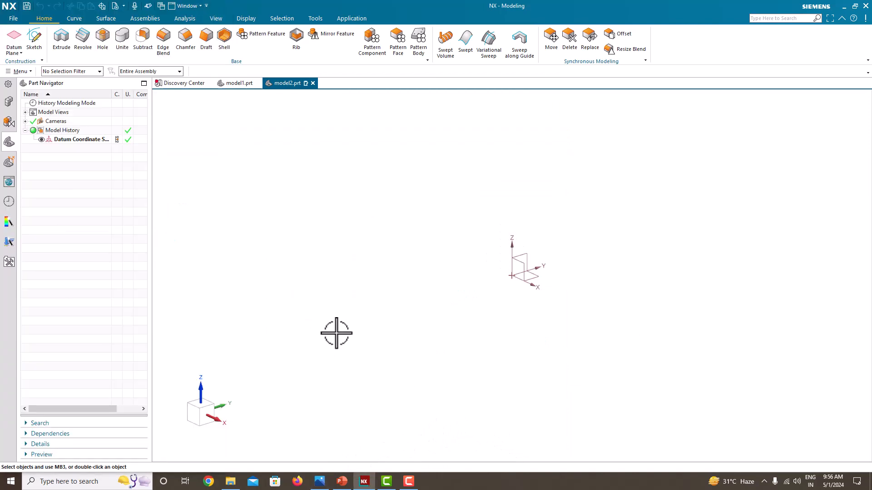
pyautogui.press('super+Right')
pyautogui.scroll(5, 127, 290)
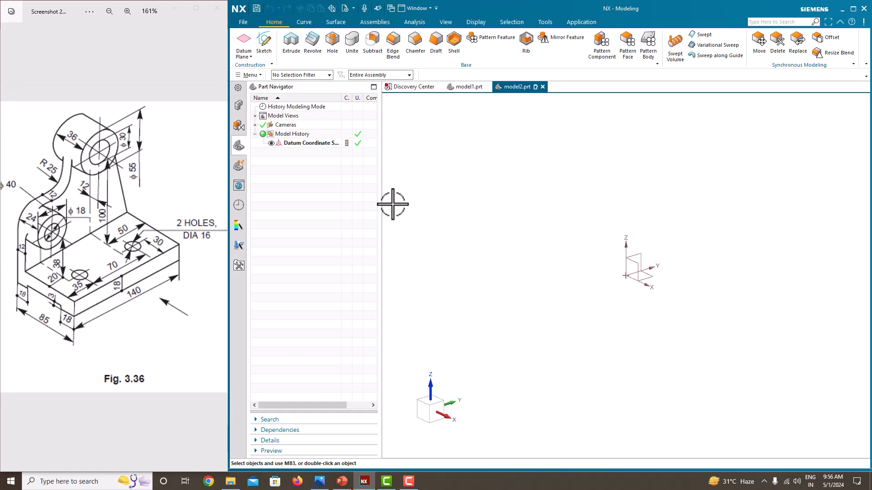
# Start a sketch on the Front plane and draw a wide rectangle with its lower edge on the horizontal axis
pyautogui.click(267, 53)
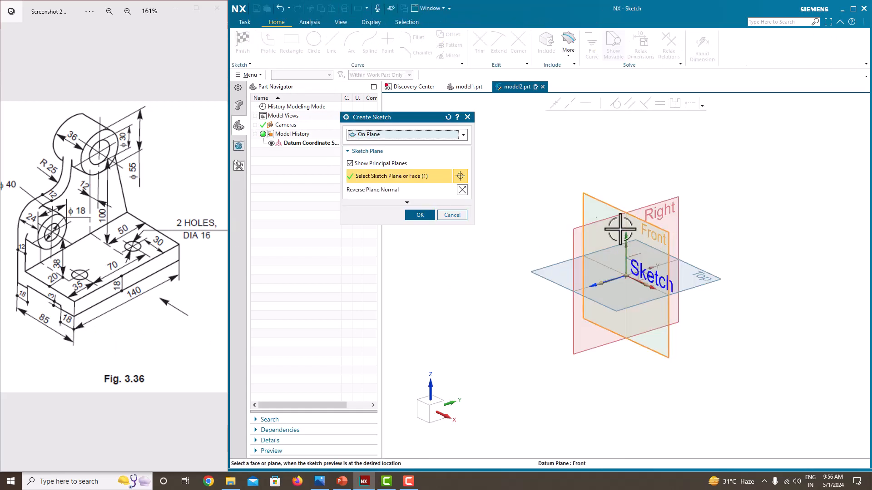
pyautogui.click(420, 214)
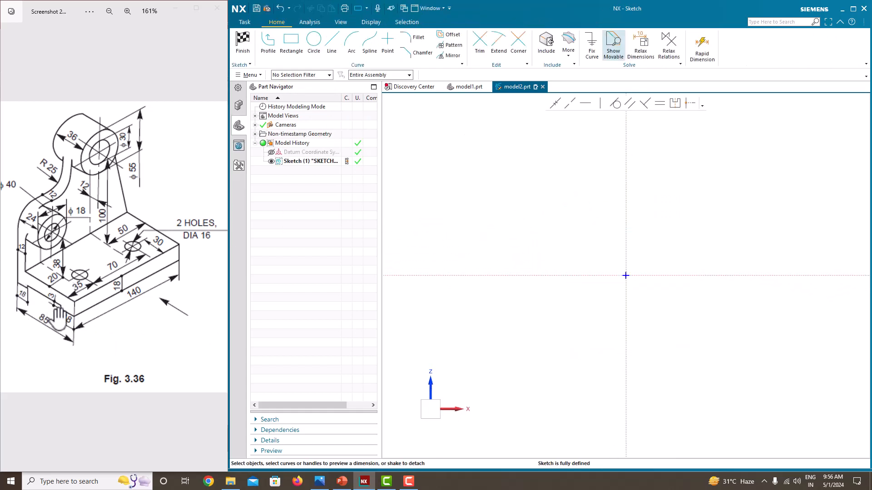
pyautogui.click(292, 49)
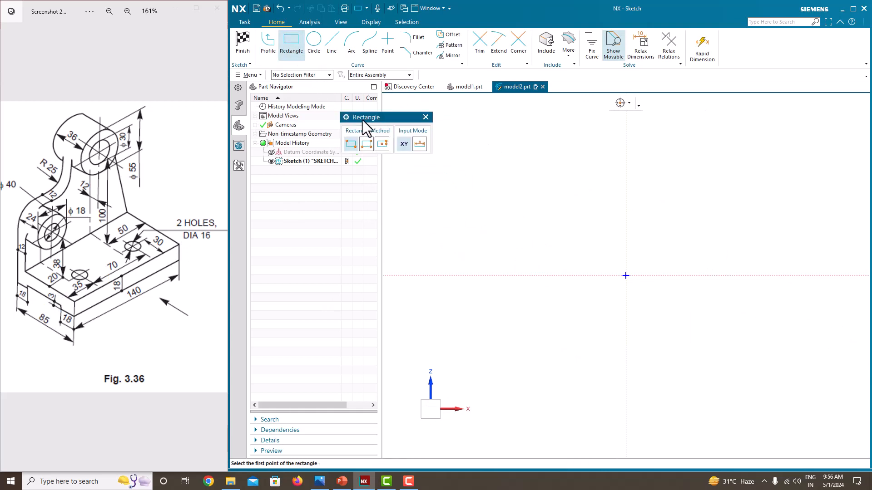
pyautogui.click(533, 244)
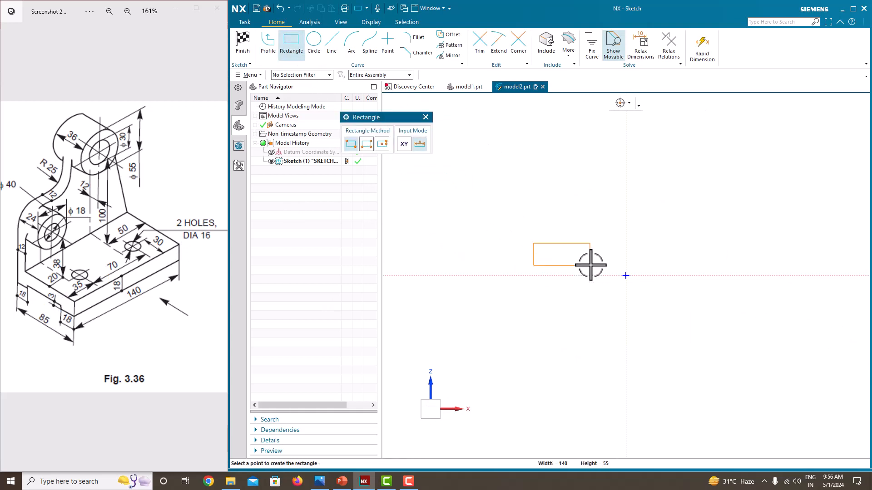
pyautogui.click(682, 275)
pyautogui.press('Escape')
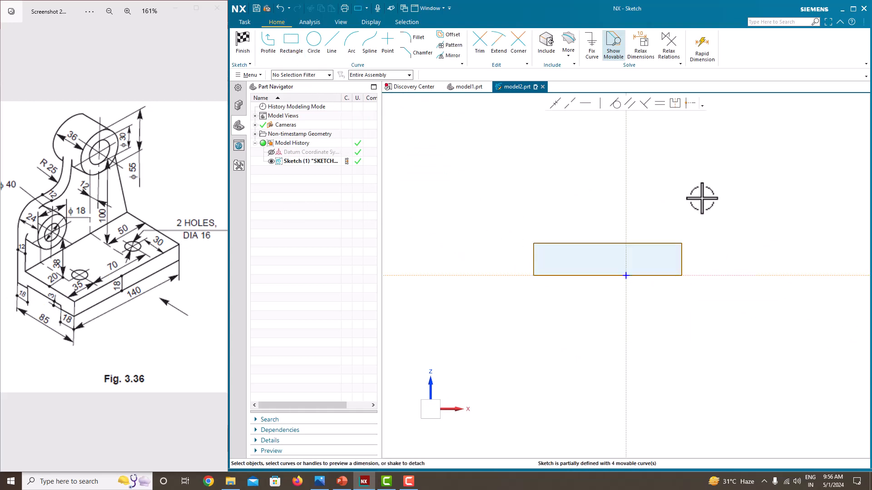
# Set the rectangle's width to 85 mm, scaling the entire sketch to this first dimension
pyautogui.click(640, 275)
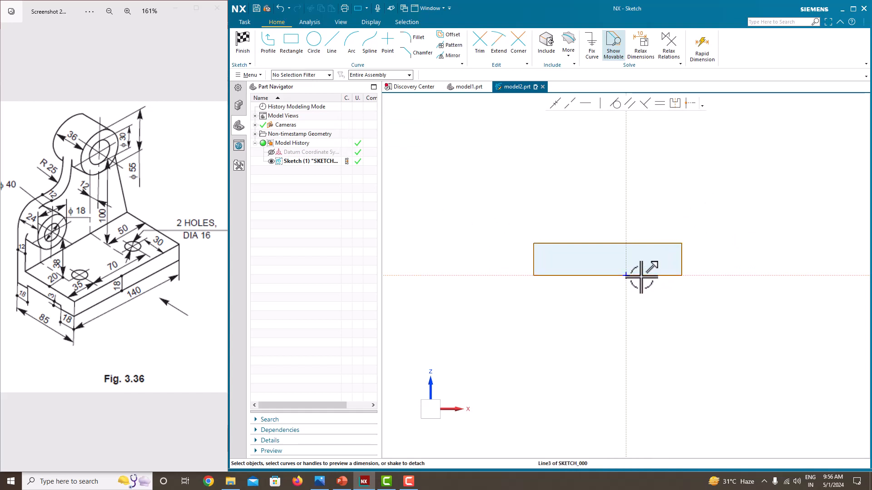
pyautogui.click(615, 295)
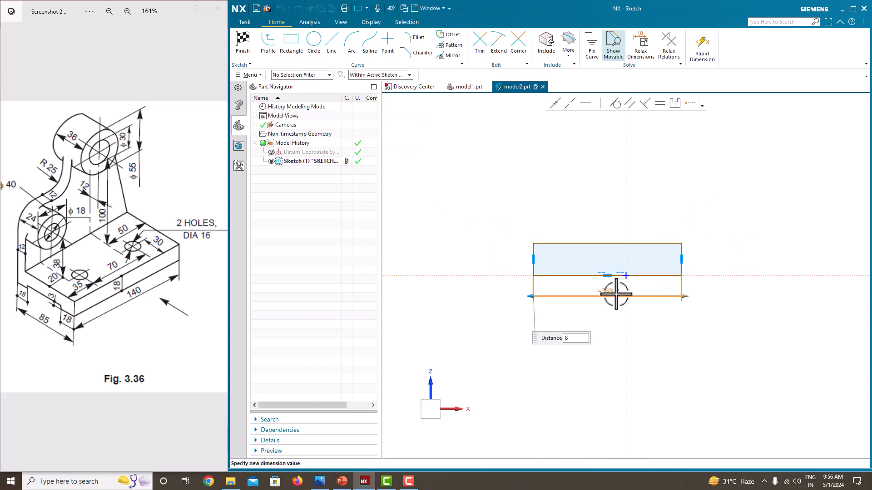
pyautogui.press('Return')
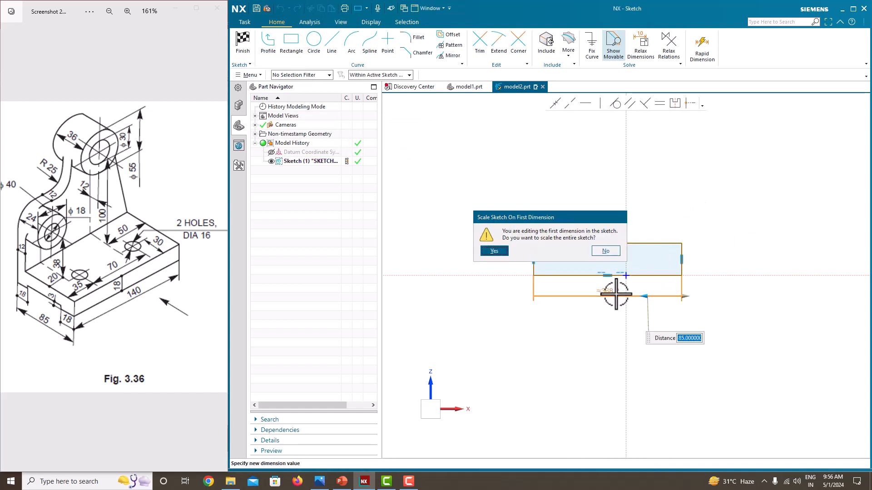
pyautogui.click(494, 251)
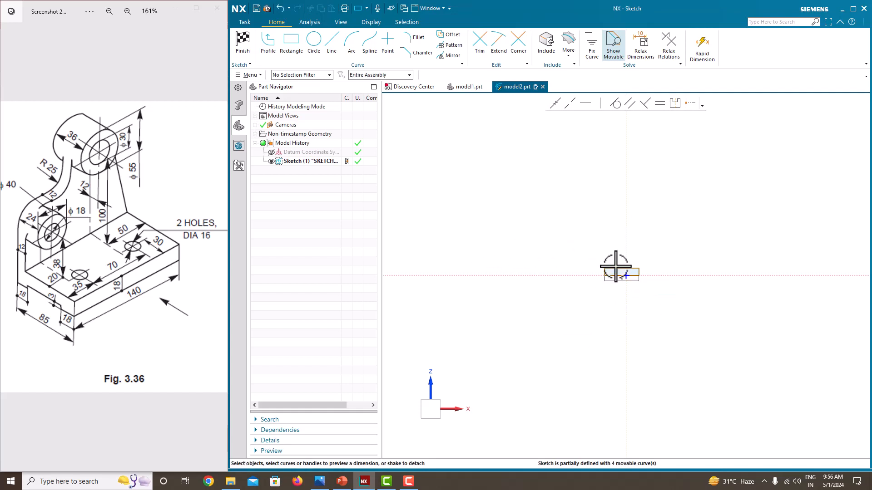
# Set the rectangle's height to 18 mm
pyautogui.scroll(5, 616, 269)
pyautogui.click(730, 276)
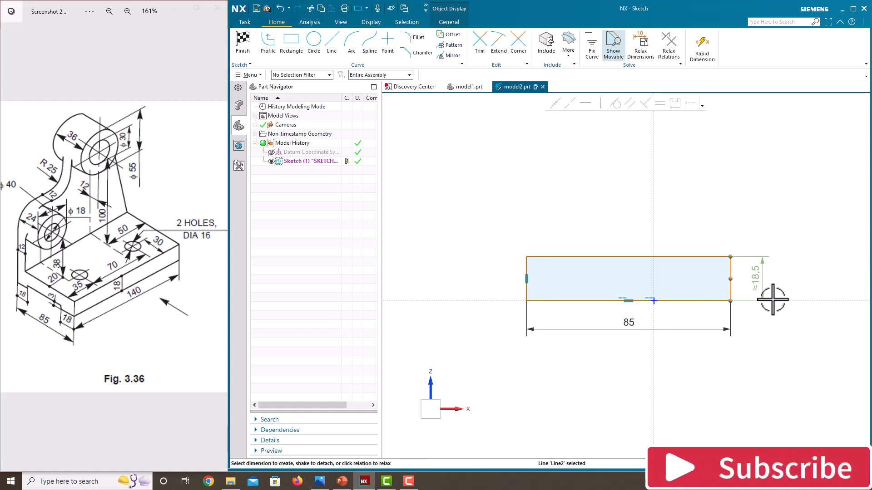
pyautogui.click(755, 271)
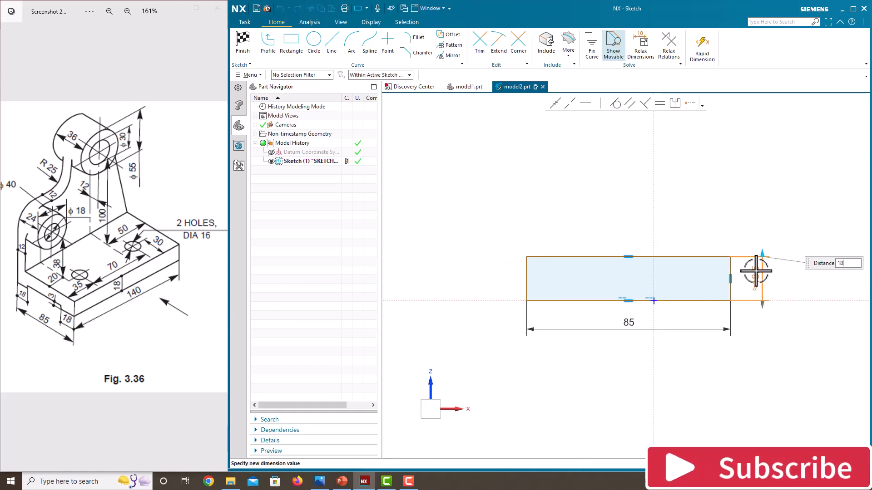
pyautogui.write('18')
pyautogui.press('Return')
pyautogui.click(764, 238)
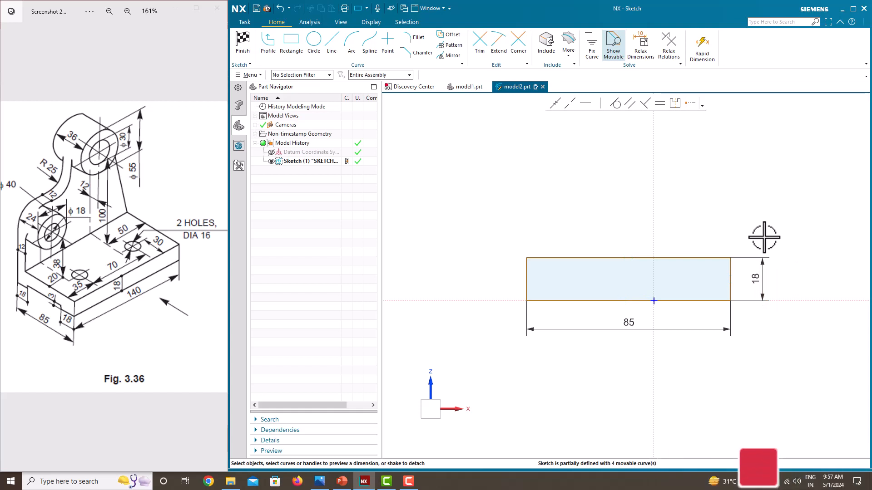
# Make the rectangle's two upper corners symmetric about the vertical sketch axis and finish the sketch
pyautogui.click(675, 103)
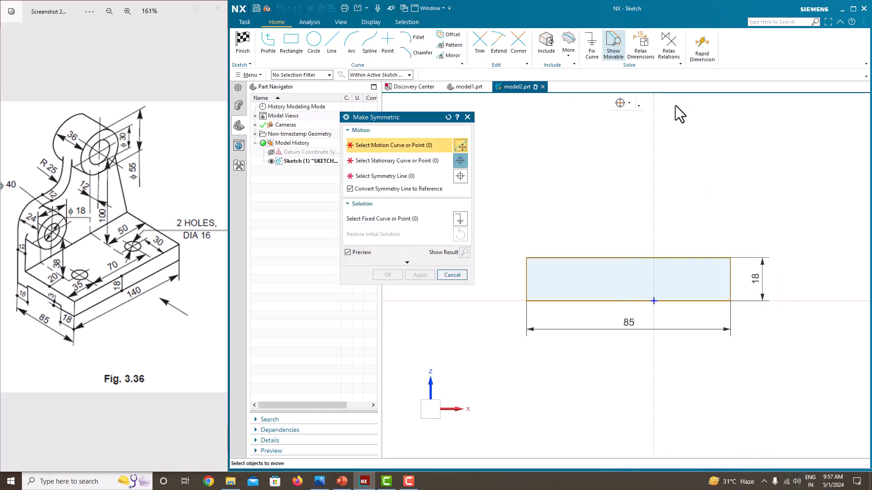
pyautogui.click(526, 257)
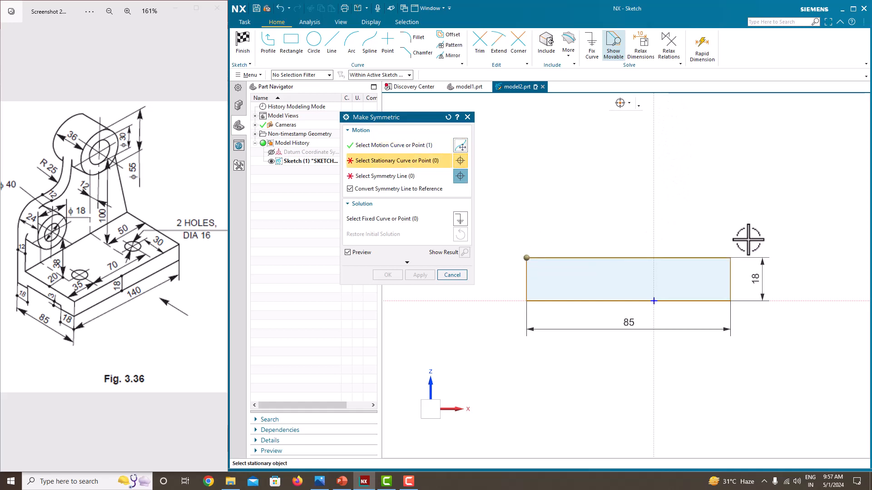
pyautogui.click(730, 257)
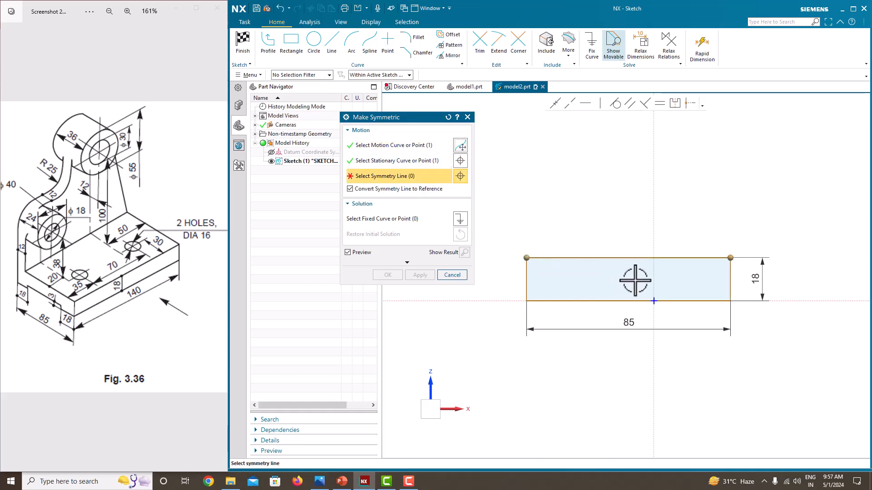
pyautogui.click(649, 224)
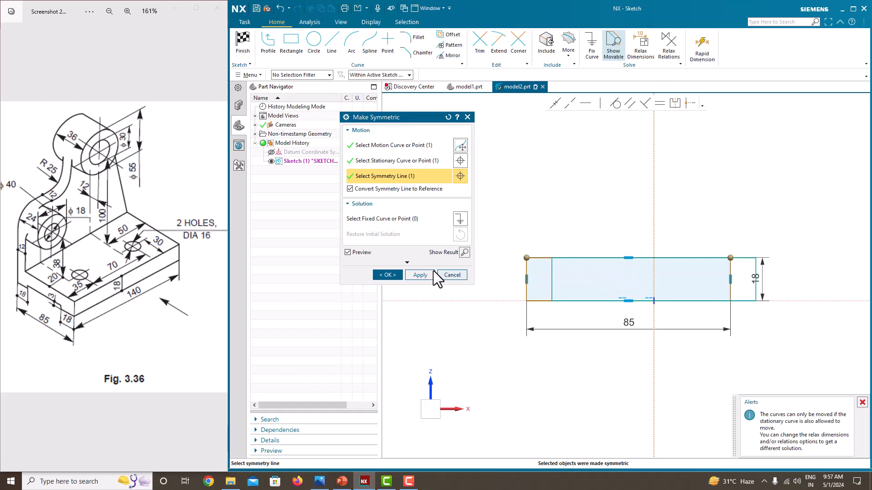
pyautogui.click(383, 274)
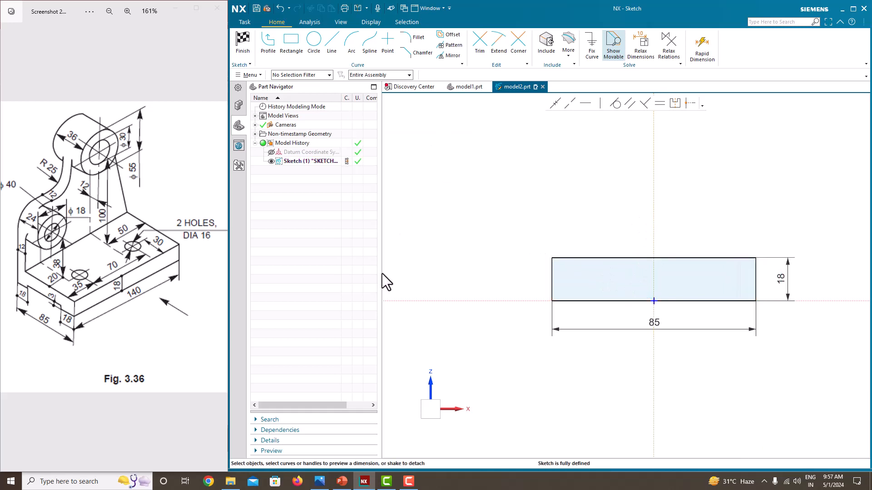
pyautogui.rightClick(496, 218)
pyautogui.click(510, 227)
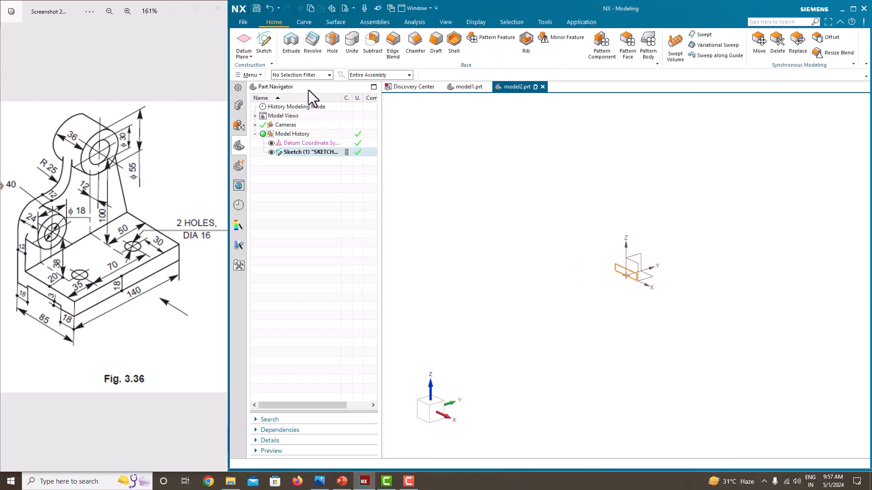
# Extrude the rectangle as a solid with a symmetric total width of 140 mm and hide its sketch
pyautogui.click(291, 43)
pyautogui.click(415, 232)
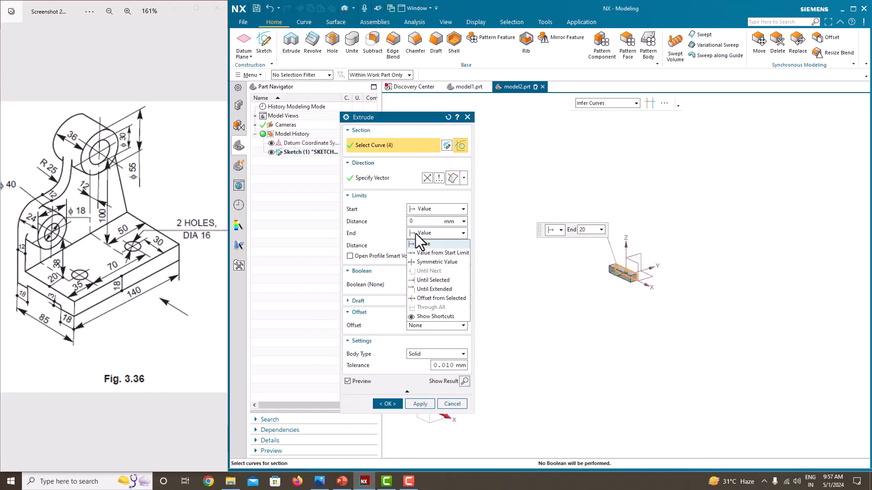
pyautogui.click(426, 257)
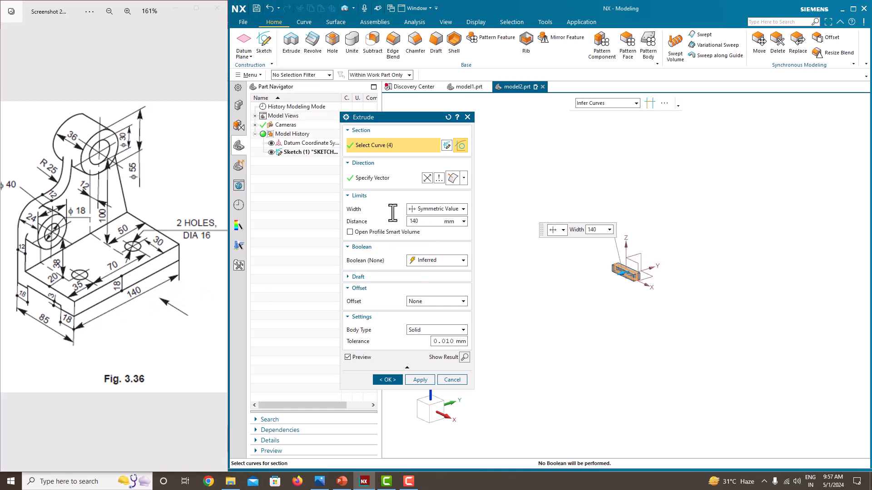
pyautogui.press('Return')
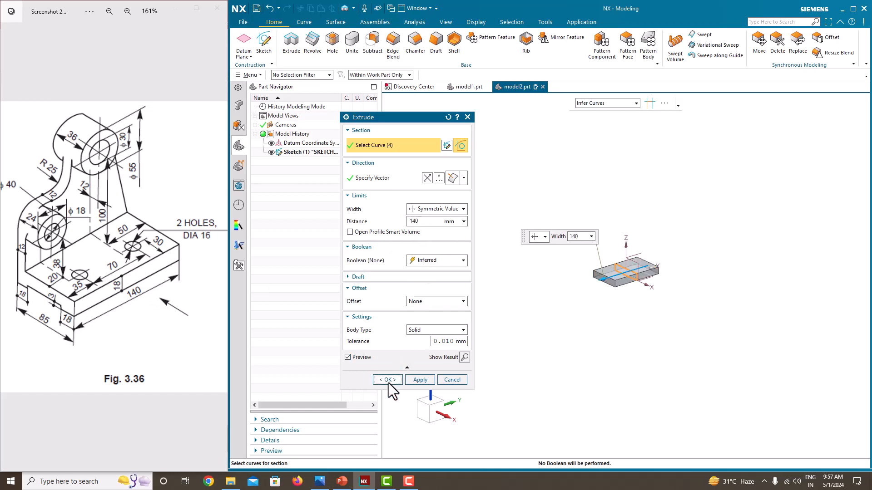
pyautogui.click(388, 380)
pyautogui.click(271, 153)
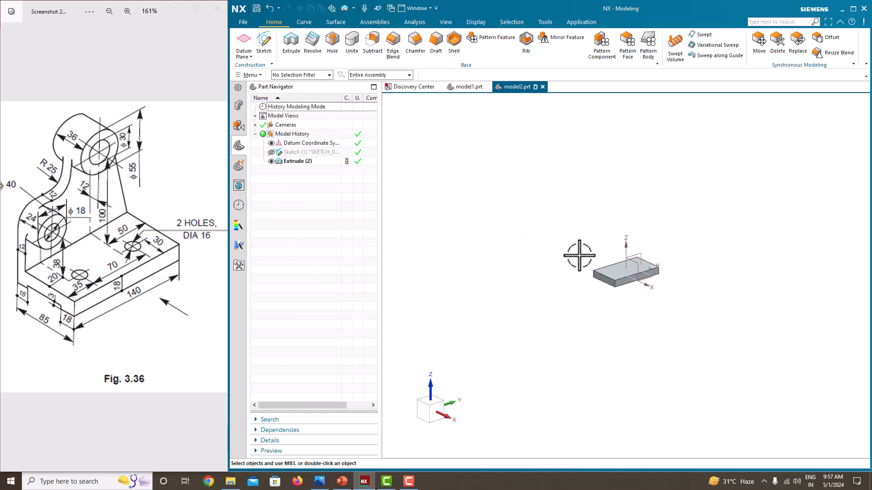
# Start a new sketch on the base block's long side face on the negative X side
pyautogui.moveTo(579, 256); pyautogui.dragTo(626, 279, button='middle')
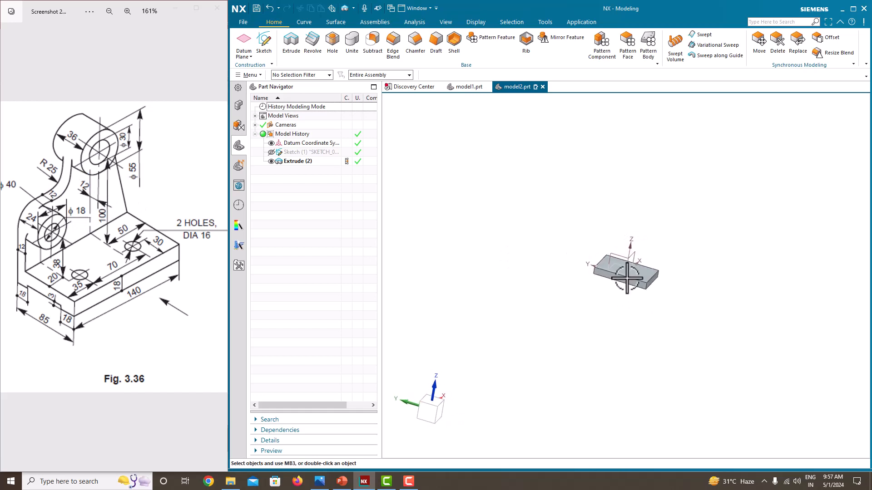
pyautogui.scroll(5, 627, 279)
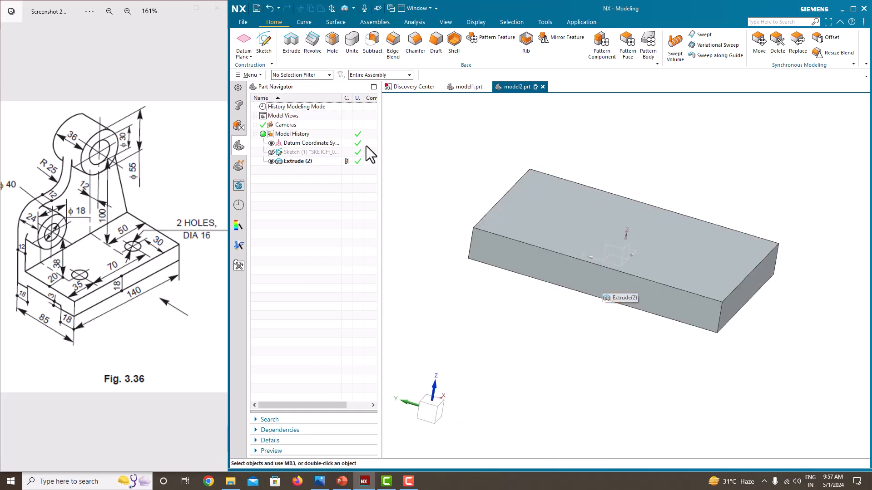
pyautogui.click(263, 42)
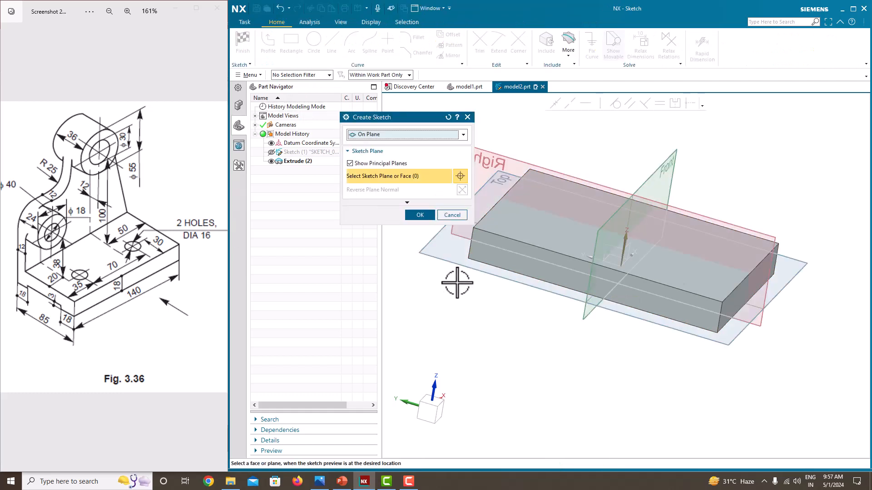
pyautogui.click(509, 244)
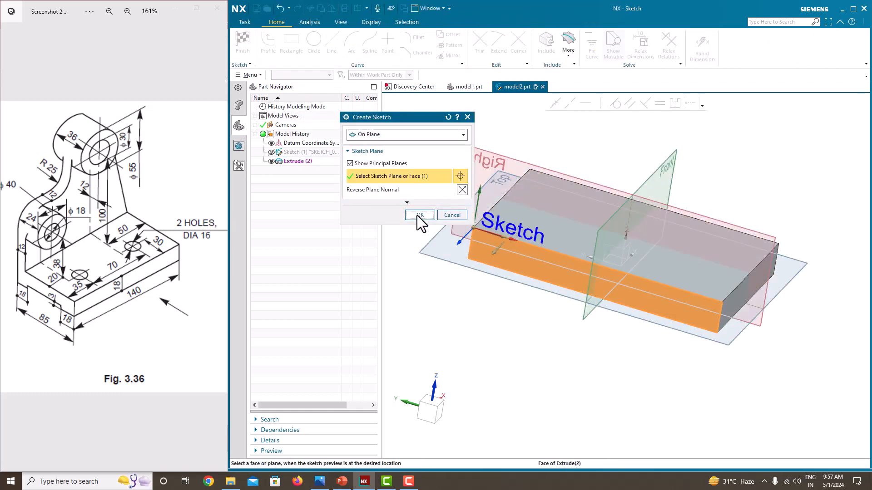
pyautogui.click(419, 215)
pyautogui.scroll(-2, 481, 234)
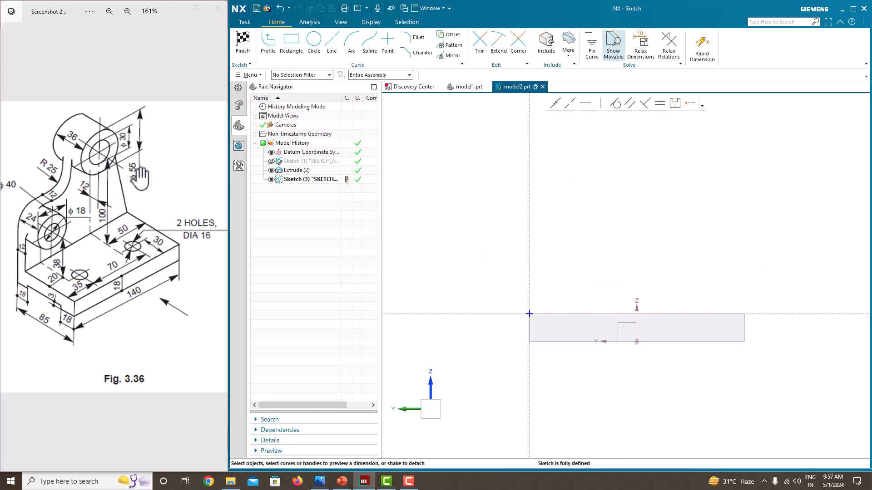
# Draw a circle about 42 mm in diameter above the block, near its positive Y end
pyautogui.click(314, 44)
pyautogui.click(550, 146)
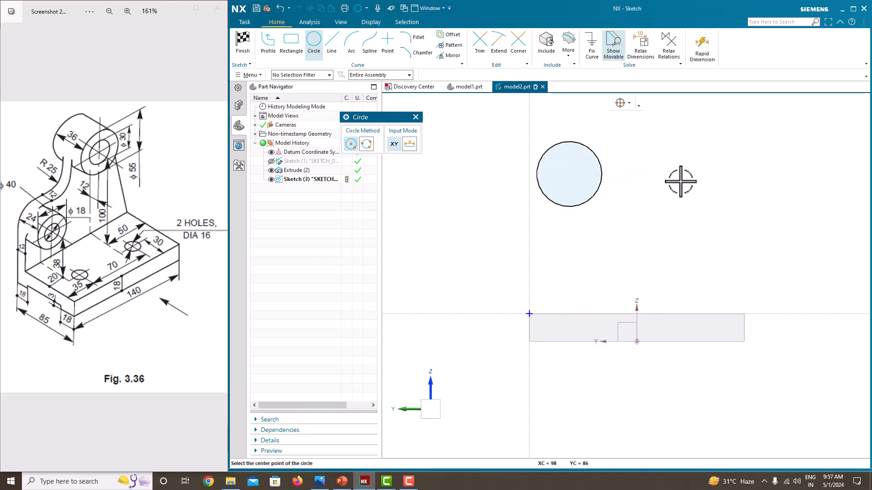
pyautogui.press('Escape')
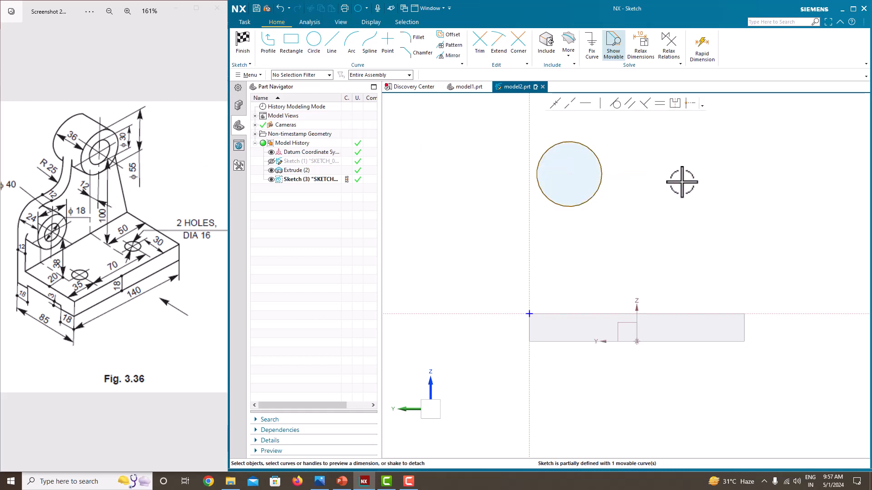
# Set the circle's diameter to 55 mm, scaling the entire sketch to this first dimension
pyautogui.click(602, 190)
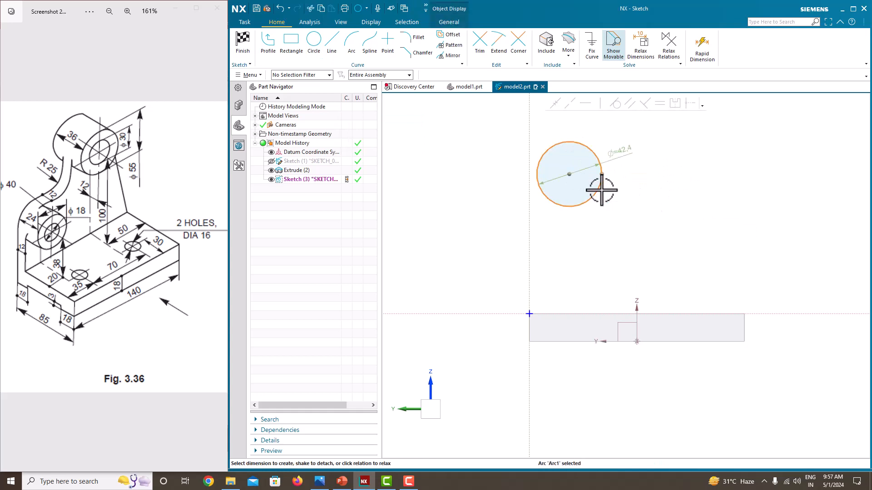
pyautogui.click(620, 156)
pyautogui.write('55')
pyautogui.press('Return')
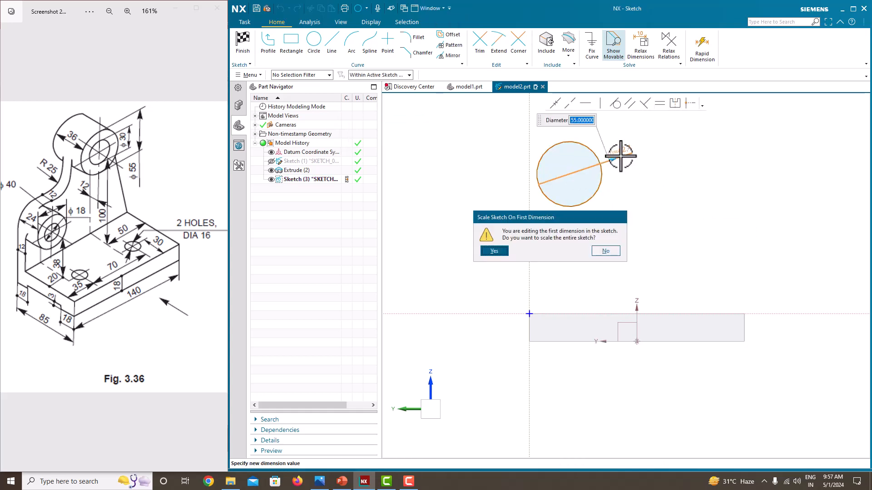
pyautogui.click(487, 253)
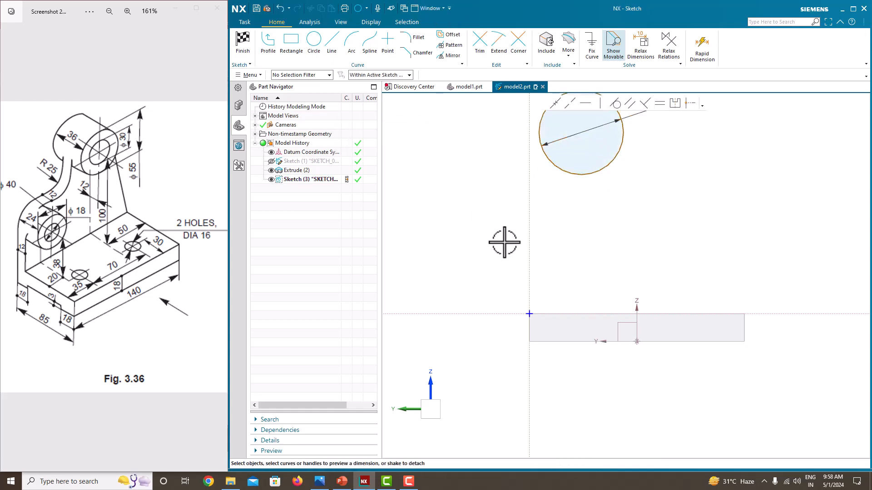
# Dimension the 55 mm circle's centre 50 mm horizontally from the vertical sketch axis at the block's positive Y end
pyautogui.scroll(-3, 567, 247)
pyautogui.scroll(2, 577, 206)
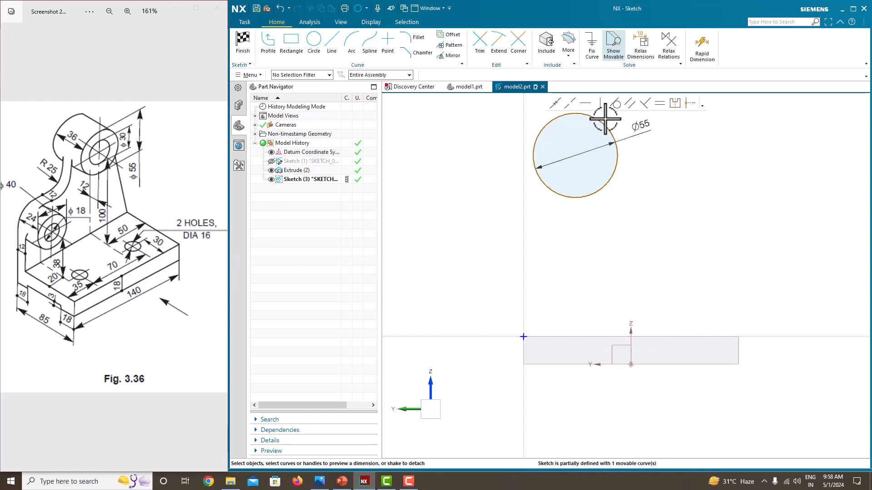
pyautogui.click(578, 155)
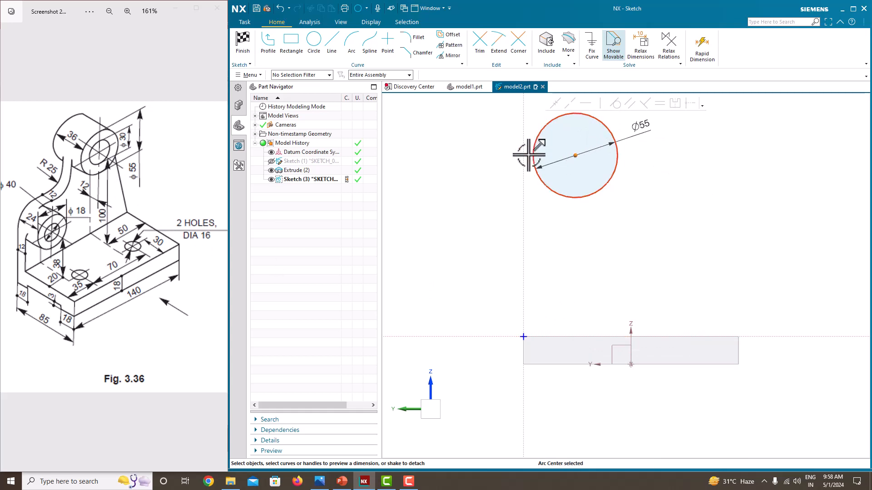
pyautogui.click(525, 155)
pyautogui.click(550, 163)
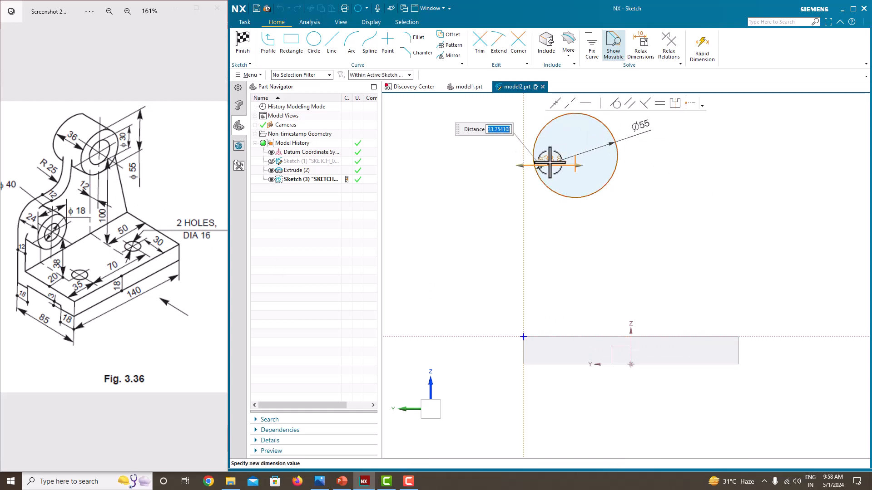
pyautogui.press('Return')
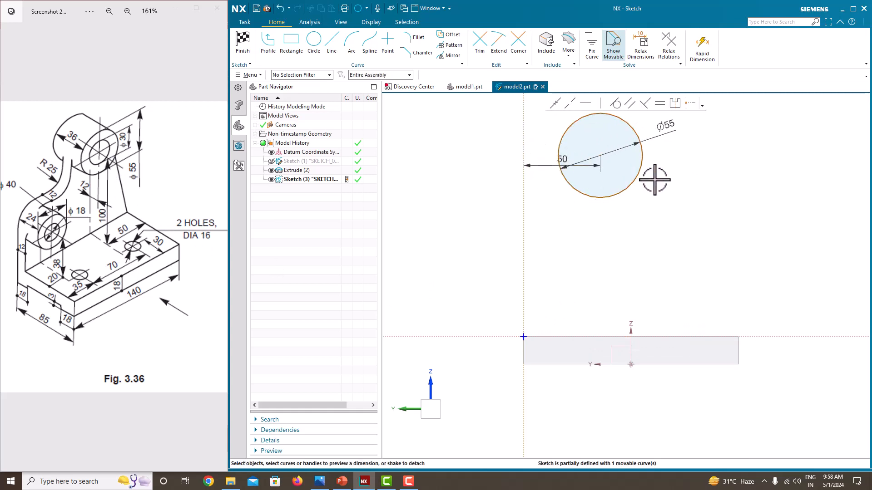
# Dimension the 55 mm circle's centre 100 mm above the block's top edge
pyautogui.click(599, 155)
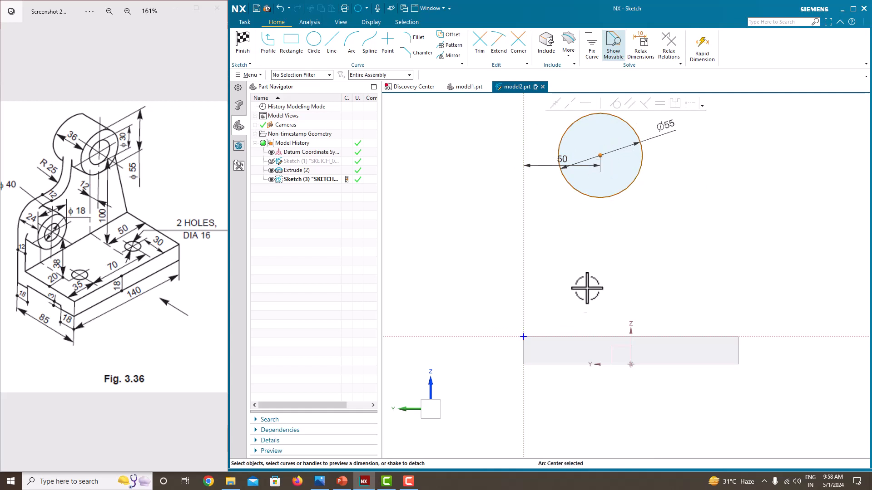
pyautogui.click(587, 337)
pyautogui.click(607, 252)
pyautogui.write('10')
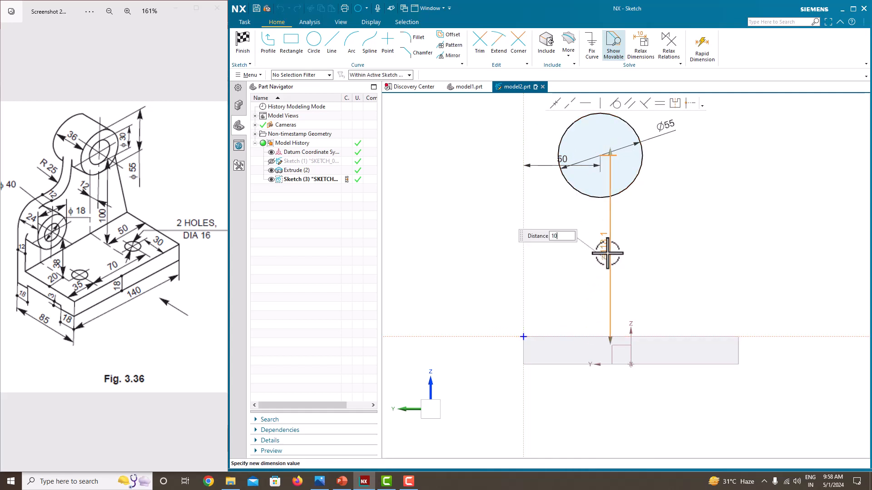
pyautogui.write('0')
pyautogui.press('Return')
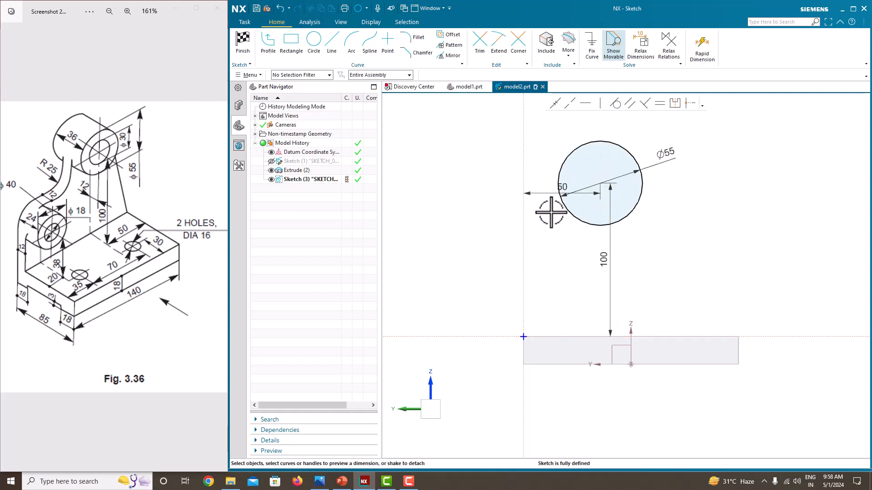
# Draw a second circle about 37.5 mm in diameter above the block, near its negative Y end
pyautogui.click(313, 41)
pyautogui.click(698, 274)
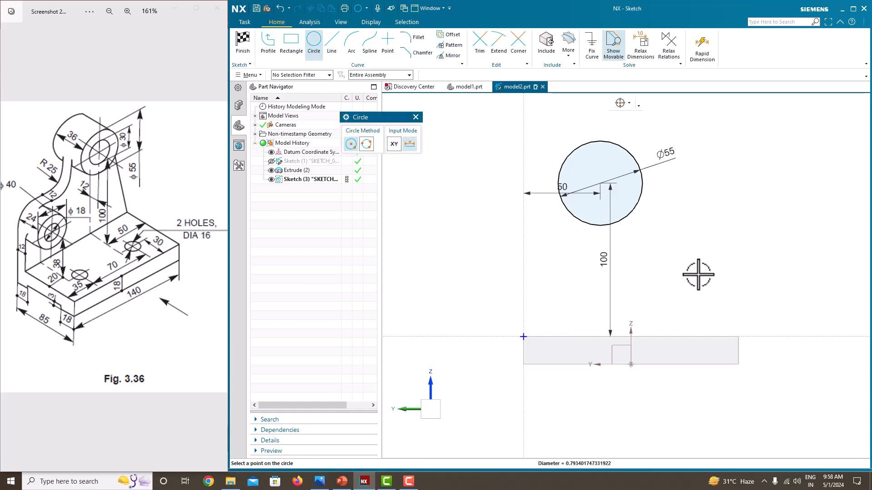
pyautogui.click(675, 255)
pyautogui.press('Escape')
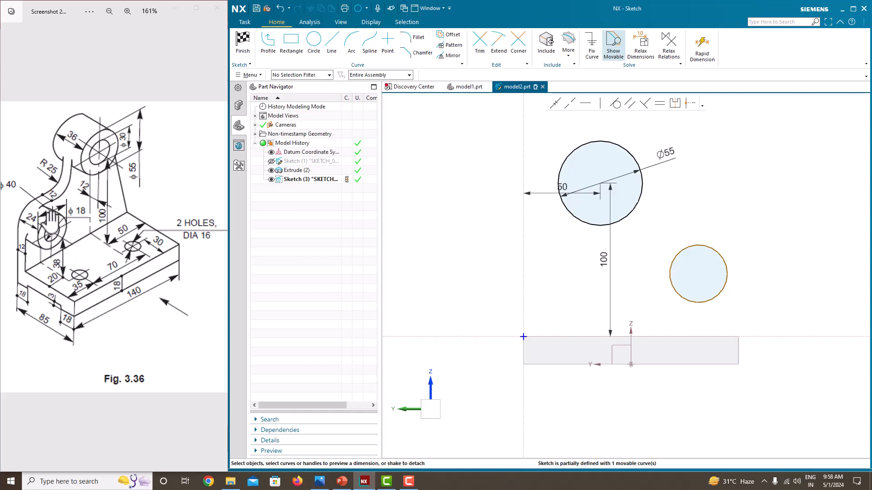
# Set the smaller circle's diameter to 40 mm, as given in the reference drawing
pyautogui.scroll(3, 58, 225)
pyautogui.moveTo(46, 244); pyautogui.dragTo(105, 268)
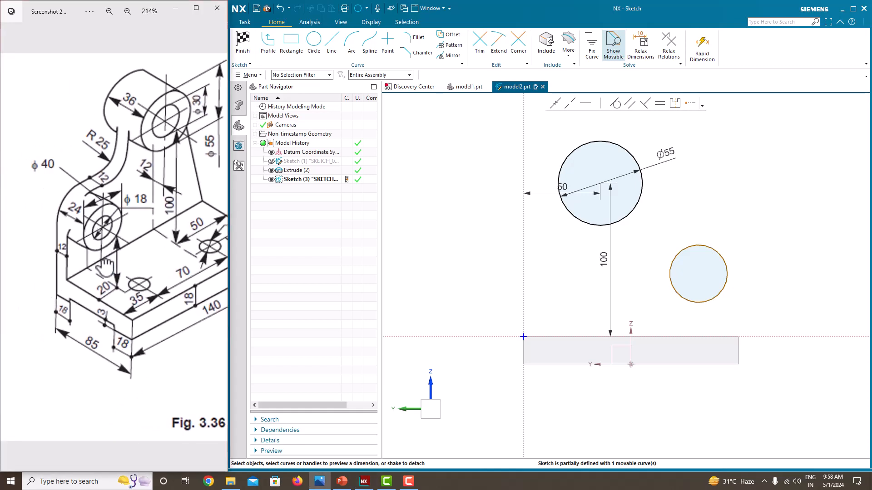
pyautogui.click(692, 246)
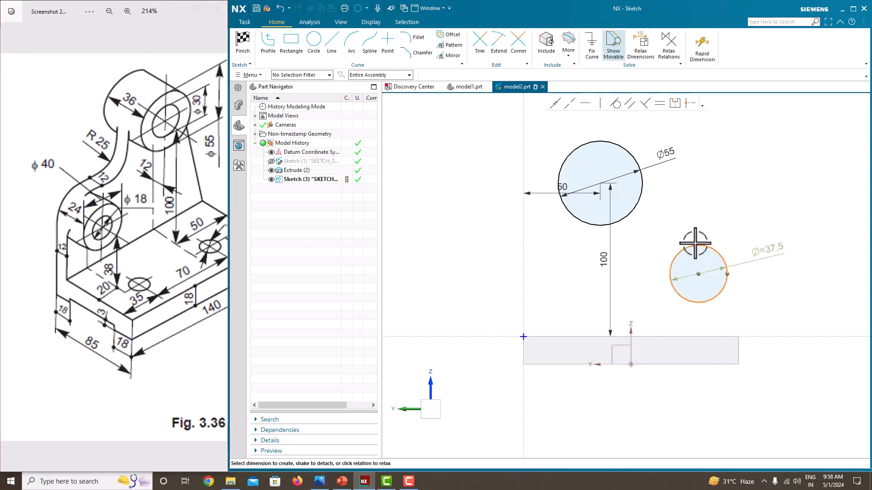
pyautogui.click(771, 253)
pyautogui.write('40')
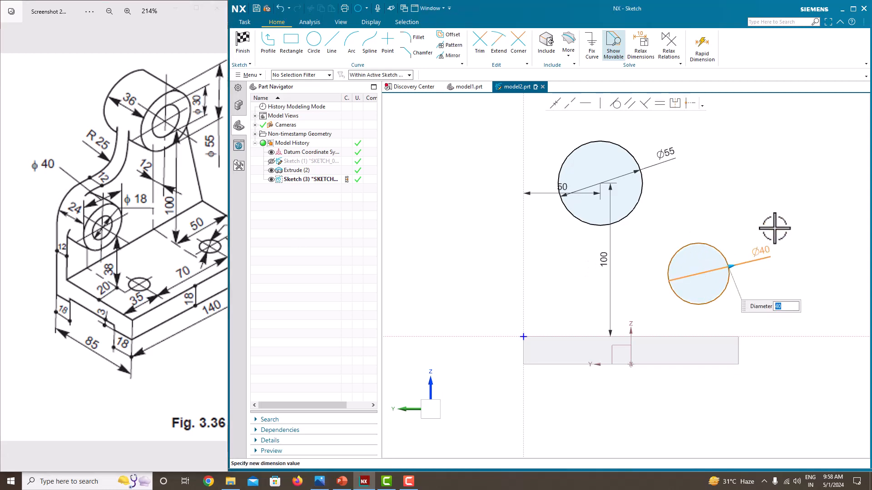
pyautogui.press('Return')
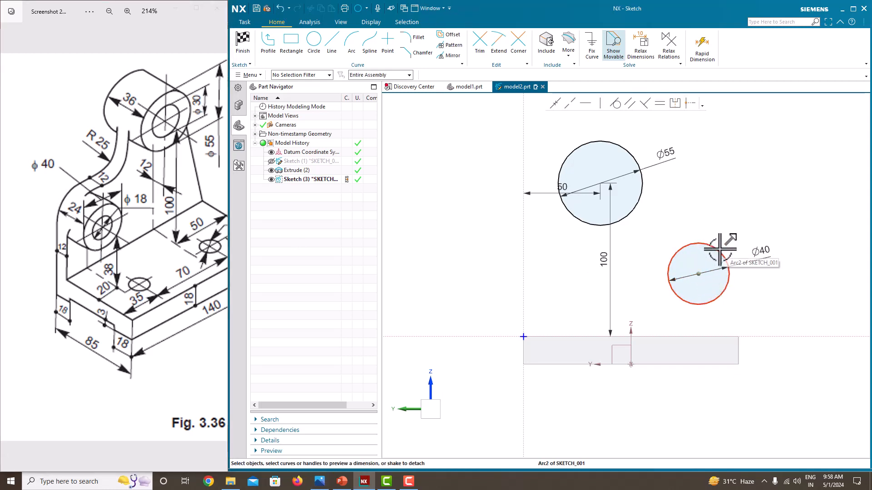
# Dimension the 40 mm circle's centre 38 mm above the block's top edge
pyautogui.click(703, 285)
pyautogui.click(710, 336)
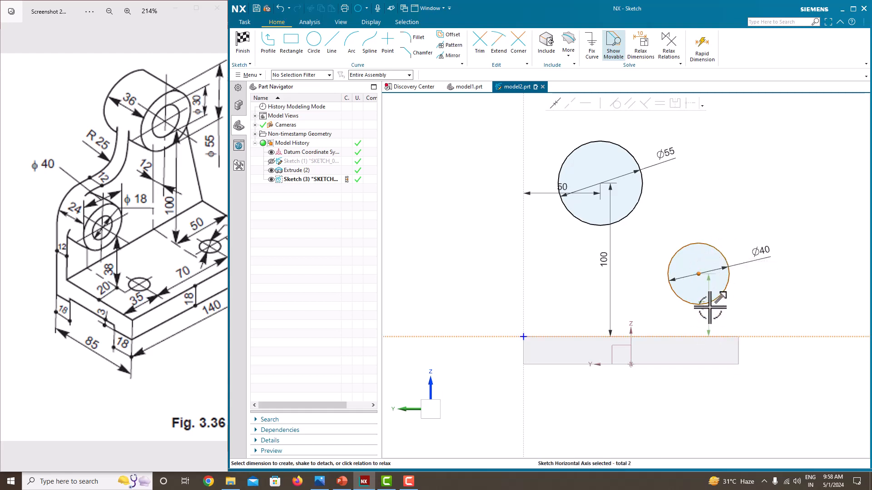
pyautogui.click(709, 307)
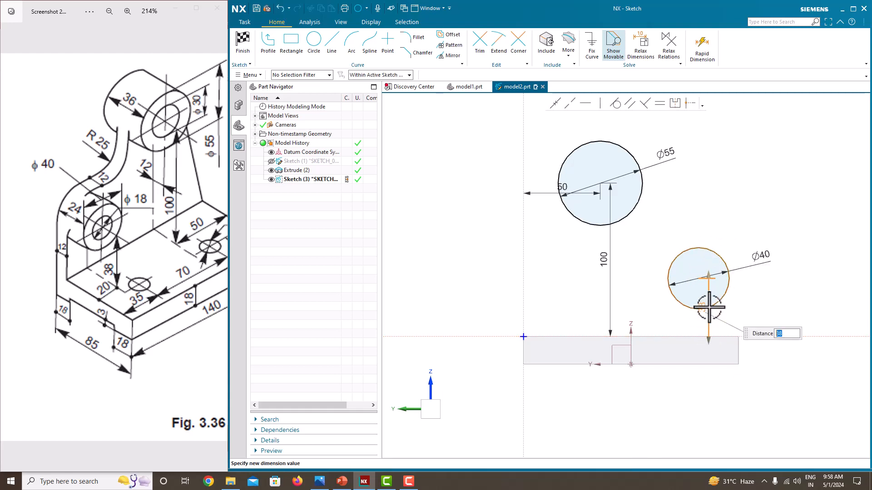
pyautogui.press('Return')
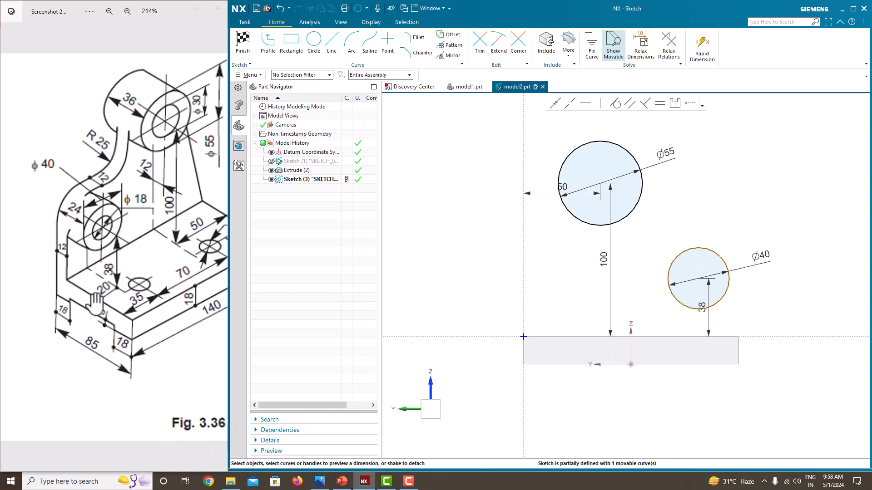
# Dimension the 40 mm circle's centre 20 mm horizontally from the block's negative Y end edge
pyautogui.click(699, 279)
pyautogui.click(740, 347)
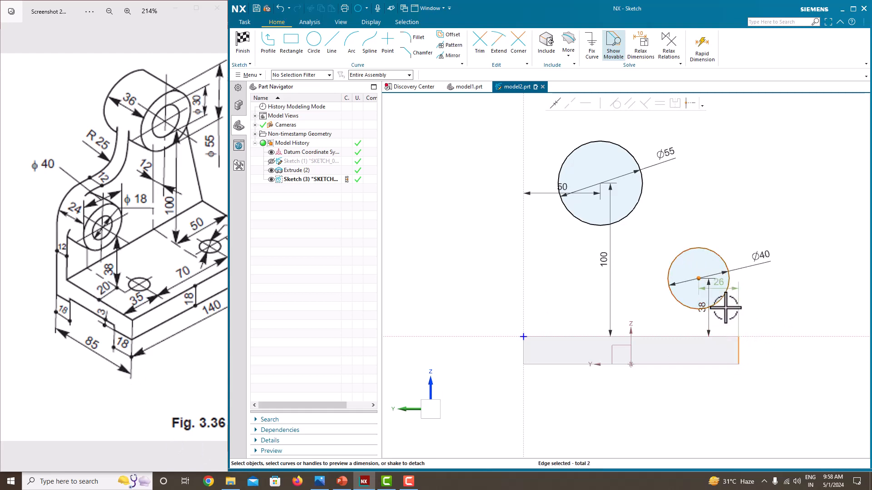
pyautogui.click(726, 287)
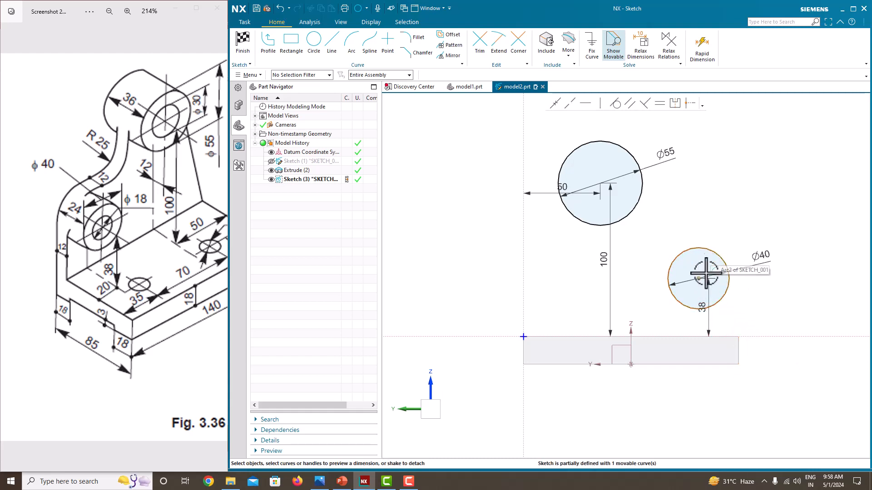
pyautogui.click(700, 278)
pyautogui.click(740, 345)
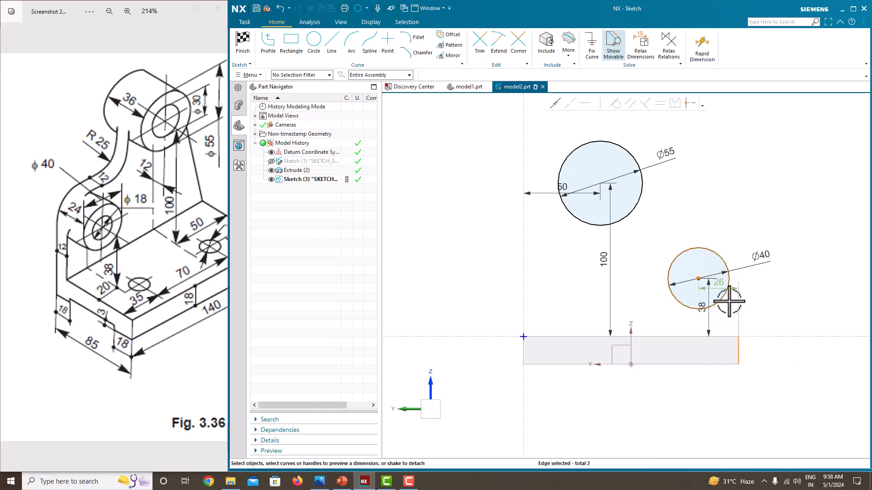
pyautogui.click(722, 286)
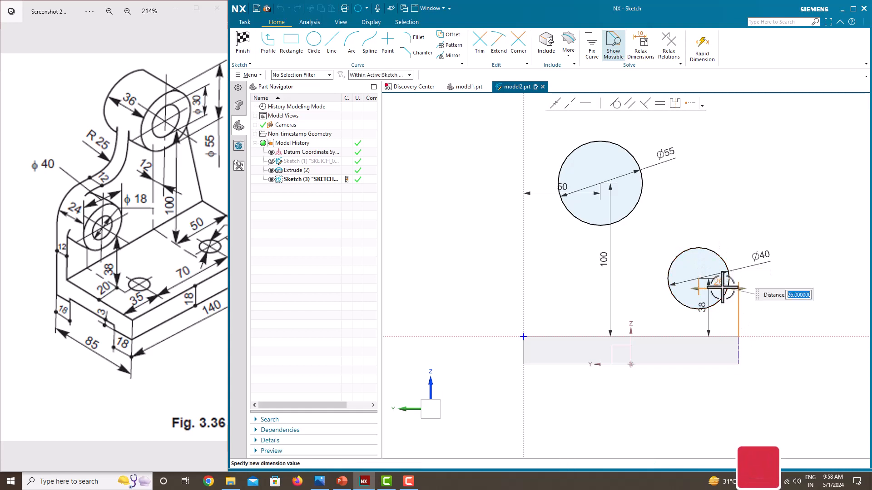
pyautogui.write('20')
pyautogui.press('Return')
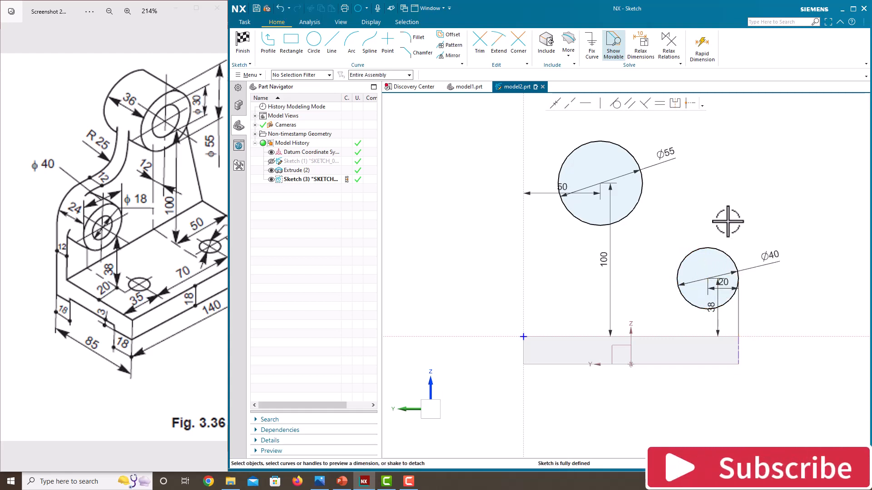
# Draw a slanted line from the sketch origin at the block's top corner, tangent to the outer side of the 55 mm circle
pyautogui.scroll(-3, 725, 227)
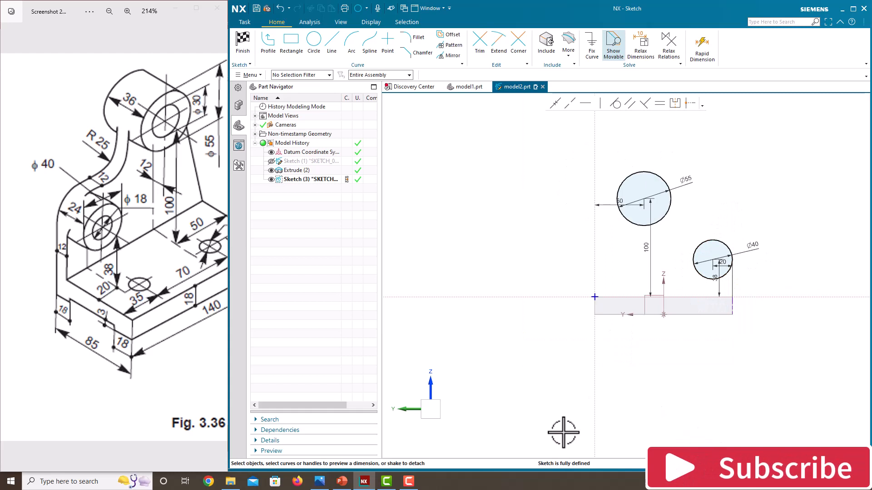
pyautogui.click(338, 50)
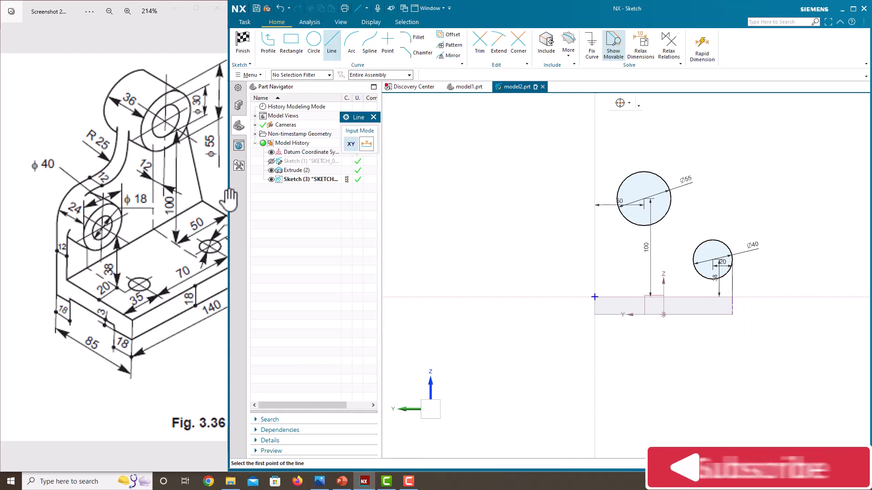
pyautogui.scroll(-3, 139, 168)
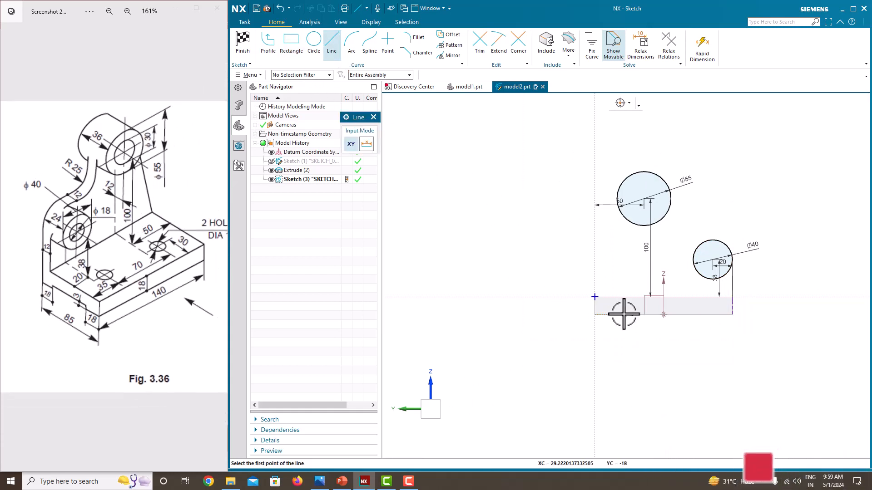
pyautogui.scroll(1, 623, 312)
pyautogui.click(587, 293)
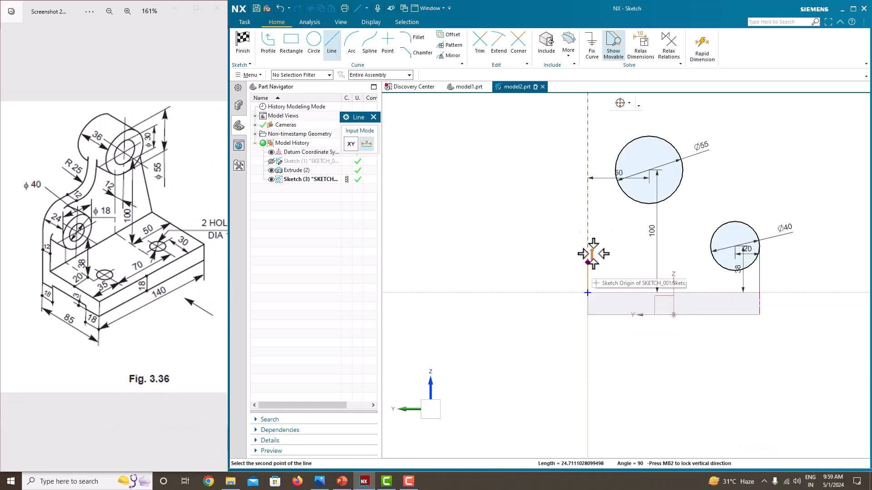
pyautogui.click(615, 167)
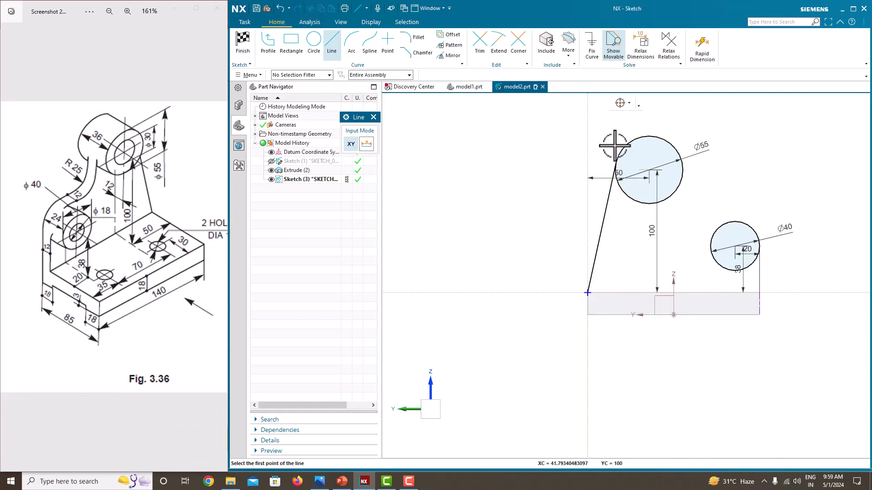
# Draw a vertical line with Profile, tangent to the 55 mm circle's negative Y side and running down past the 40 mm circle's top level
pyautogui.press('z')
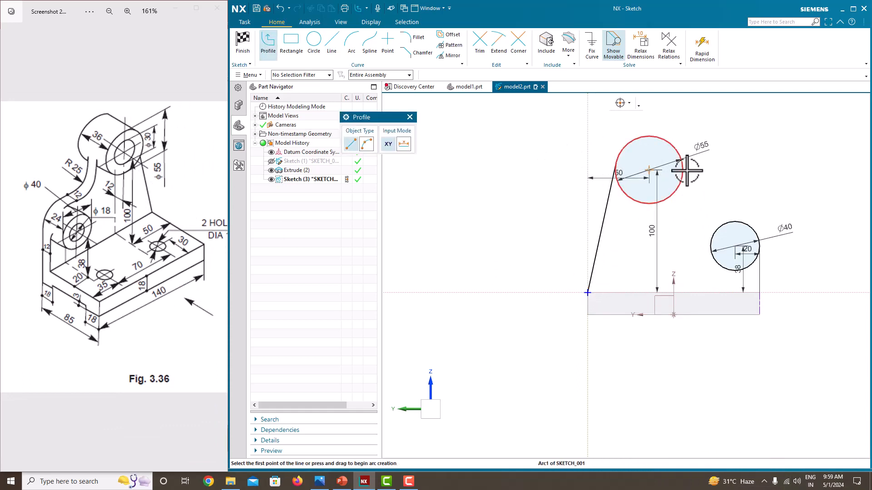
pyautogui.click(683, 170)
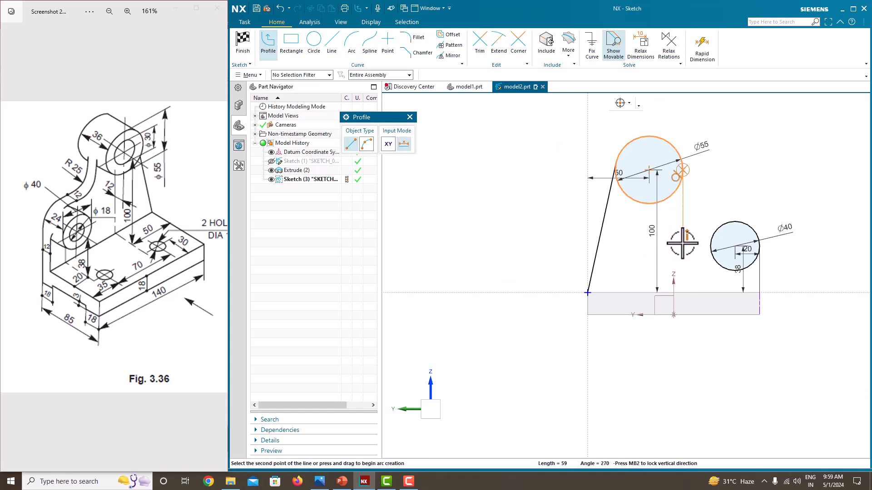
pyautogui.click(682, 254)
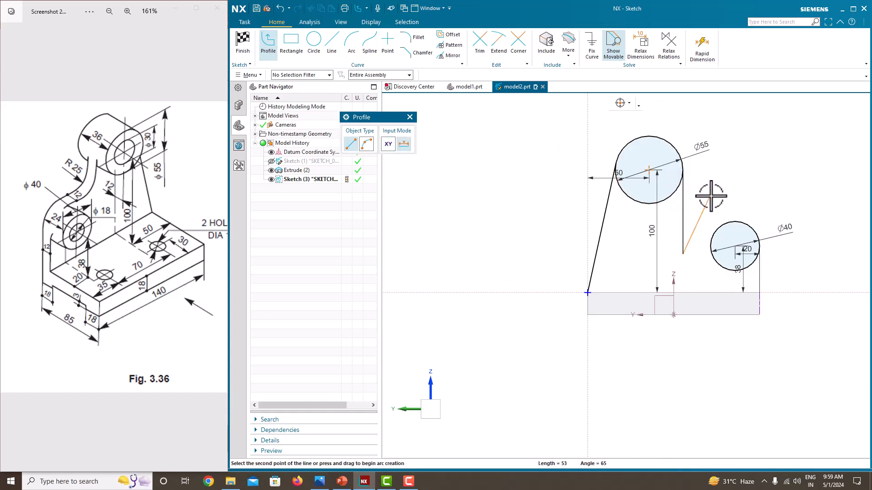
pyautogui.press('Escape')
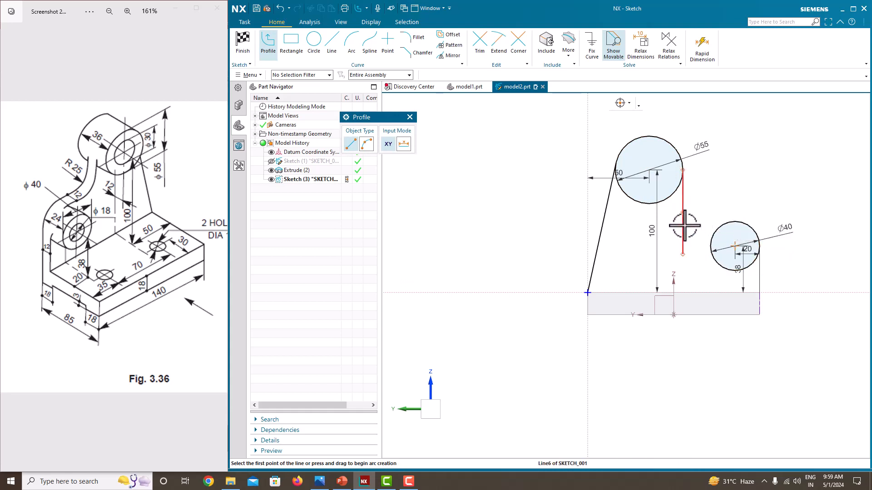
# Draw a horizontal line from the top of the 40 mm circle towards positive Y, tangent to the circle and crossing the vertical line
pyautogui.click(731, 222)
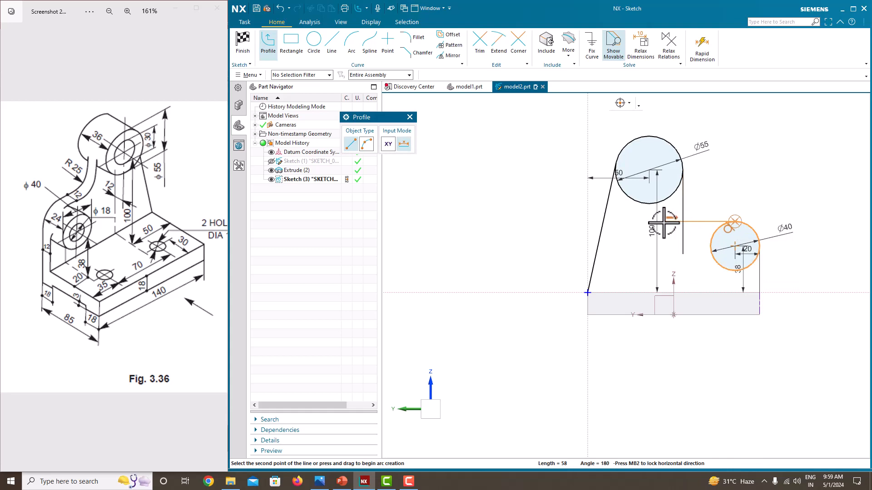
pyautogui.click(659, 222)
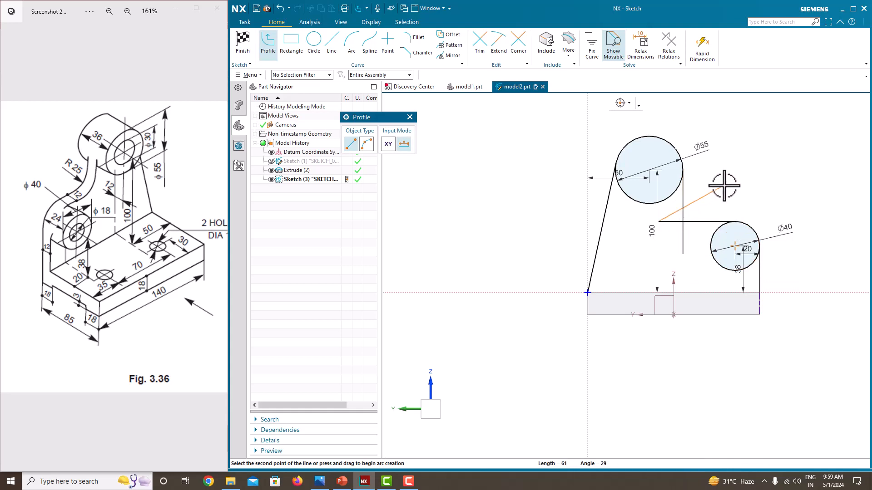
pyautogui.press('Escape')
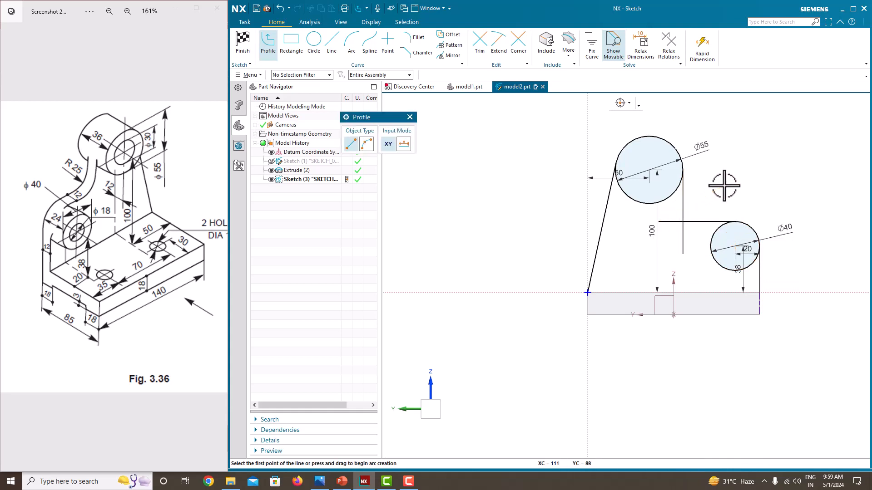
# Close the outline with a vertical line from the 40 mm circle's outer side to the block corner and a horizontal line back to the sketch origin
pyautogui.click(757, 236)
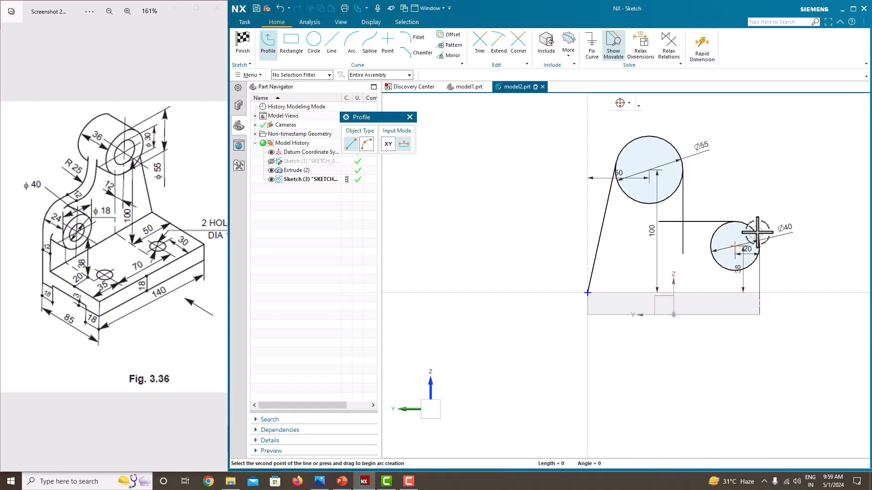
pyautogui.click(760, 293)
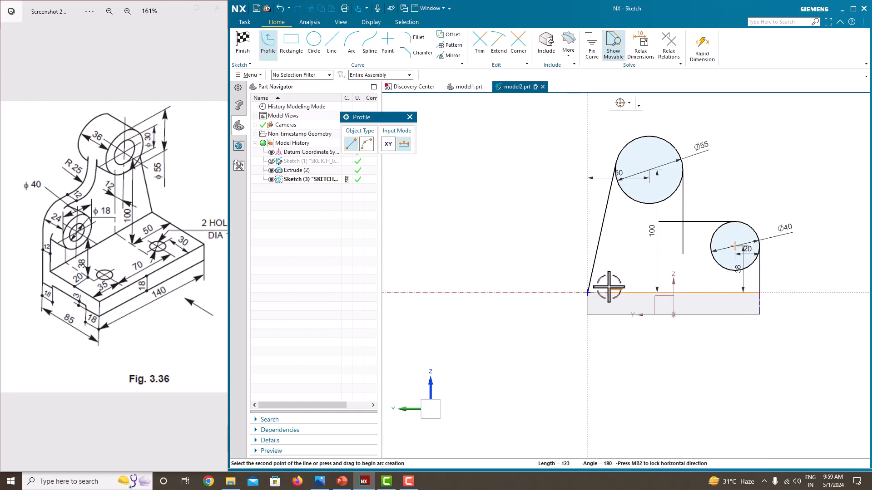
pyautogui.click(588, 292)
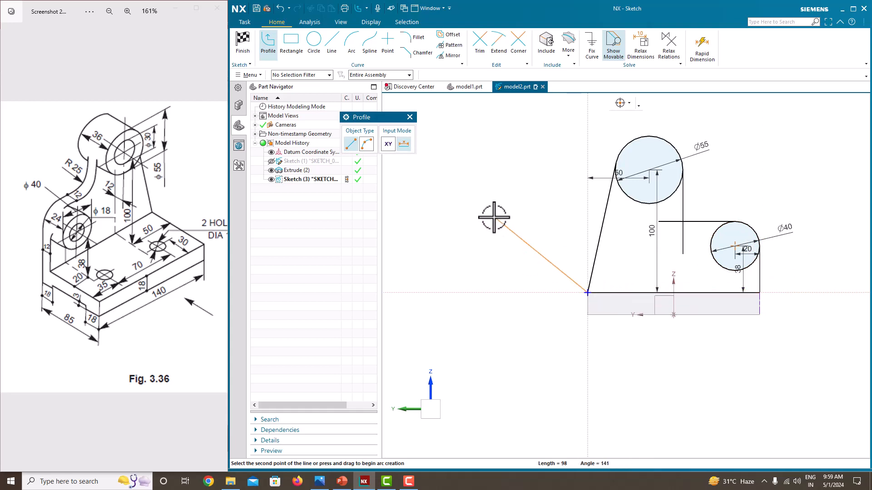
pyautogui.press('Escape')
pyautogui.press('Escape')
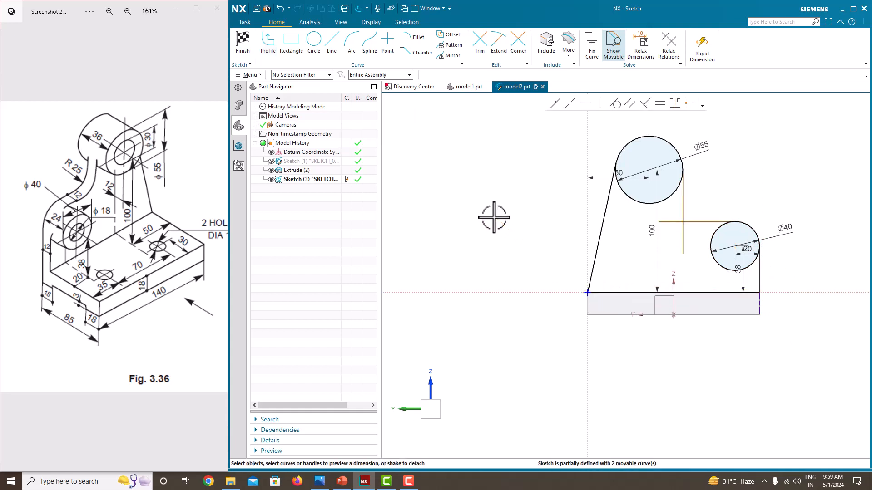
# Trim the overhanging ends of the horizontal and vertical tangent lines beyond their intersection between the two circles
pyautogui.scroll(2, 739, 213)
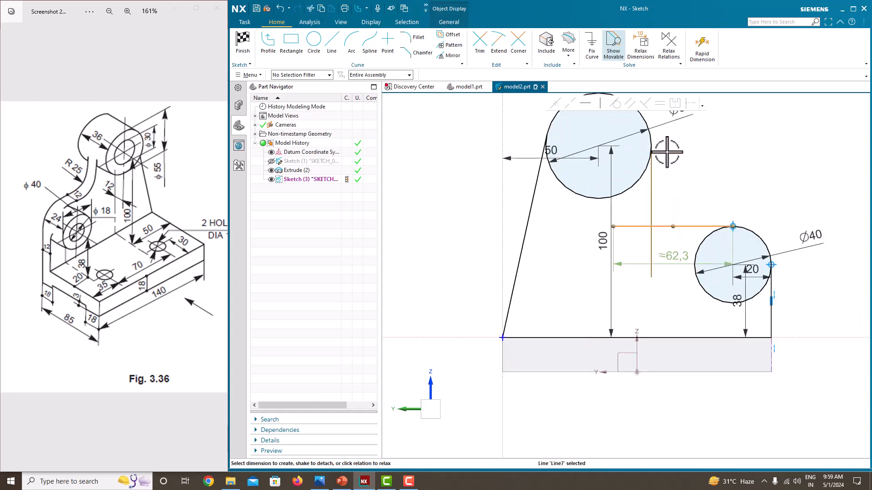
pyautogui.click(652, 171)
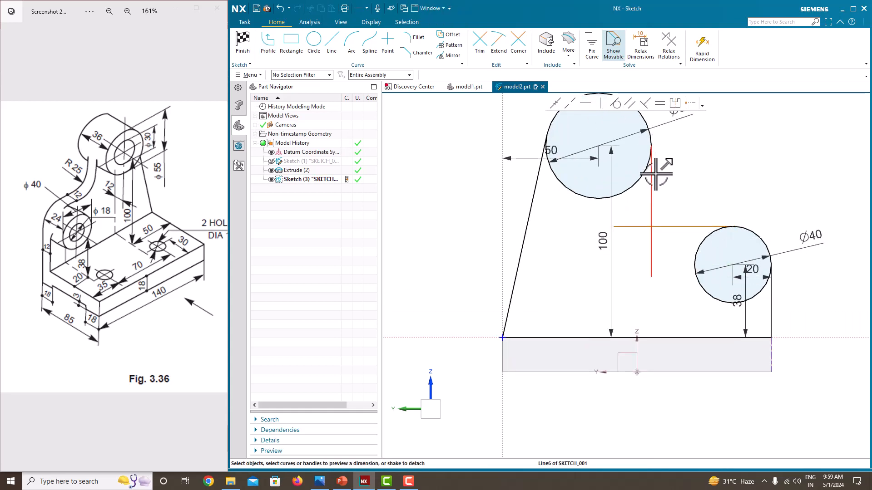
pyautogui.click(598, 105)
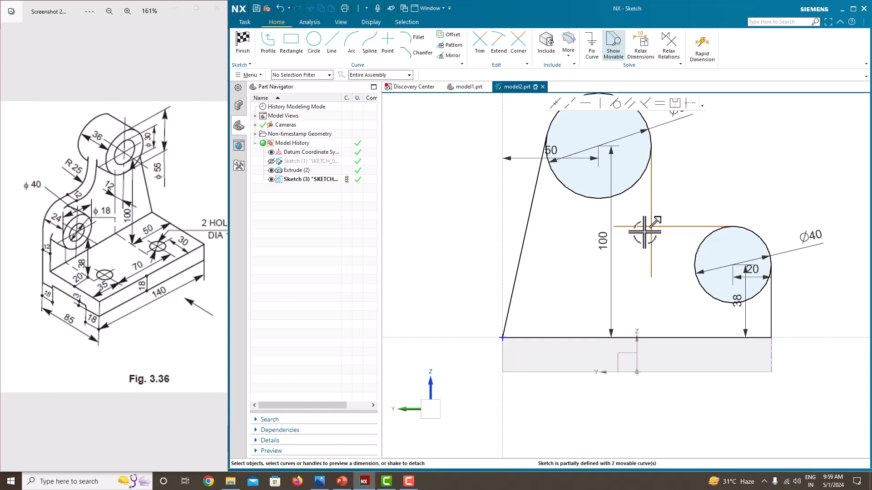
pyautogui.click(481, 42)
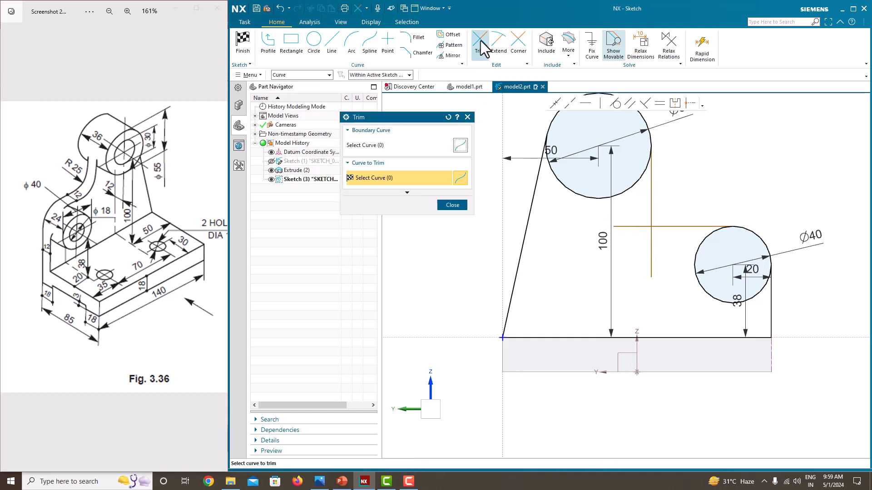
pyautogui.click(632, 226)
pyautogui.click(651, 250)
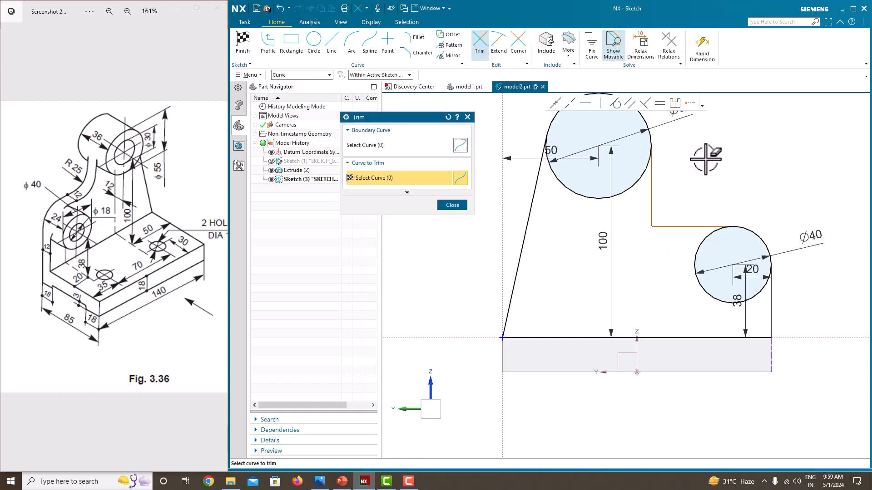
pyautogui.click(454, 206)
# Trim the inner arcs of the 55 mm and 40 mm circles to leave a single closed upright outline
pyautogui.scroll(-1, 697, 197)
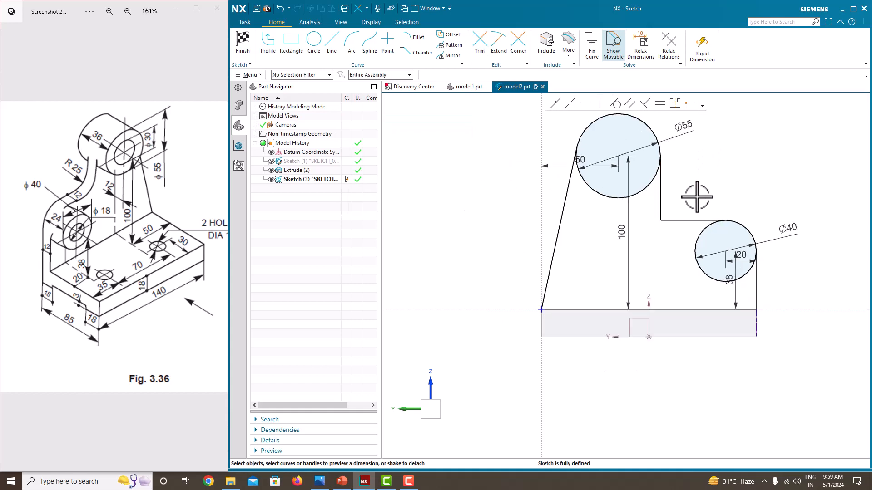
pyautogui.scroll(-2, 784, 185)
pyautogui.scroll(2, 791, 164)
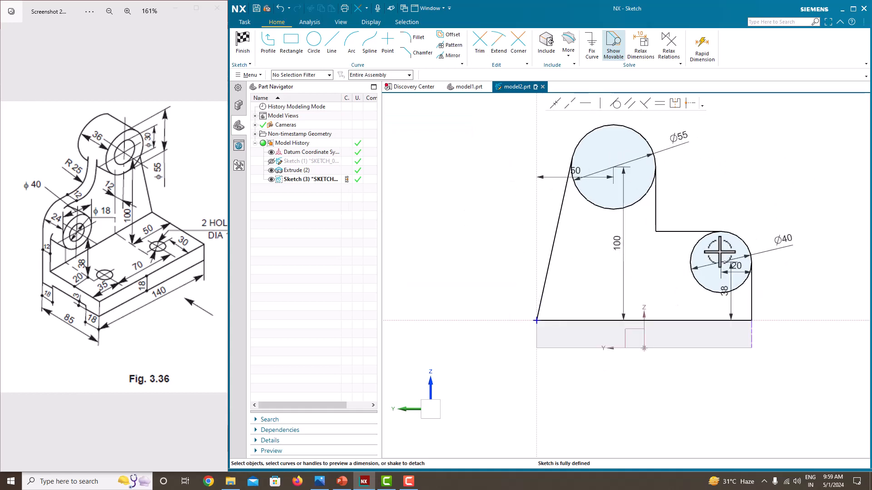
pyautogui.click(479, 43)
pyautogui.click(603, 209)
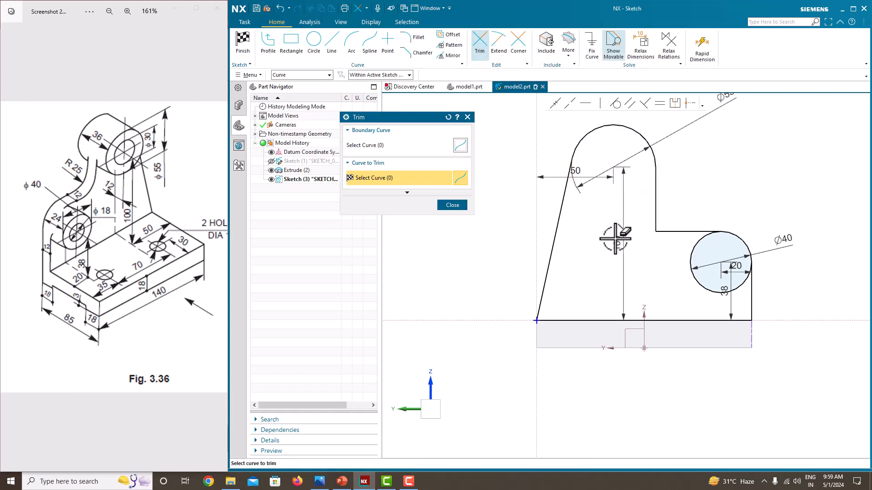
pyautogui.click(708, 285)
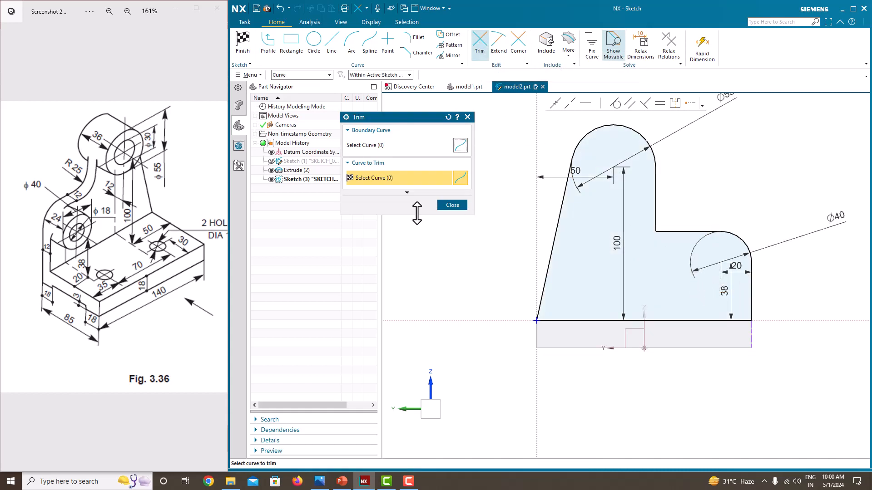
pyautogui.click(452, 205)
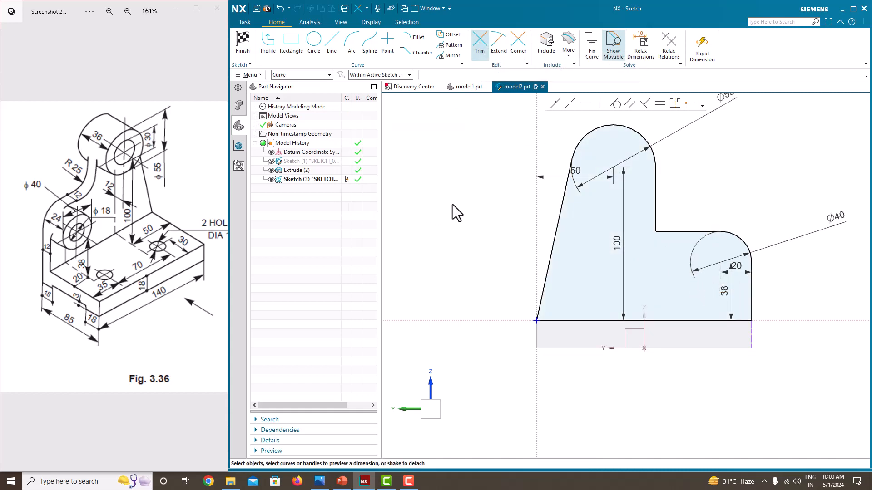
# Finish the sketch and extrude the upright profile 12 mm over the base, united with it
pyautogui.rightClick(682, 164)
pyautogui.click(689, 167)
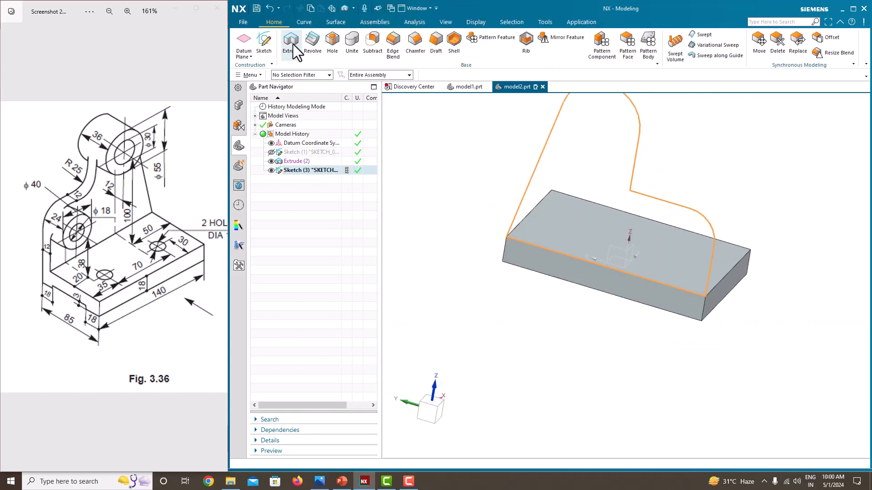
pyautogui.click(291, 41)
pyautogui.scroll(5, 576, 259)
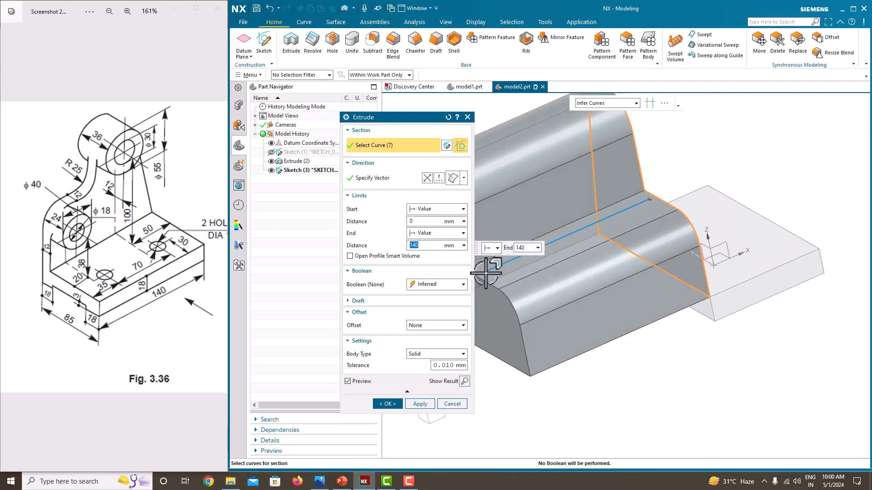
pyautogui.scroll(-3, 485, 272)
pyautogui.write('15')
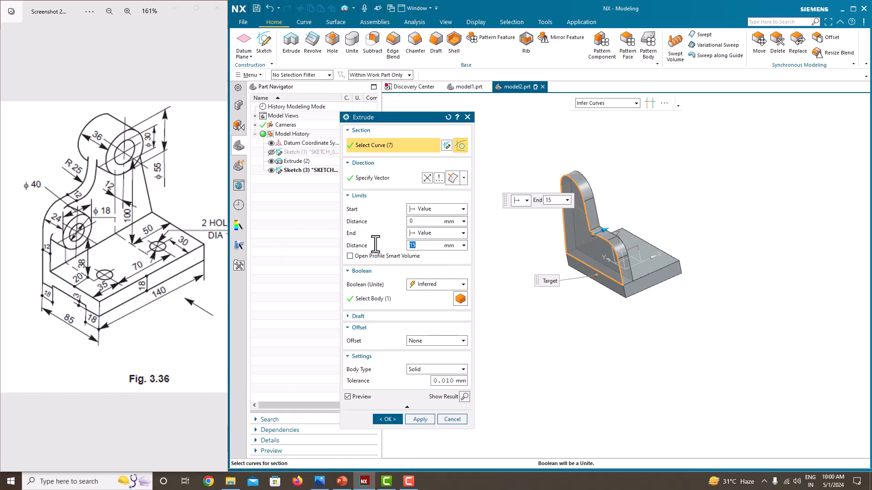
pyautogui.write('12')
pyautogui.press('Return')
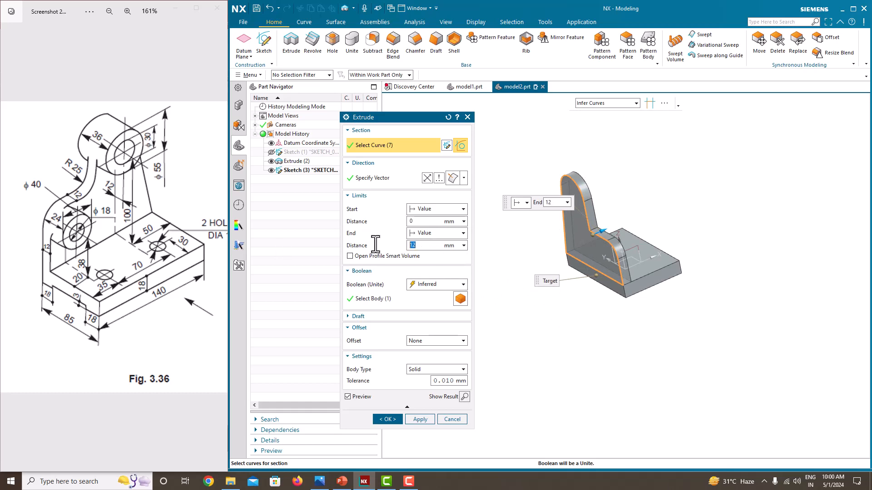
pyautogui.click(380, 422)
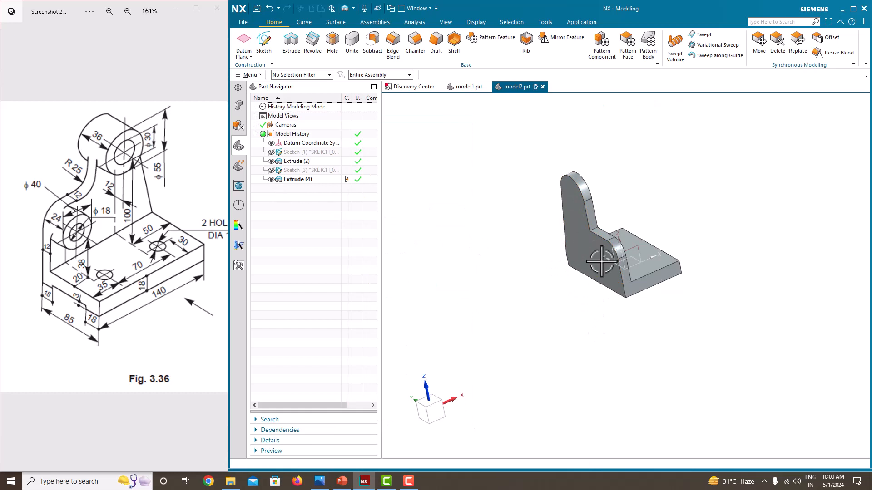
# Create a Bisector datum plane midway between the upright's two large parallel faces
pyautogui.moveTo(564, 262); pyautogui.dragTo(586, 263, button='middle')
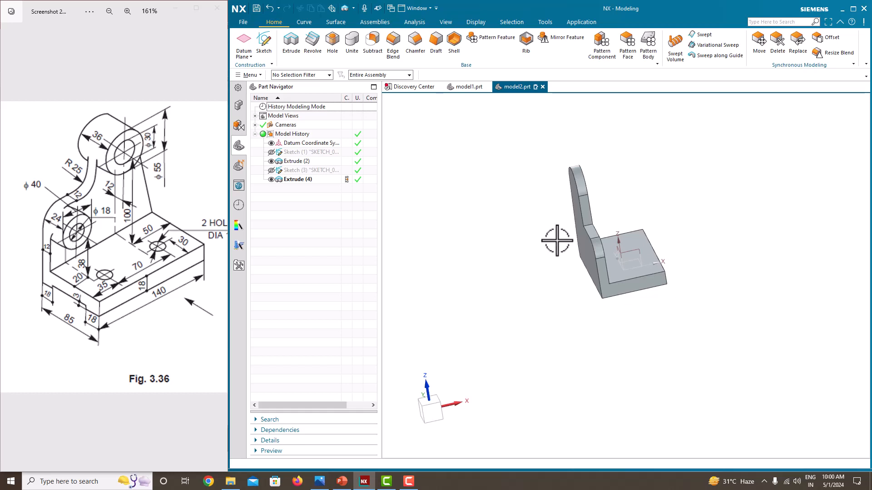
pyautogui.moveTo(554, 239); pyautogui.dragTo(599, 189, button='middle')
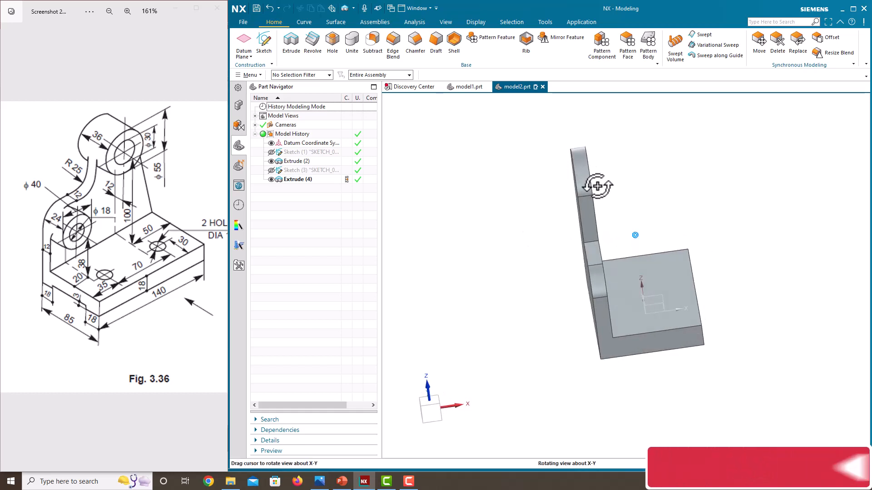
pyautogui.click(244, 43)
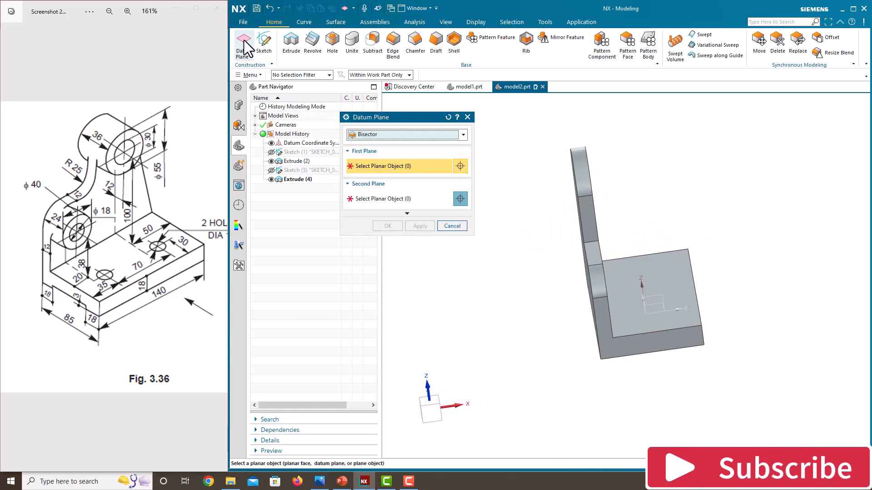
pyautogui.click(366, 135)
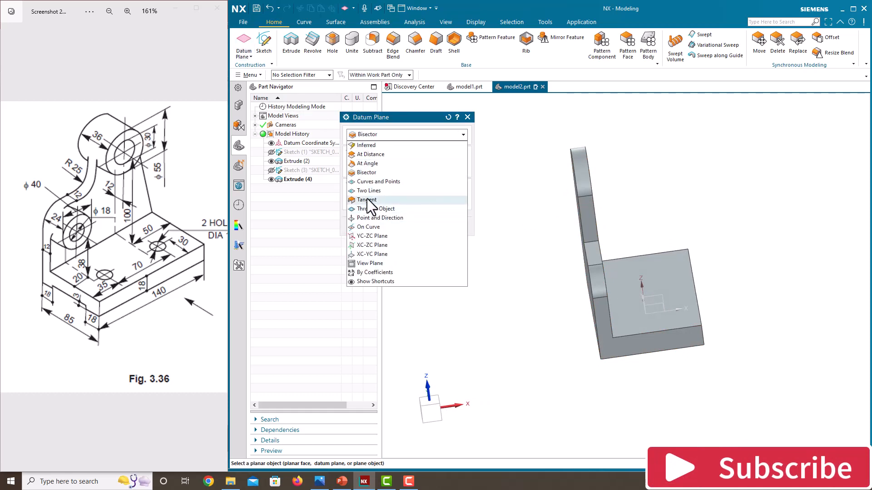
pyautogui.click(365, 173)
pyautogui.moveTo(583, 218); pyautogui.dragTo(615, 246, button='middle')
pyautogui.click(581, 211)
pyautogui.click(628, 224)
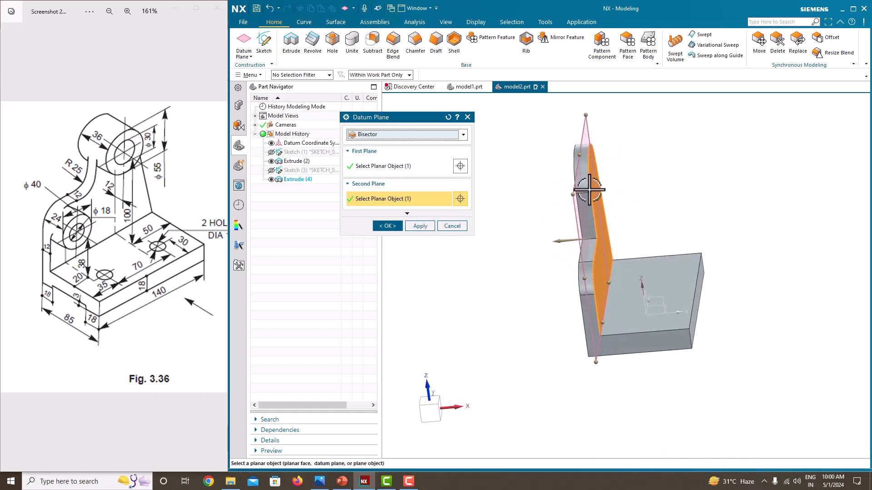
pyautogui.click(384, 226)
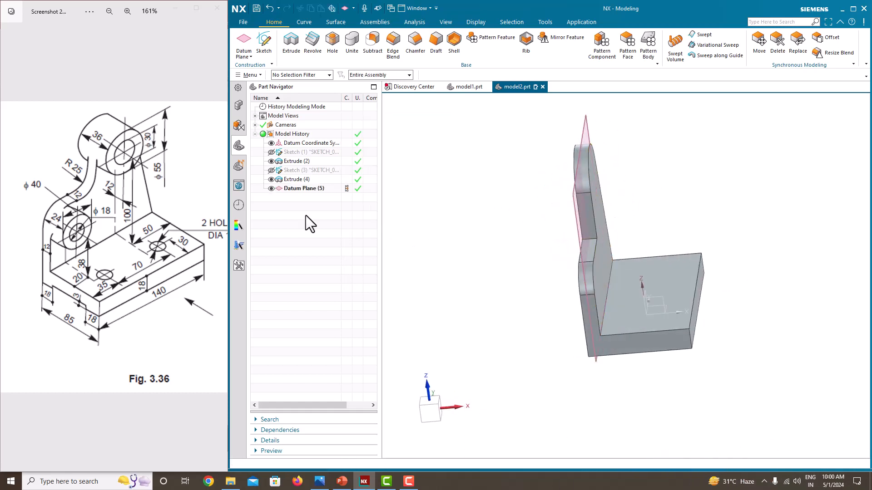
# Start a new sketch on the datum plane through the middle of the upright's thickness
pyautogui.click(261, 50)
pyautogui.moveTo(784, 269)
pyautogui.mouseDown(button='middle')
pyautogui.moveTo(609, 307)
pyautogui.moveTo(602, 274)
pyautogui.mouseUp(button='middle')
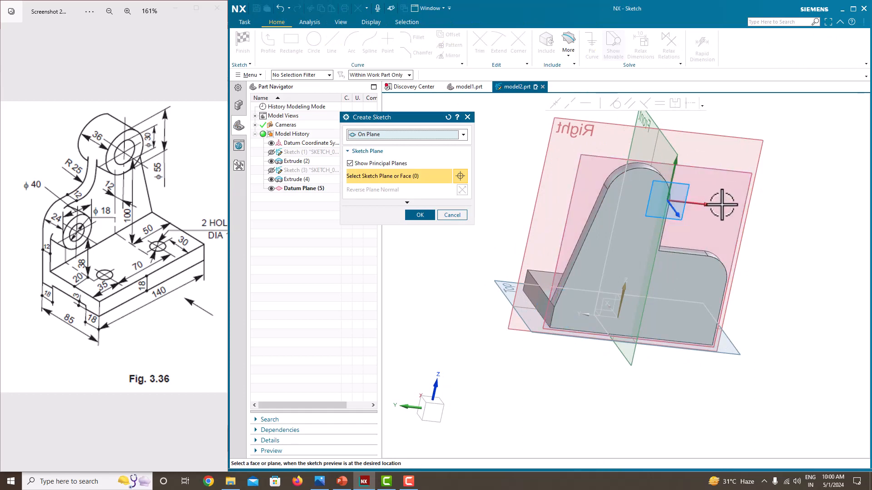
pyautogui.moveTo(721, 203); pyautogui.dragTo(756, 222, button='middle')
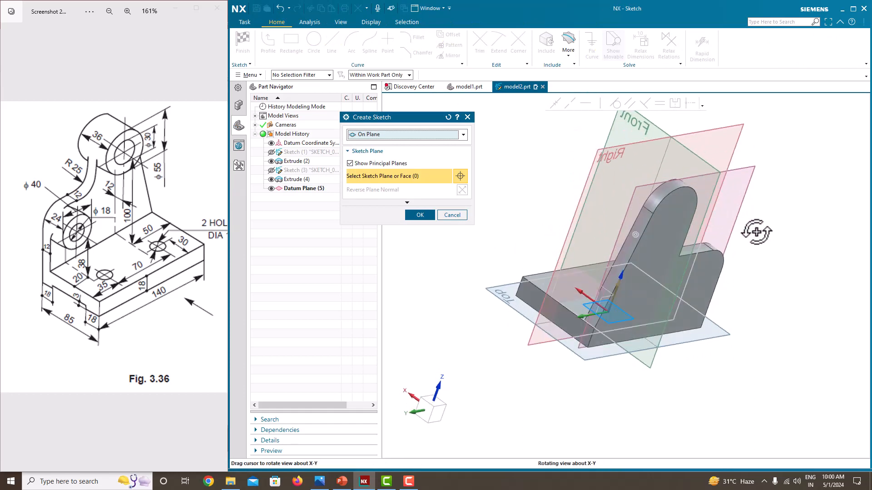
pyautogui.click(741, 170)
pyautogui.moveTo(741, 170)
pyautogui.mouseDown(button='middle')
pyautogui.moveTo(683, 247)
pyautogui.moveTo(673, 241)
pyautogui.mouseUp(button='middle')
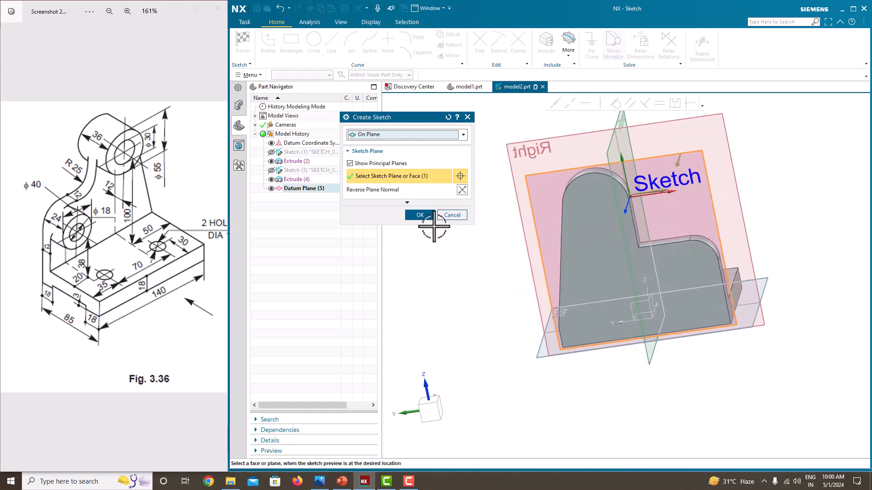
pyautogui.click(416, 218)
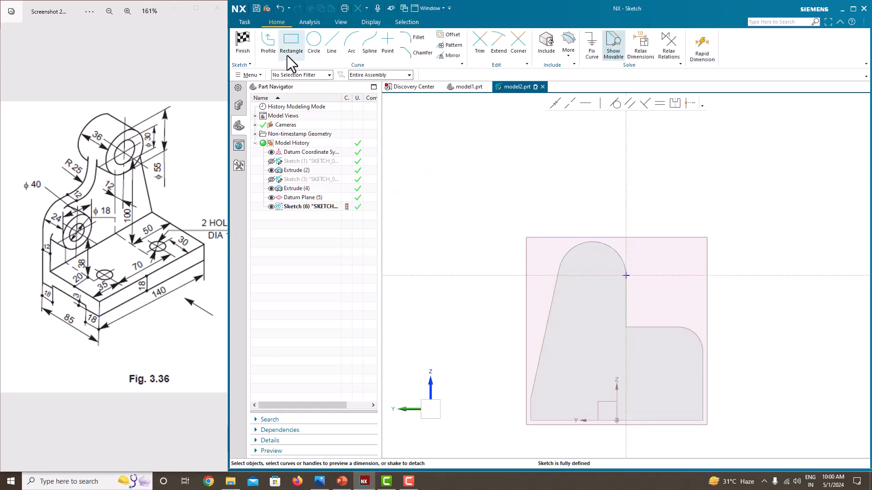
# Draw a circle about 54.6 mm in diameter, centred on the upright's rounded top and passing through the sketch origin
pyautogui.click(314, 50)
pyautogui.scroll(2, 606, 245)
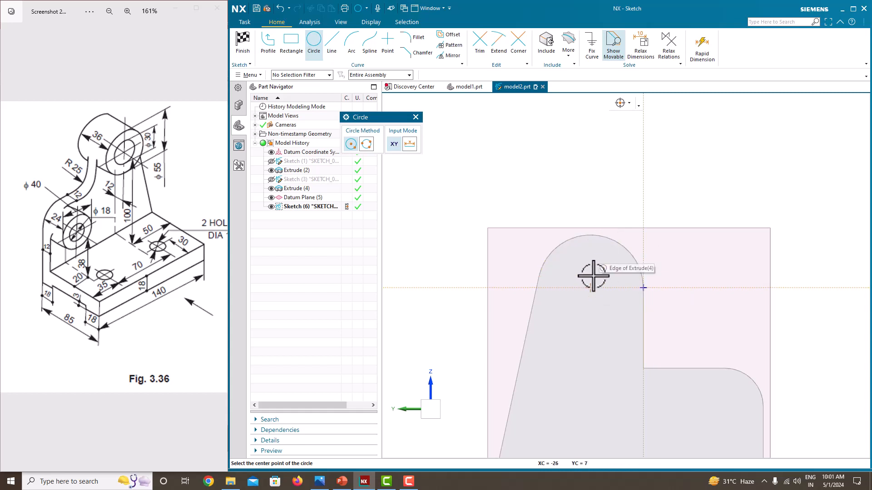
pyautogui.click(591, 288)
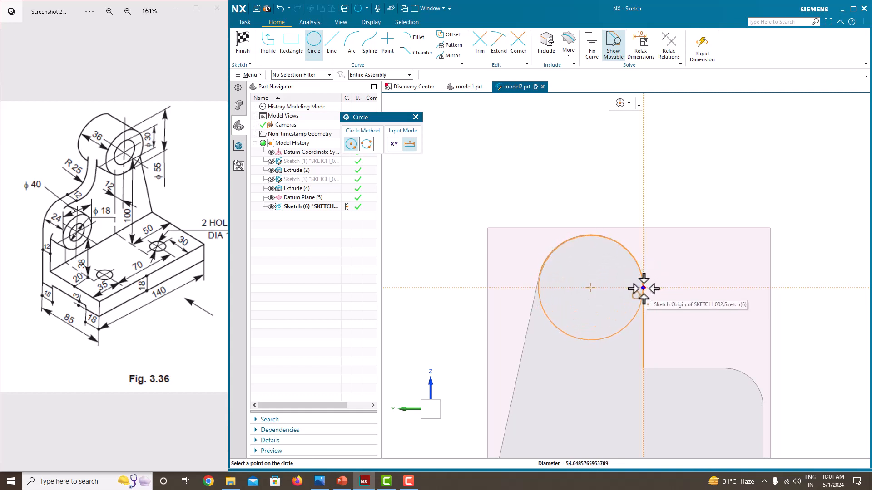
pyautogui.click(642, 287)
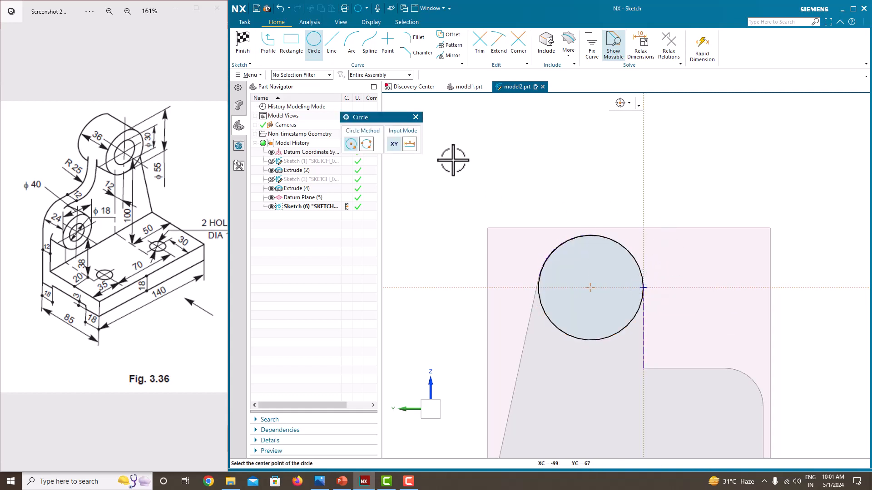
pyautogui.press('Escape')
# Set the diameter of the boss circle at the upright's rounded top to 55 mm
pyautogui.scroll(-2, 467, 175)
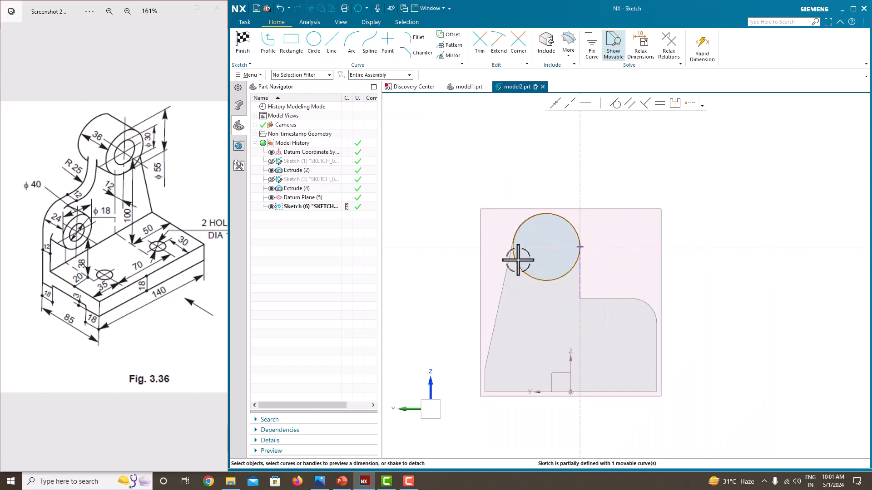
pyautogui.scroll(3, 517, 260)
pyautogui.click(535, 284)
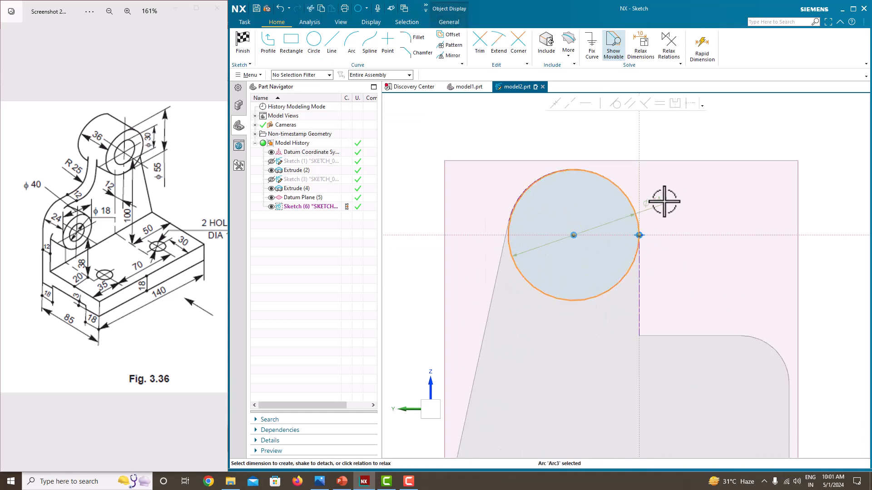
pyautogui.scroll(3, 588, 278)
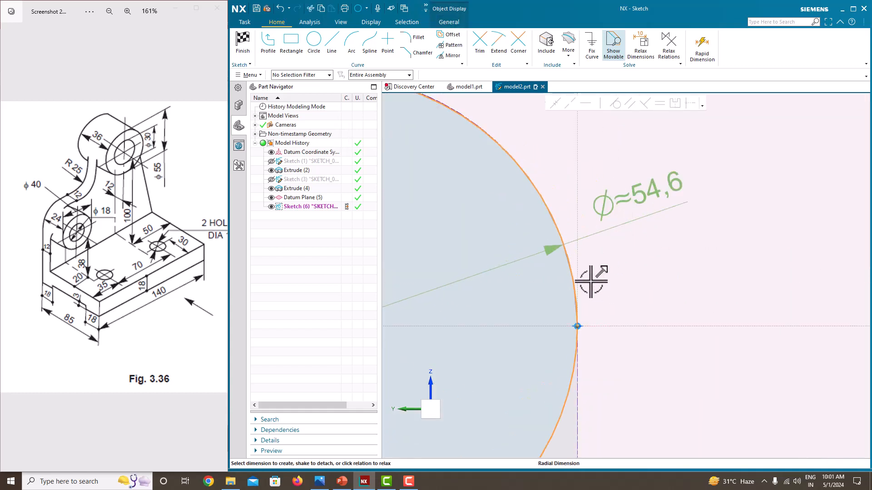
pyautogui.scroll(2, 579, 246)
pyautogui.scroll(-5, 626, 259)
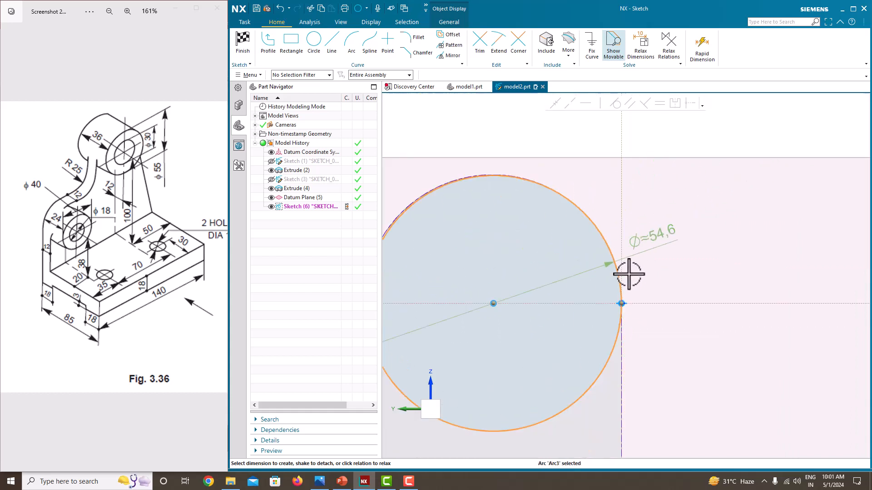
pyautogui.click(641, 240)
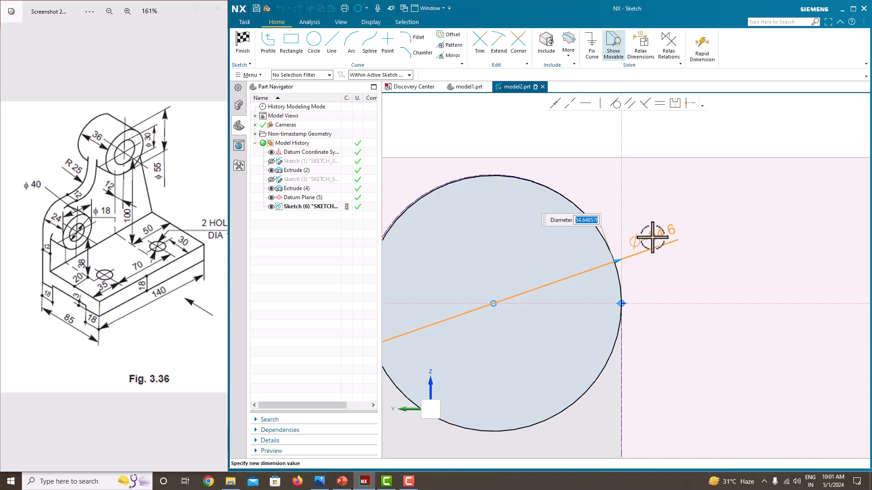
pyautogui.write('55')
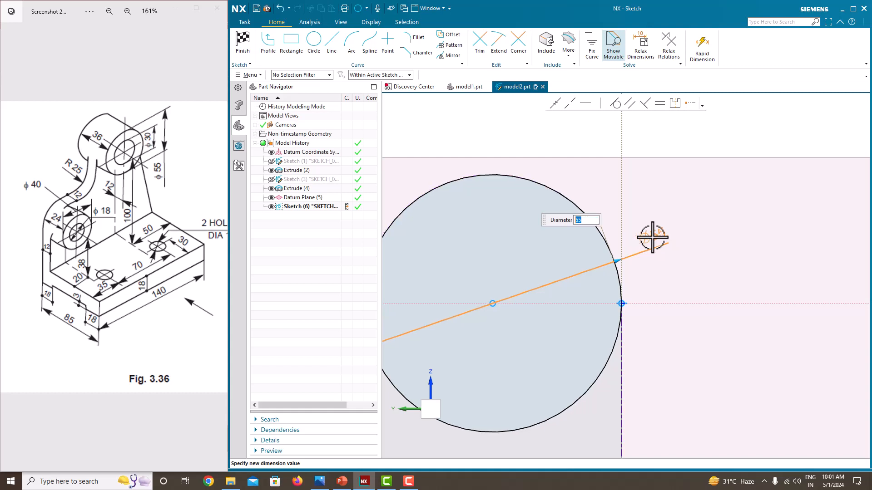
pyautogui.middleClick(768, 215)
pyautogui.scroll(-3, 765, 213)
pyautogui.scroll(2, 728, 223)
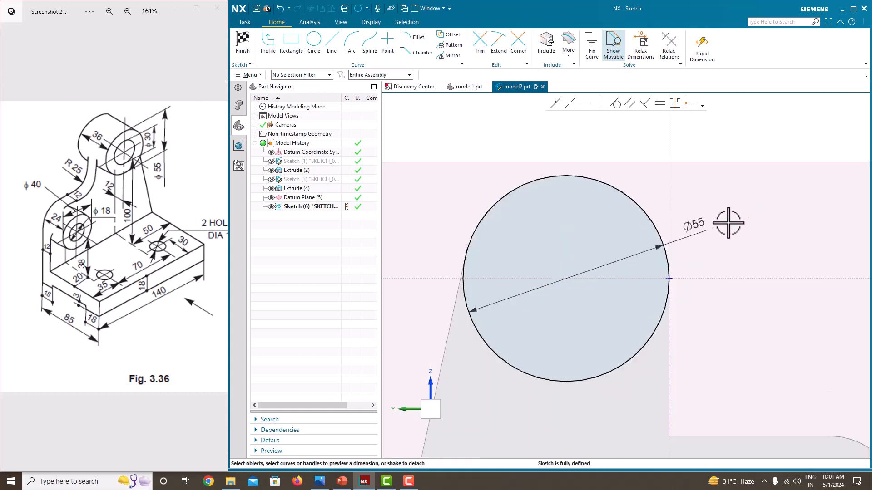
# Finish the sketch and extrude the circle symmetrically to a total width of 36 mm, united with the upright
pyautogui.rightClick(711, 200)
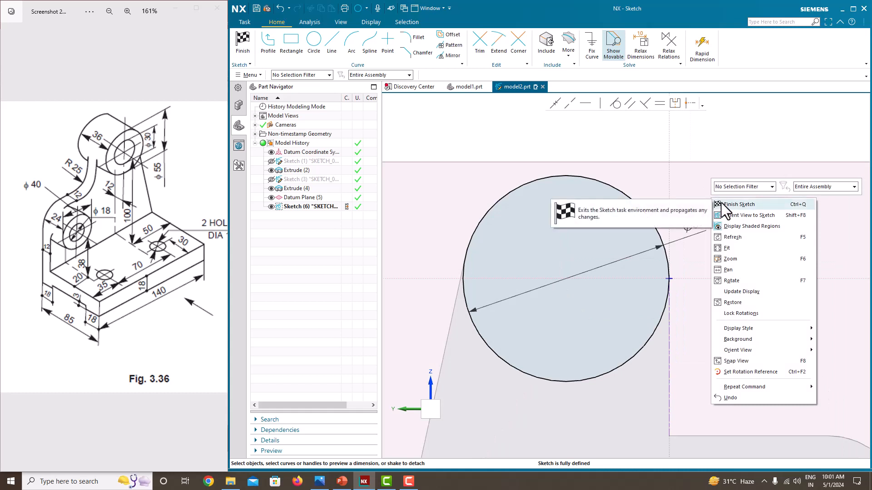
pyautogui.click(722, 203)
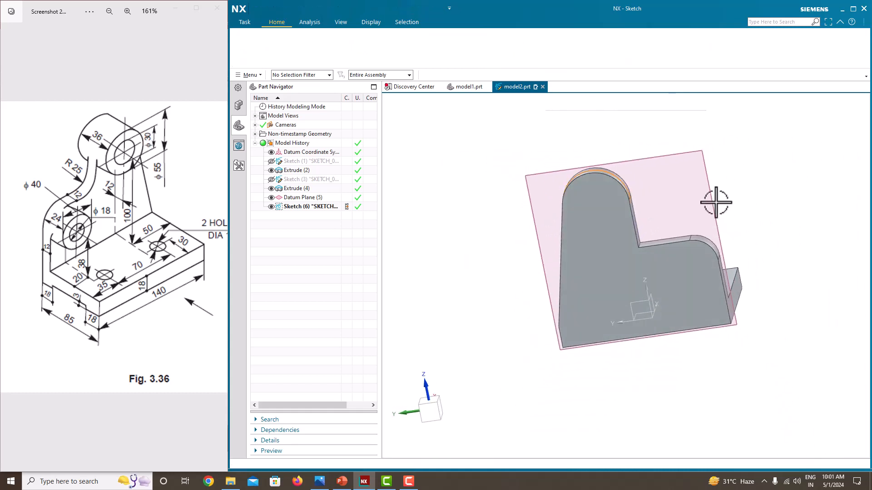
pyautogui.click(291, 45)
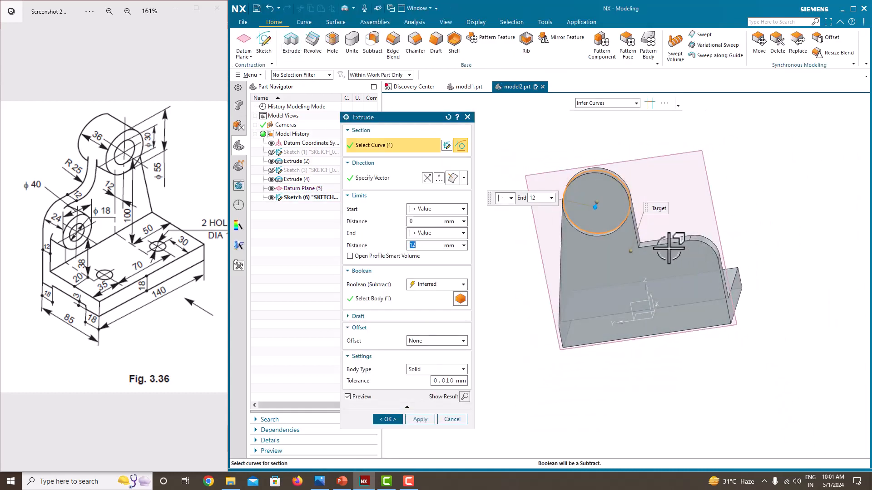
pyautogui.moveTo(619, 246); pyautogui.dragTo(628, 249, button='middle')
pyautogui.click(429, 234)
pyautogui.click(429, 267)
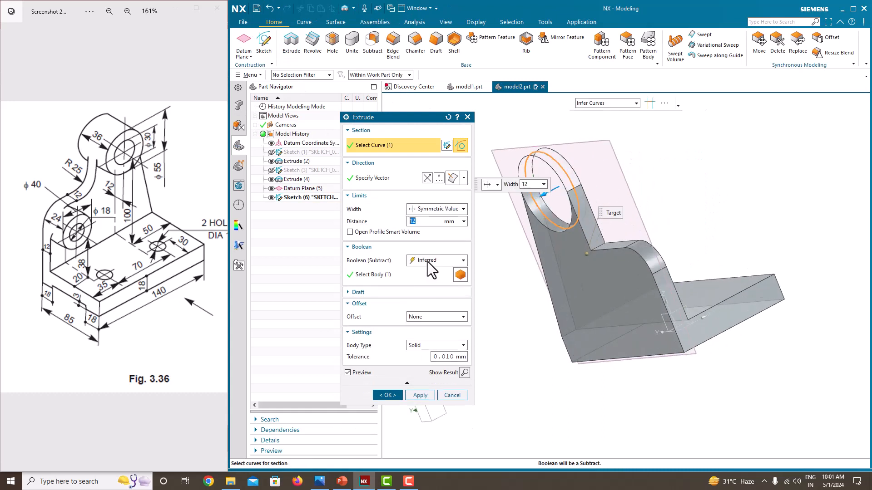
pyautogui.click(426, 261)
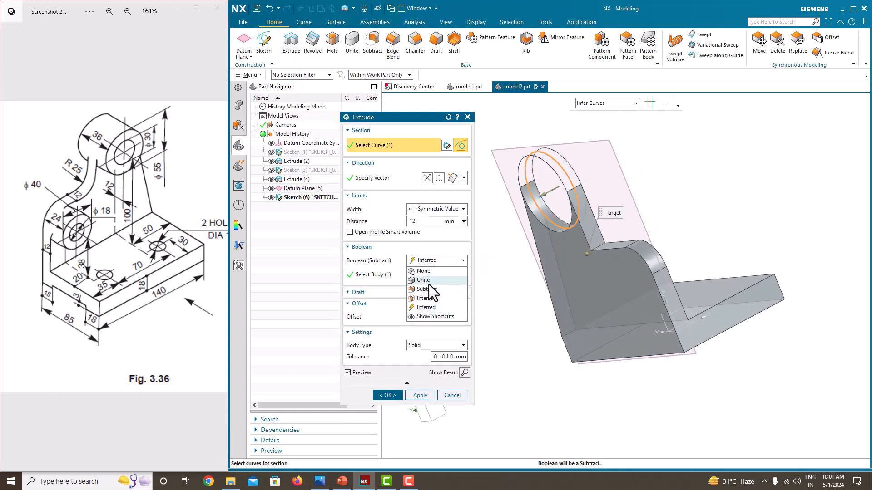
pyautogui.click(428, 285)
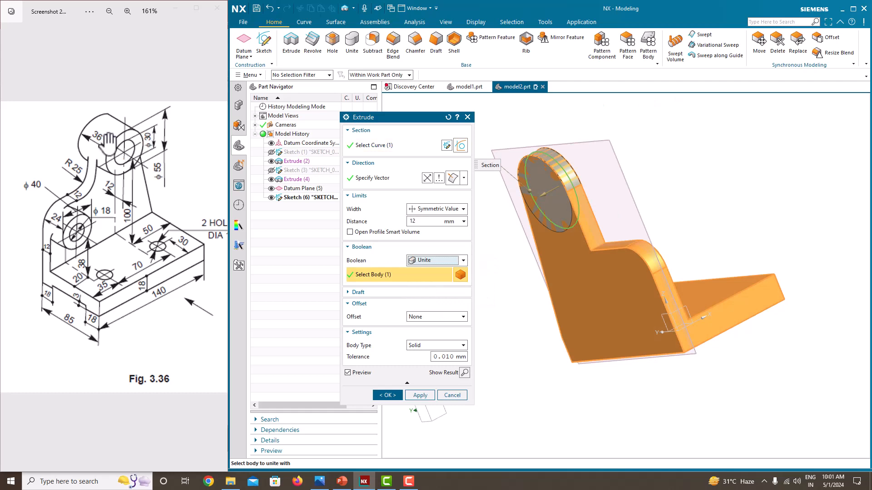
pyautogui.moveTo(421, 222); pyautogui.dragTo(391, 219)
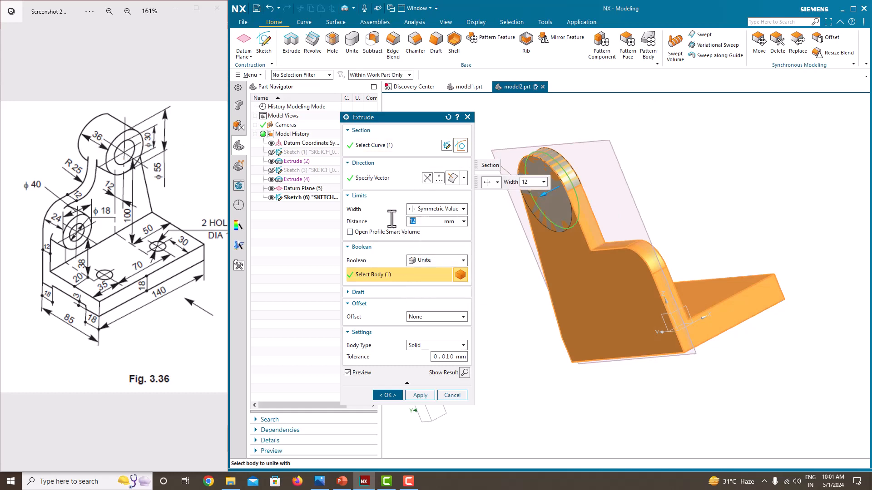
pyautogui.press('Return')
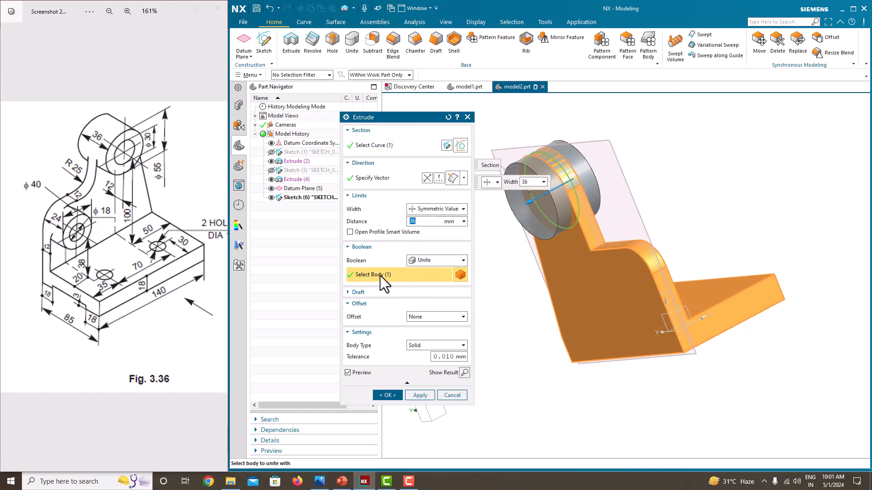
pyautogui.click(396, 391)
# Hide the upright's mid-plane datum and the upper boss circle sketch
pyautogui.moveTo(440, 367); pyautogui.dragTo(513, 336, button='middle')
pyautogui.click(271, 187)
pyautogui.click(271, 197)
pyautogui.moveTo(497, 241)
pyautogui.mouseDown(button='middle')
pyautogui.moveTo(467, 234)
pyautogui.moveTo(484, 241)
pyautogui.mouseUp(button='middle')
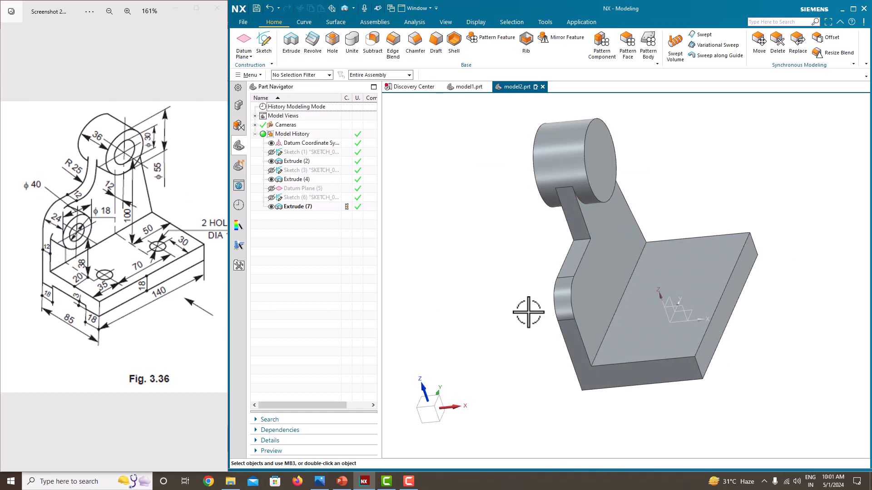
# Start a new sketch on the upright's large outer face, on the side away from the base
pyautogui.moveTo(454, 259); pyautogui.dragTo(567, 284, button='middle')
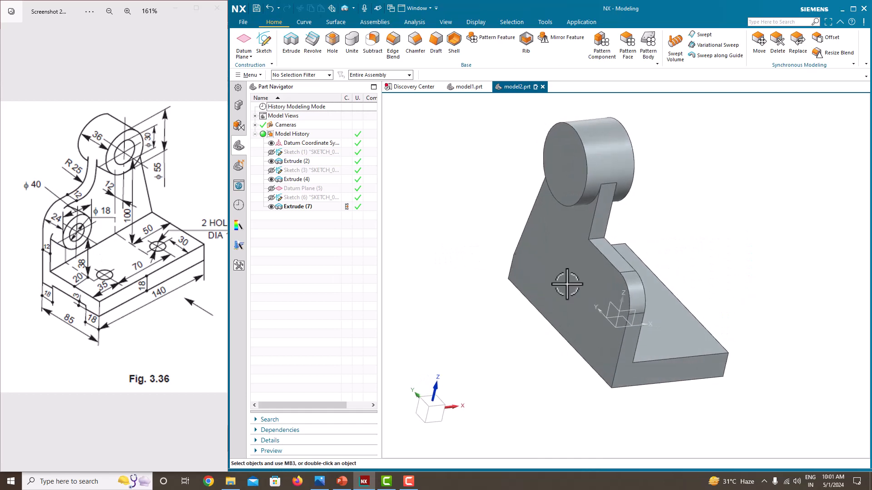
pyautogui.click(263, 42)
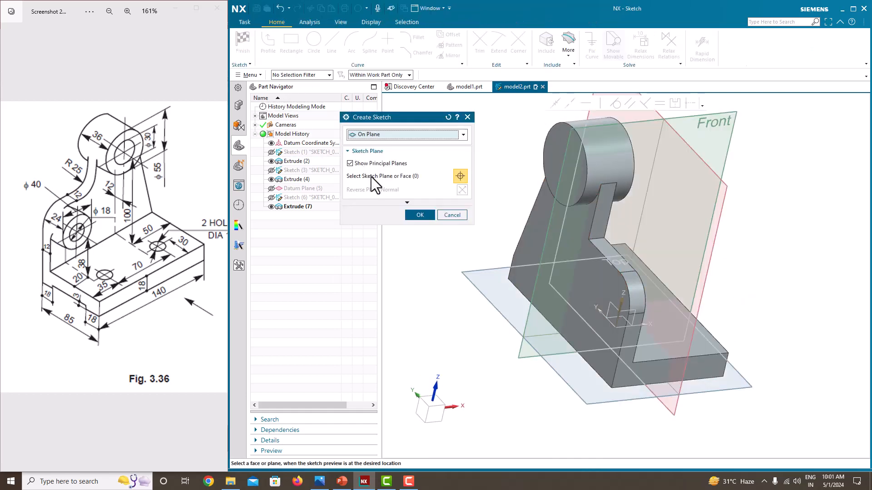
pyautogui.click(576, 275)
pyautogui.moveTo(581, 278)
pyautogui.mouseDown(button='middle')
pyautogui.moveTo(662, 296)
pyautogui.moveTo(635, 298)
pyautogui.mouseUp(button='middle')
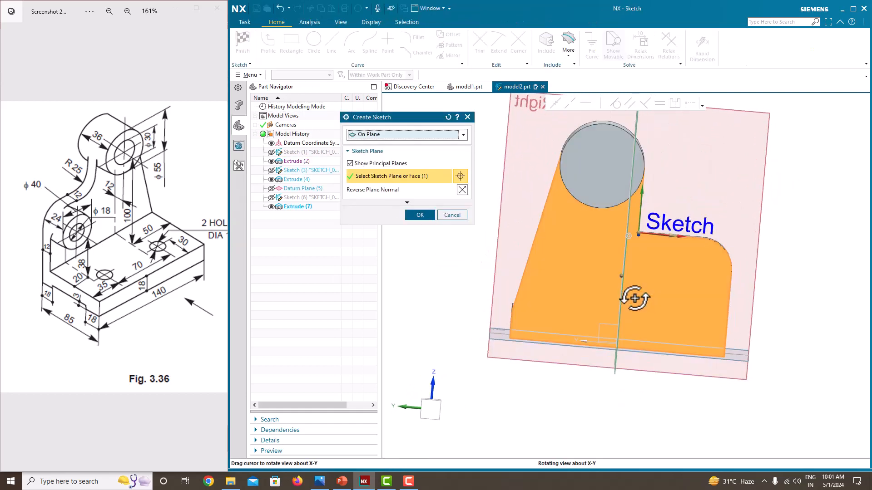
pyautogui.click(417, 213)
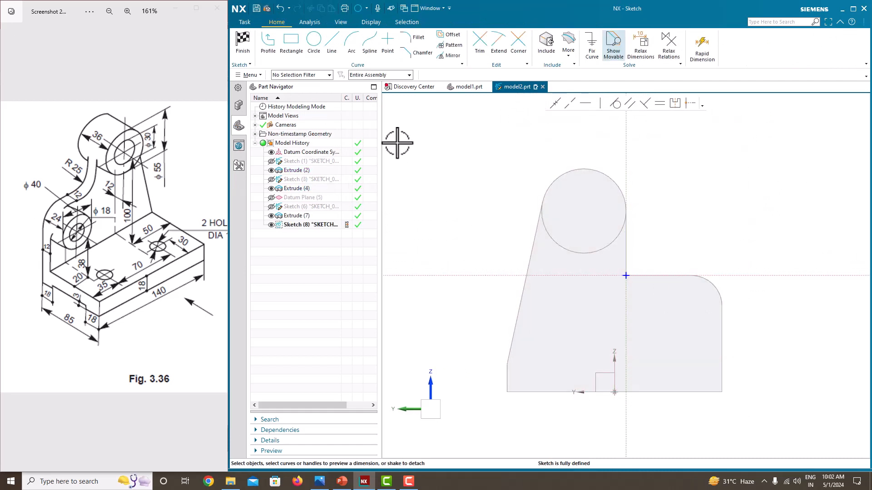
# Draw a circle centred on the arc centre of the upright's lower rounded corner, reaching its vertical edge
pyautogui.click(313, 40)
pyautogui.scroll(2, 702, 348)
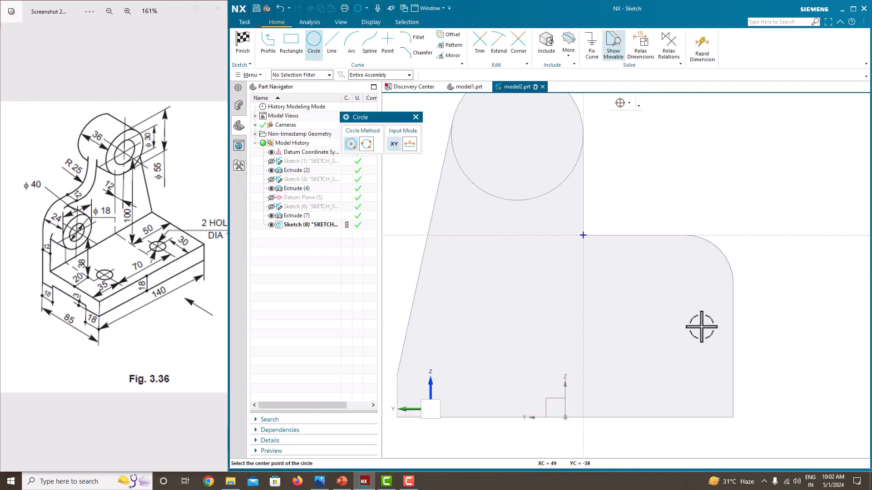
pyautogui.click(376, 80)
pyautogui.scroll(3, 716, 323)
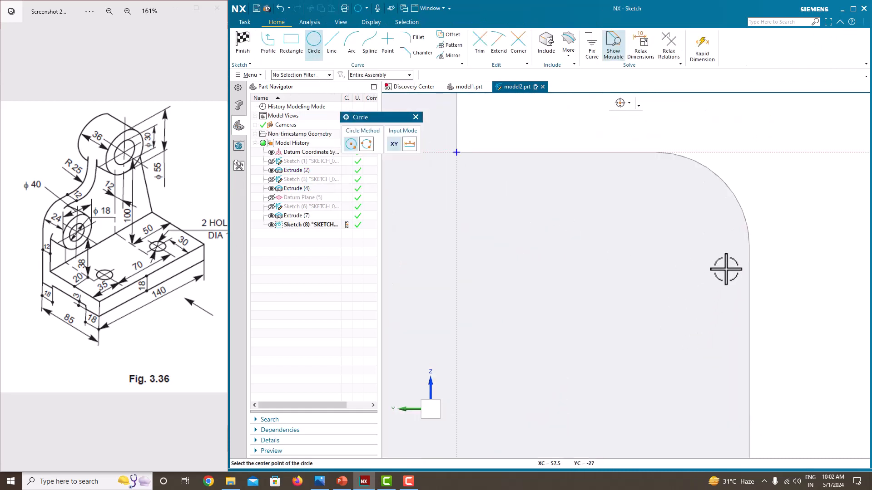
pyautogui.click(656, 246)
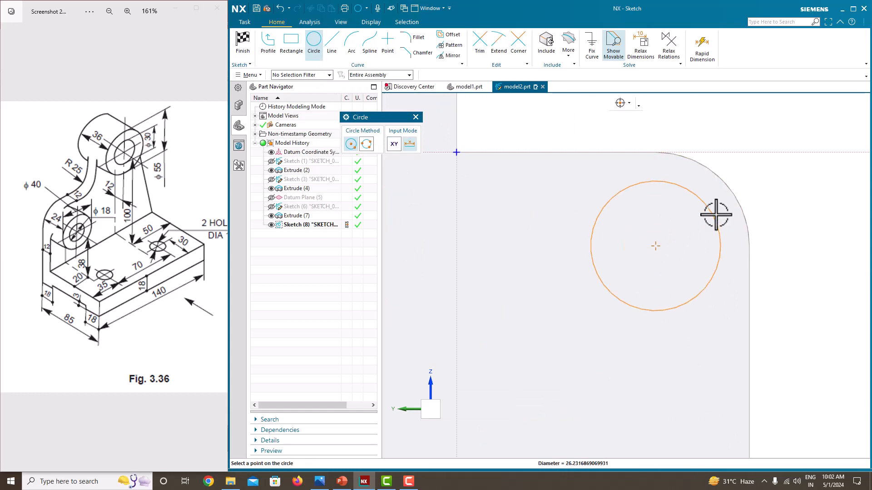
pyautogui.click(750, 246)
pyautogui.press('Escape')
pyautogui.scroll(-3, 771, 196)
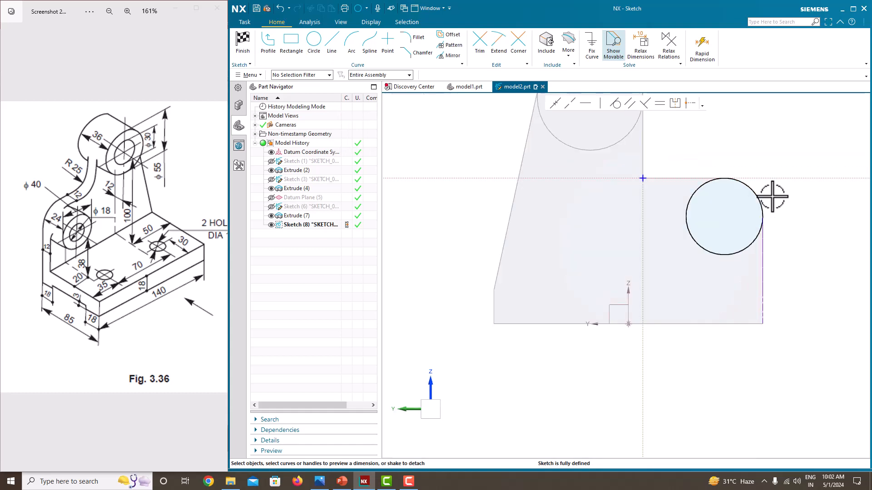
# Finish the sketch and extrude the lower boss circle 24 mm through the upright towards the base side, united with the body
pyautogui.scroll(-3, 628, 312)
pyautogui.rightClick(654, 226)
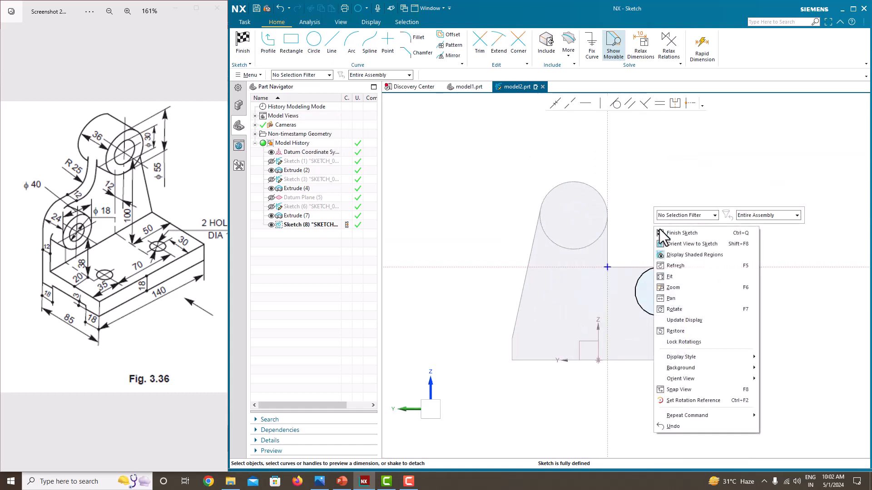
pyautogui.click(664, 232)
pyautogui.moveTo(664, 230)
pyautogui.mouseDown(button='middle')
pyautogui.moveTo(627, 247)
pyautogui.moveTo(623, 261)
pyautogui.mouseUp(button='middle')
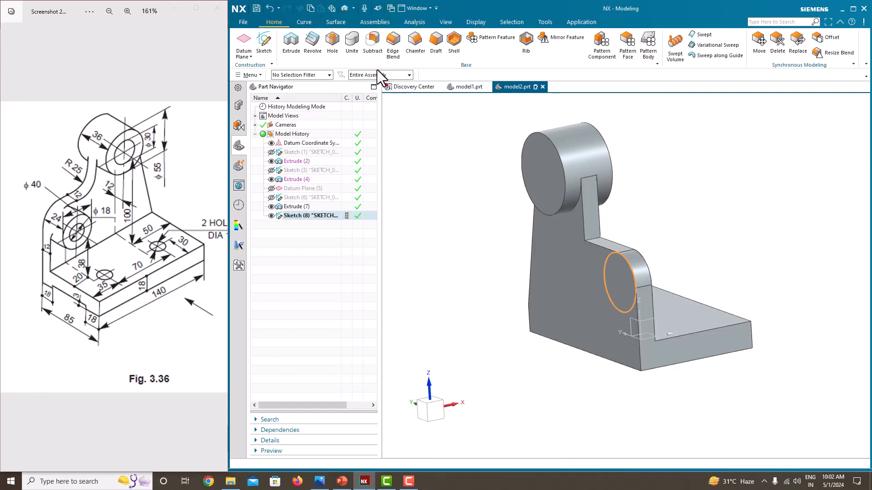
pyautogui.click(291, 41)
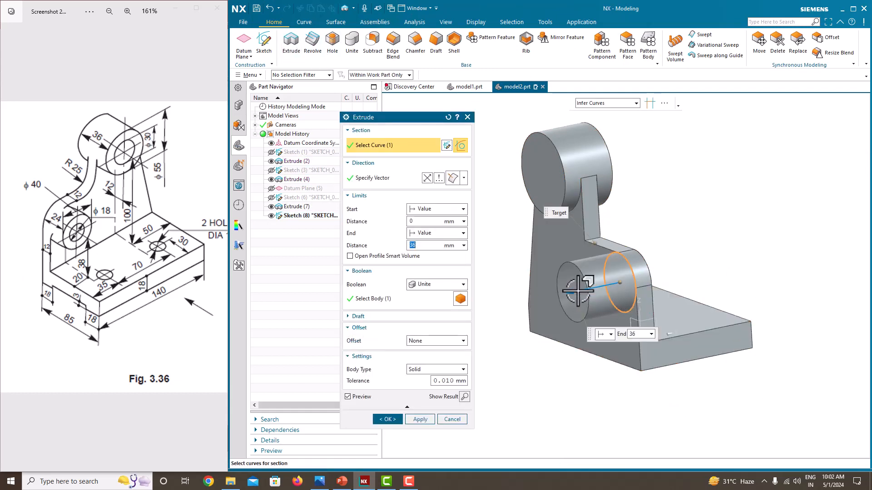
pyautogui.moveTo(604, 282); pyautogui.dragTo(674, 268)
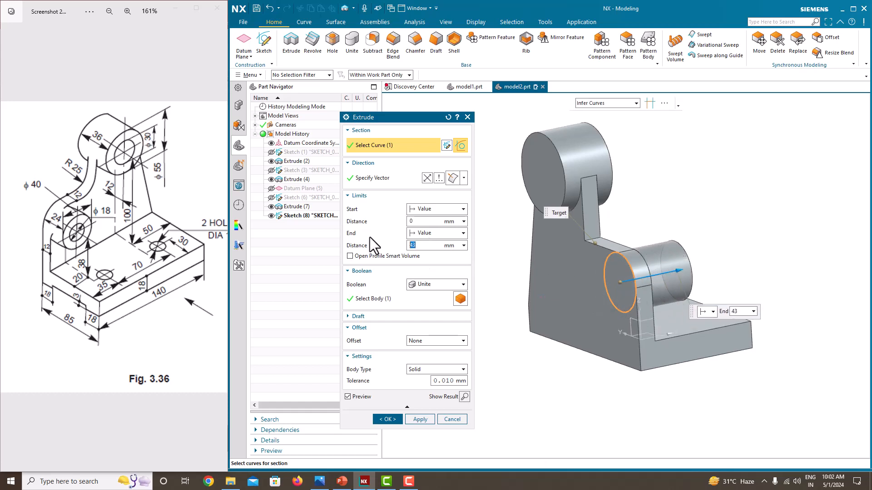
pyautogui.write('24')
pyautogui.press('Return')
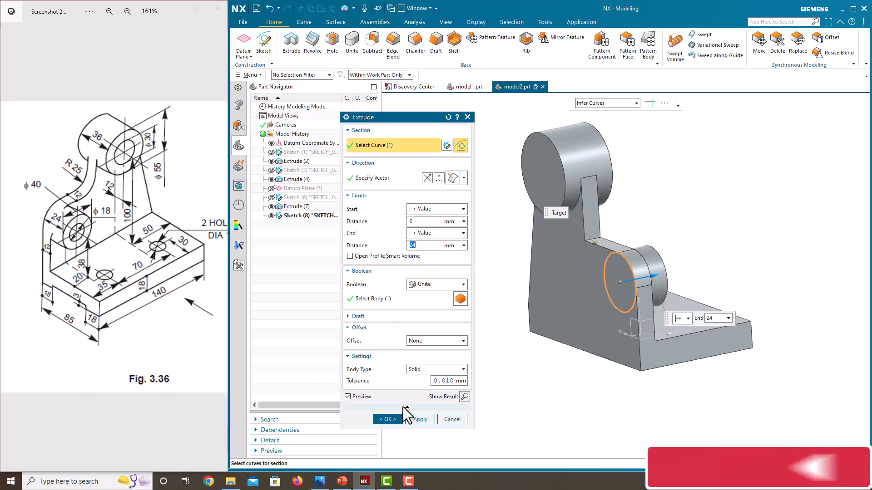
pyautogui.click(388, 419)
# Start a new sketch on the L-shaped end face of the base and upright, beside the lower boss
pyautogui.moveTo(568, 243); pyautogui.dragTo(570, 245, button='middle')
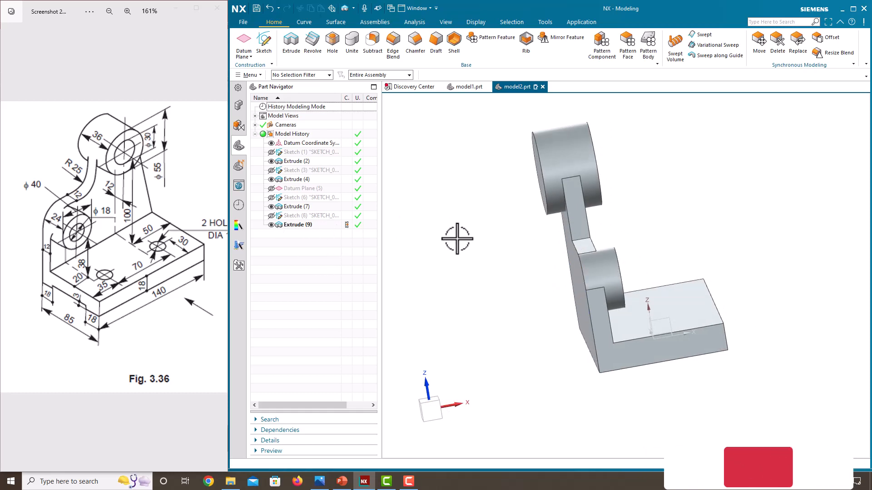
pyautogui.moveTo(457, 238)
pyautogui.mouseDown(button='middle')
pyautogui.moveTo(614, 232)
pyautogui.moveTo(564, 241)
pyautogui.moveTo(609, 247)
pyautogui.moveTo(603, 302)
pyautogui.mouseUp(button='middle')
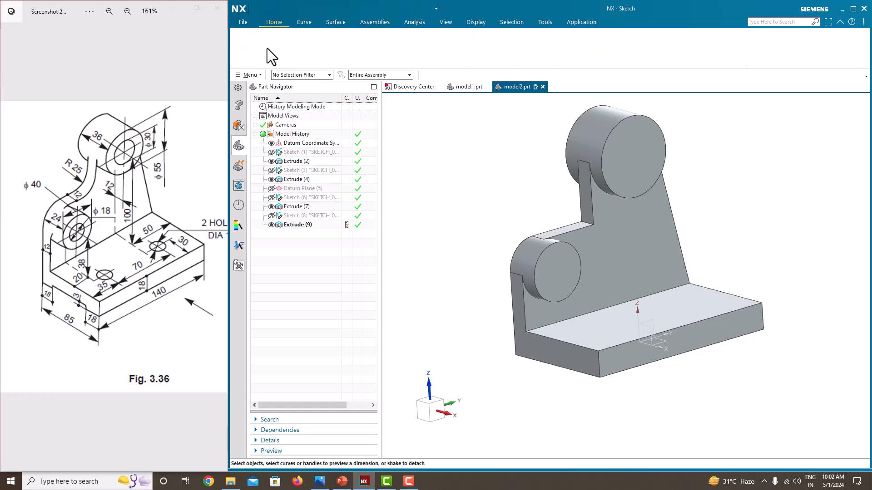
pyautogui.click(267, 48)
pyautogui.click(552, 342)
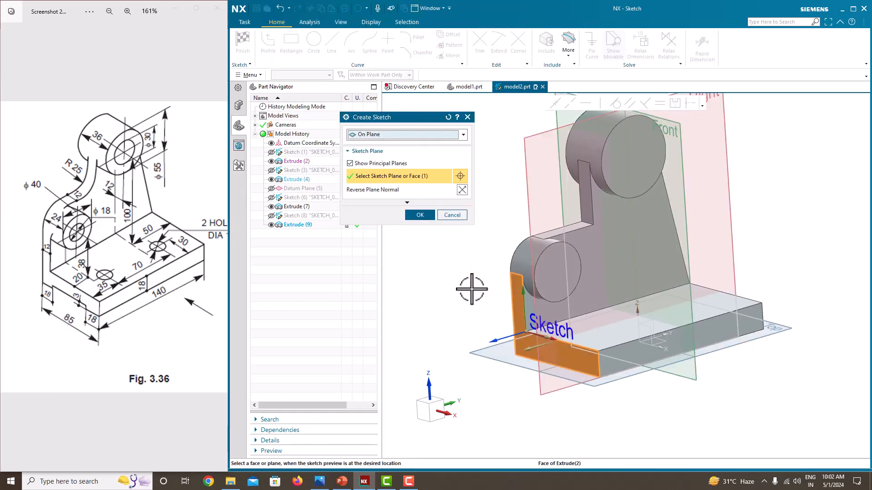
pyautogui.click(416, 215)
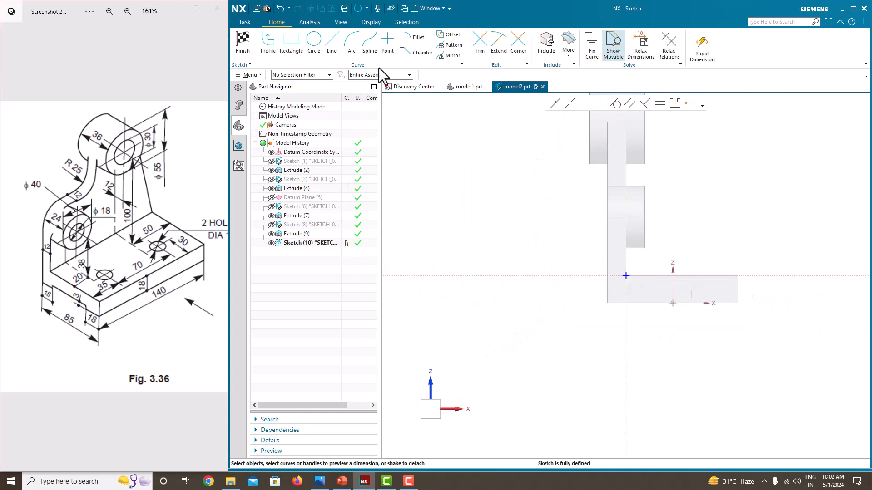
# Draw a shallow rectangle on the base's bottom edge, set in from both ends, for the underside slot
pyautogui.click(289, 51)
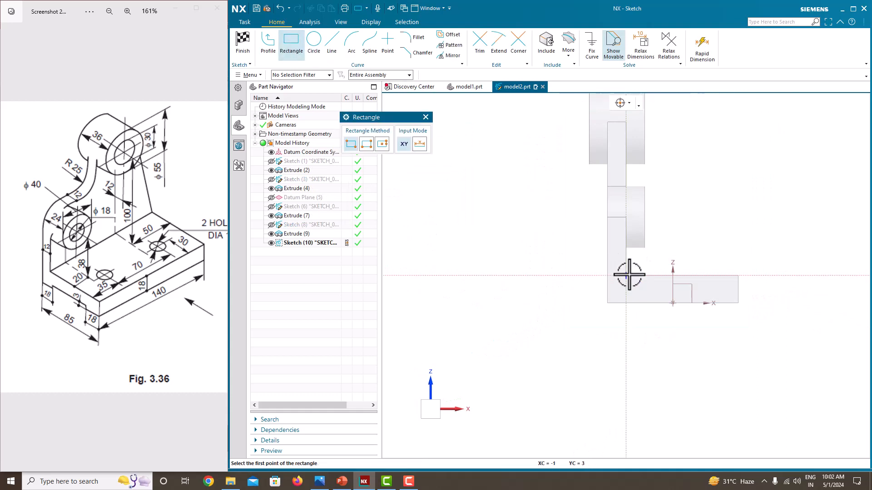
pyautogui.click(637, 303)
pyautogui.click(720, 292)
pyautogui.middleClick(719, 291)
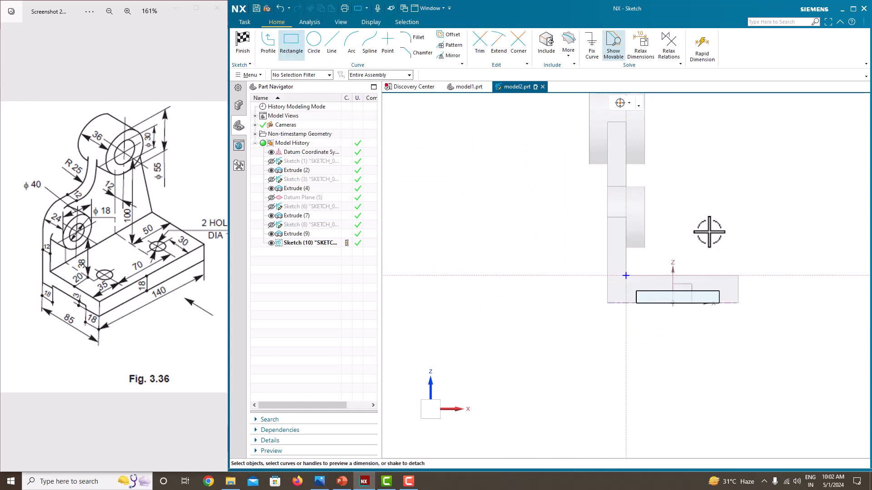
# Dimension both short sides of the slot rectangle 18 mm from the nearest outer edges of the end face
pyautogui.scroll(2, 727, 284)
pyautogui.scroll(2, 701, 241)
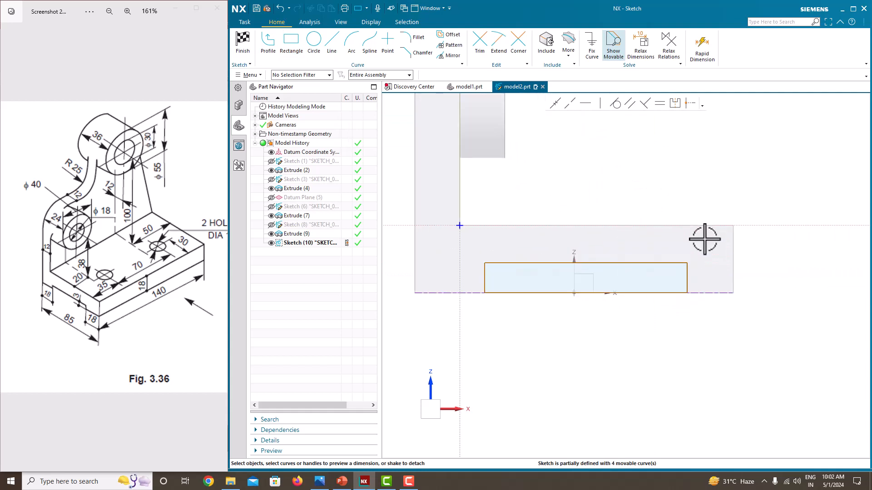
pyautogui.click(687, 278)
pyautogui.click(733, 271)
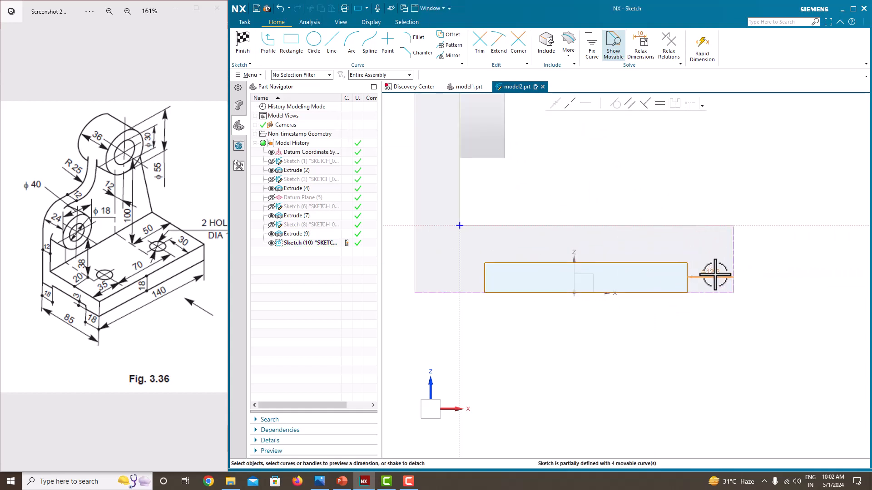
pyautogui.click(716, 275)
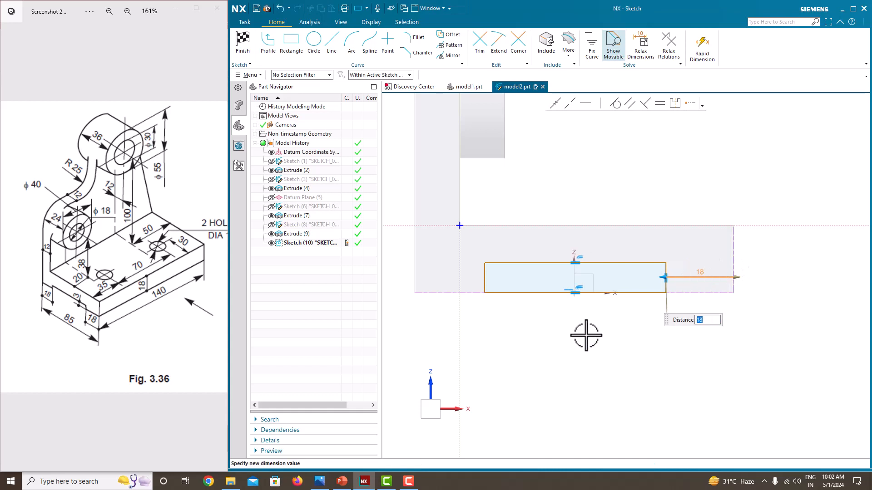
pyautogui.press('Return')
pyautogui.click(484, 282)
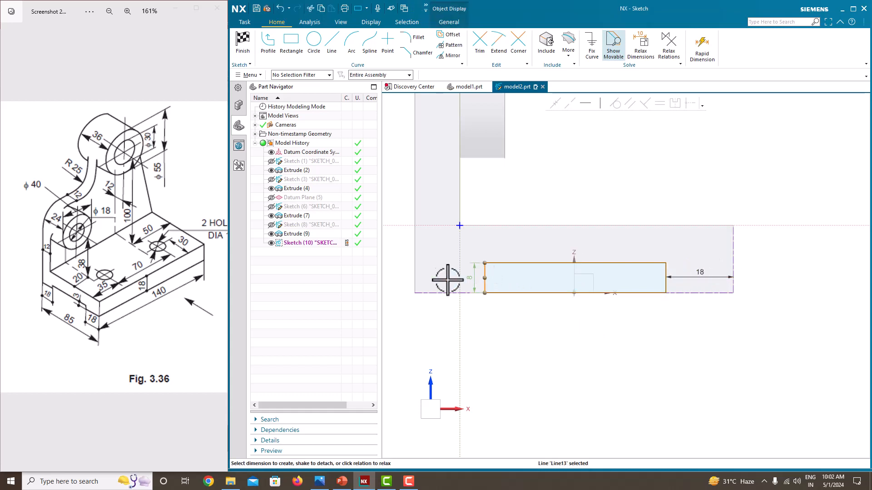
pyautogui.click(415, 271)
pyautogui.click(439, 272)
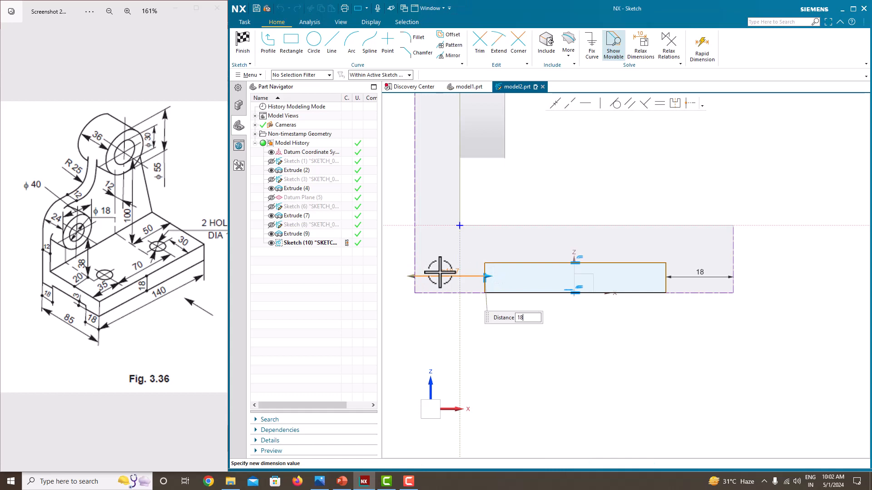
pyautogui.press('Return')
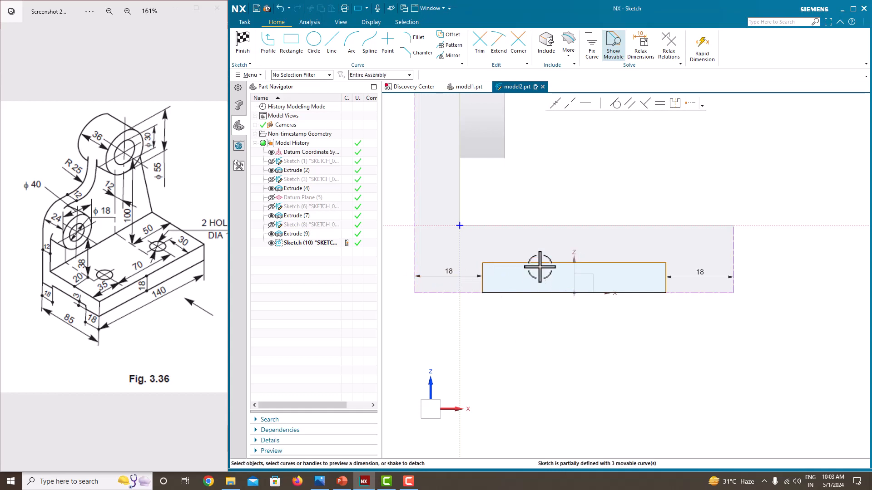
# Set the slot rectangle's height to 3 mm
pyautogui.click(484, 269)
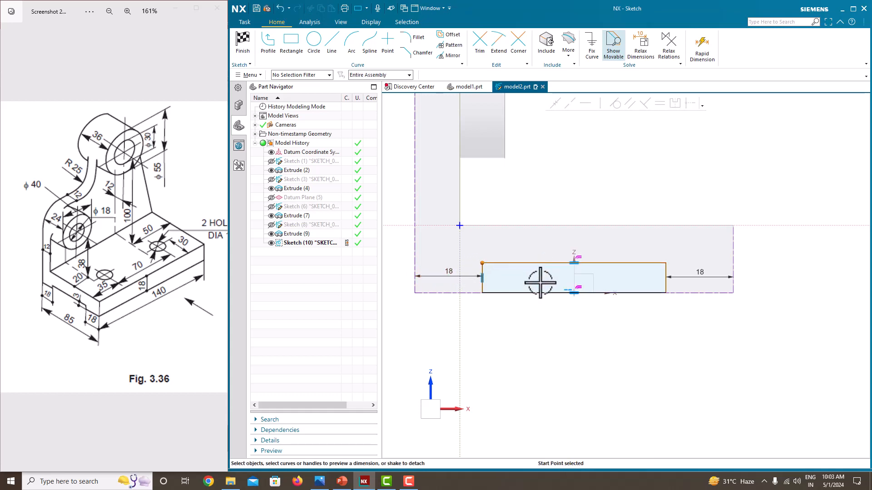
pyautogui.rightClick(504, 244)
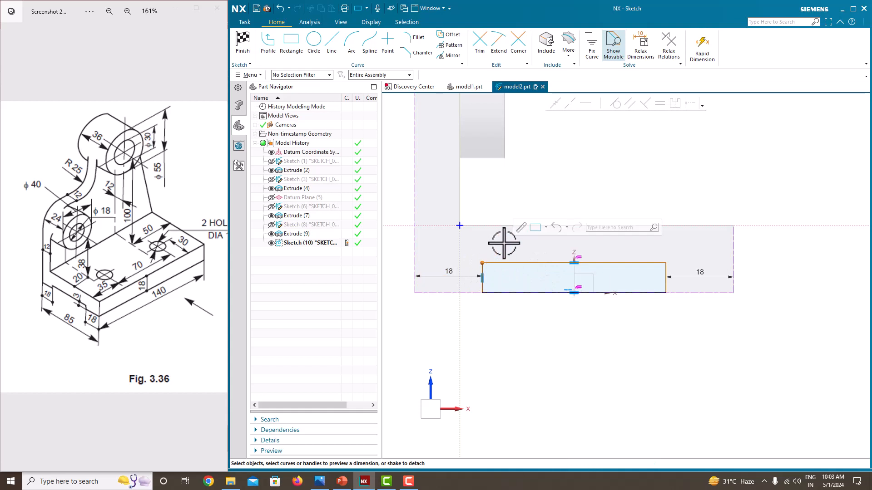
pyautogui.click(504, 244)
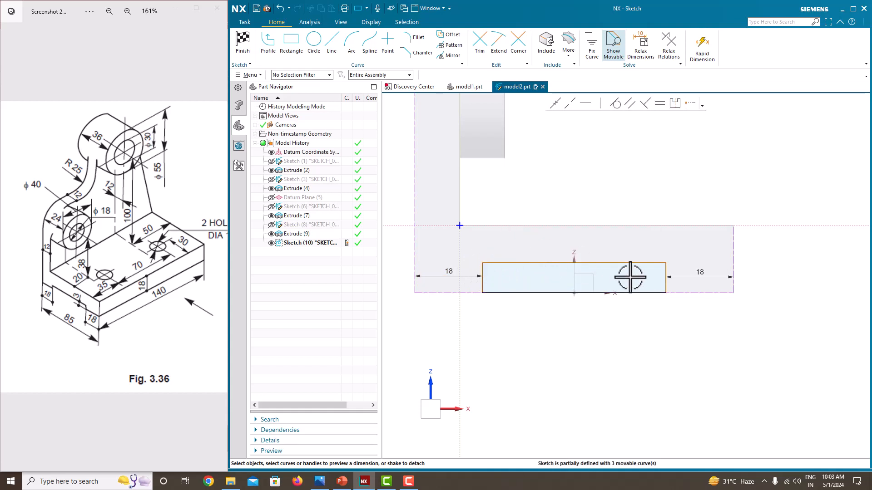
pyautogui.click(672, 278)
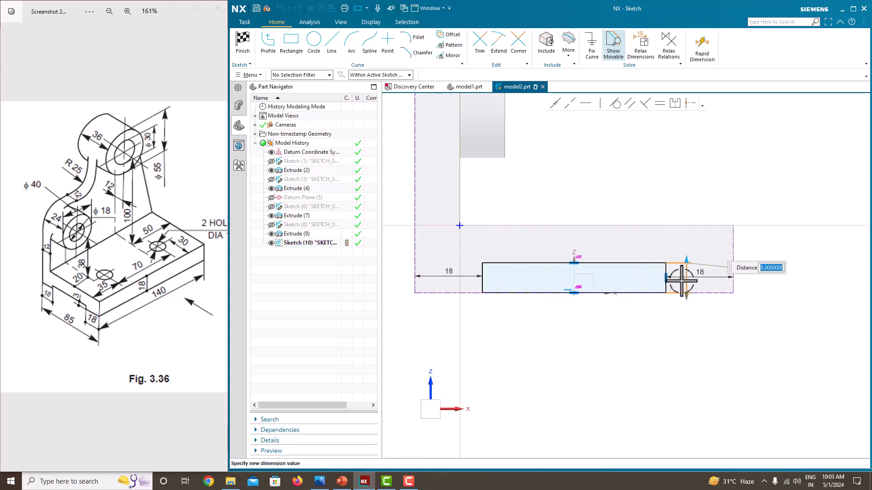
pyautogui.write('3')
pyautogui.press('Return')
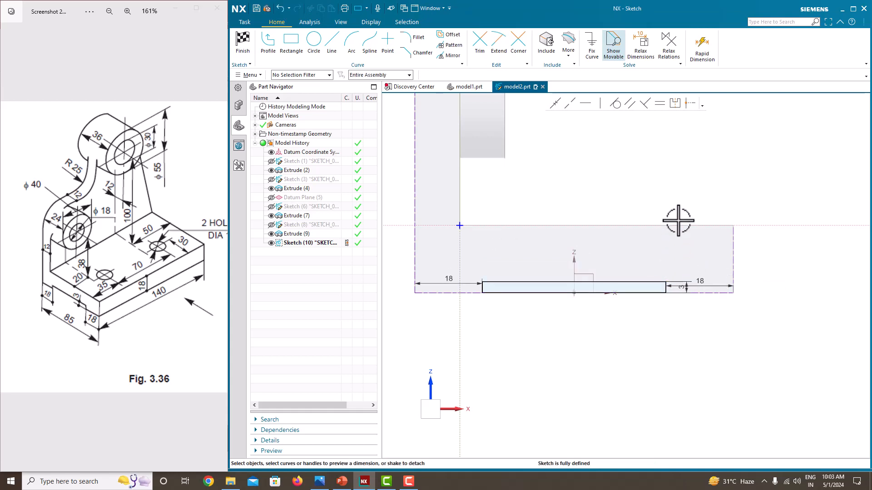
# Finish the sketch and extrude the slot rectangle into the base, subtracted from the body with the end limit Until Next
pyautogui.rightClick(678, 221)
pyautogui.click(688, 227)
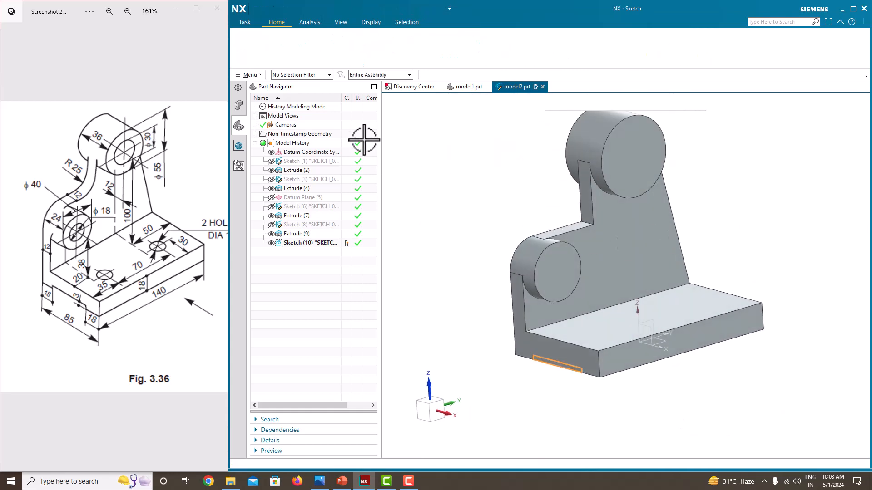
pyautogui.click(295, 44)
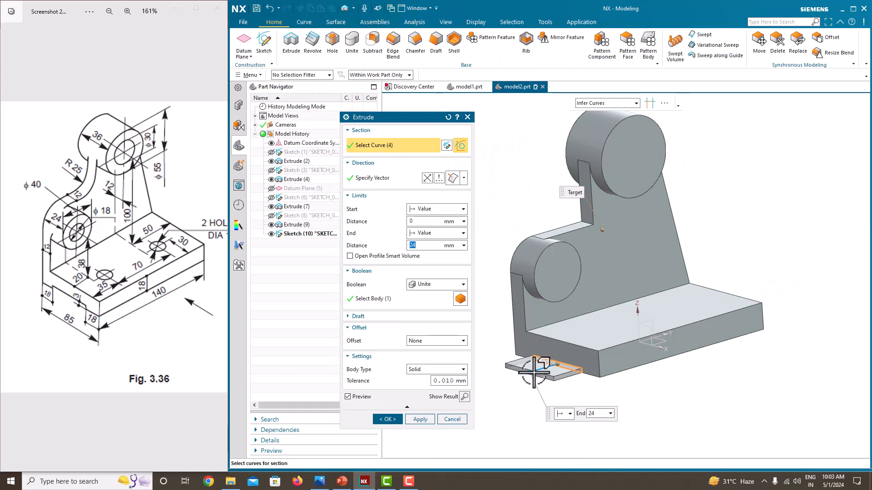
pyautogui.moveTo(535, 371); pyautogui.dragTo(574, 358)
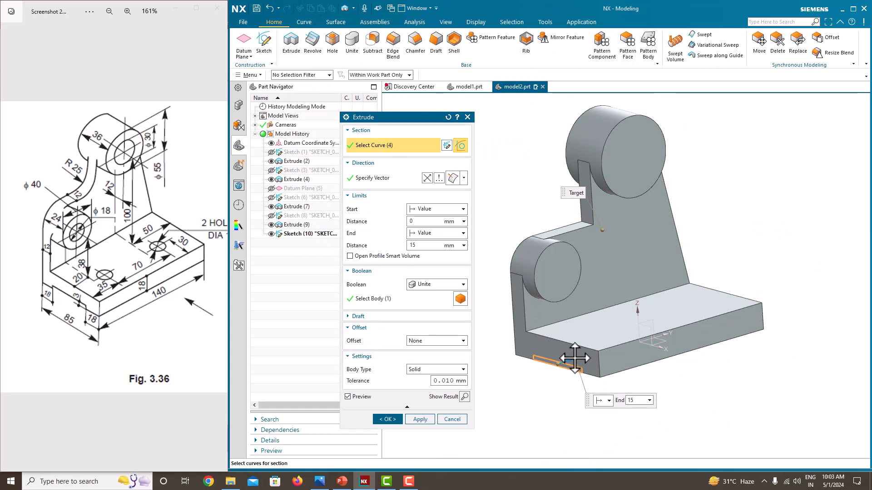
pyautogui.click(427, 284)
pyautogui.click(424, 313)
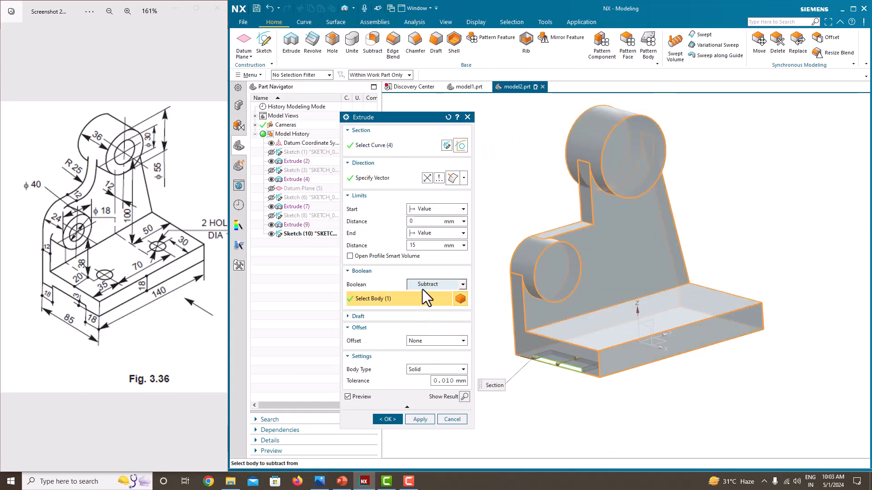
pyautogui.click(420, 233)
pyautogui.click(429, 271)
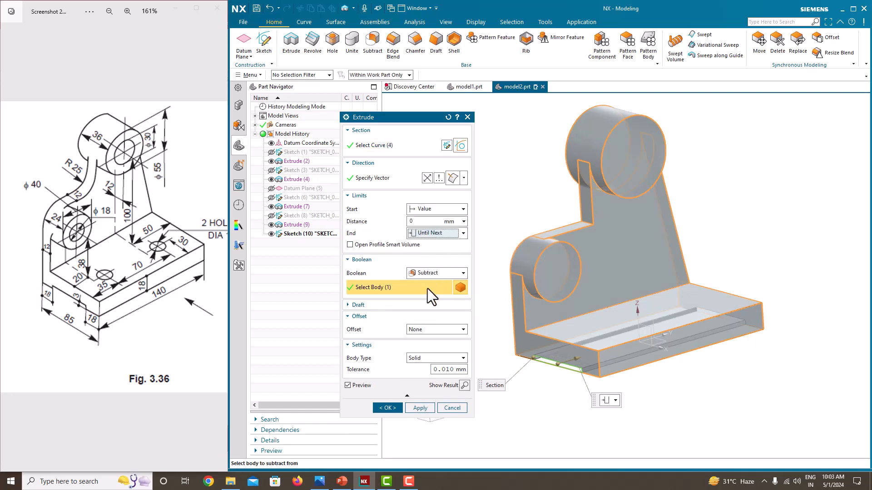
pyautogui.click(397, 406)
# Start a new sketch on the top face of the base
pyautogui.moveTo(558, 369); pyautogui.dragTo(597, 346, button='middle')
pyautogui.moveTo(551, 317); pyautogui.dragTo(500, 336, button='middle')
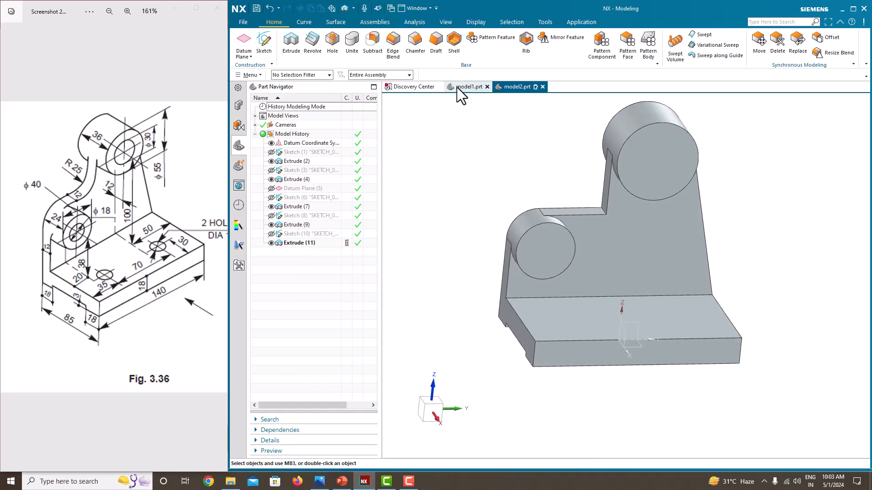
pyautogui.click(266, 50)
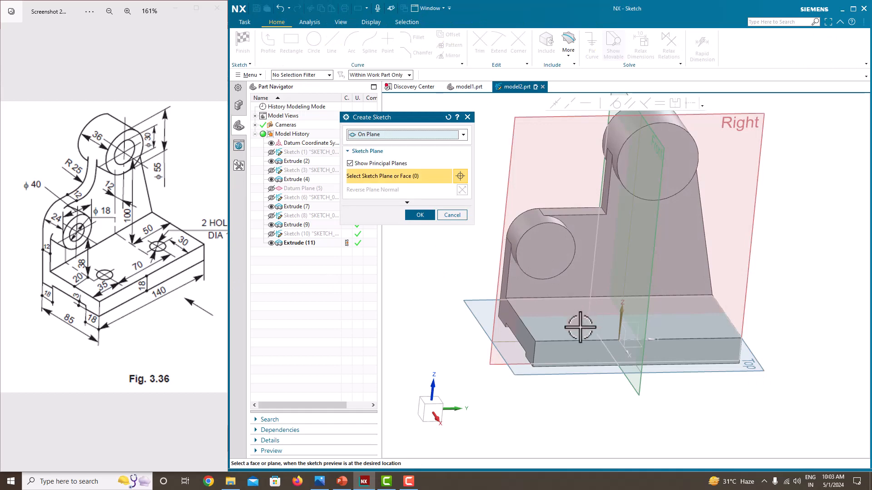
pyautogui.click(580, 327)
pyautogui.click(424, 217)
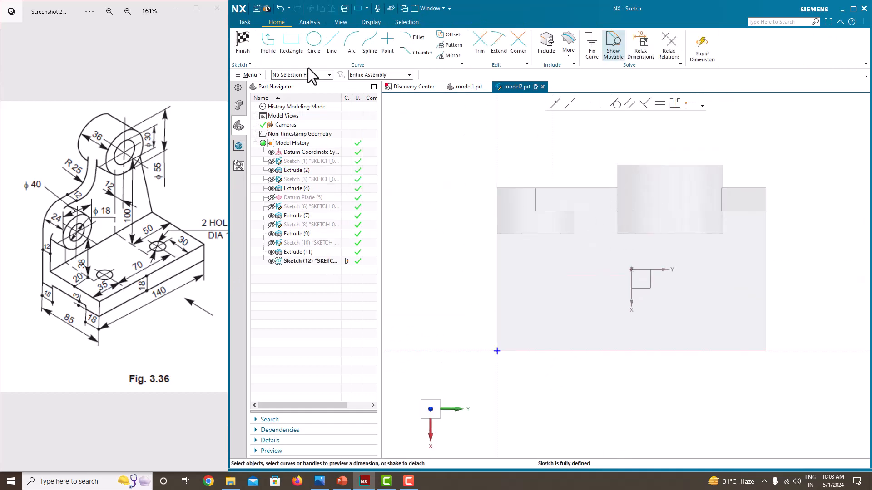
# Draw a circle about 26.6 mm in diameter on the base's top face, near the front corner on the lower boss side
pyautogui.click(314, 50)
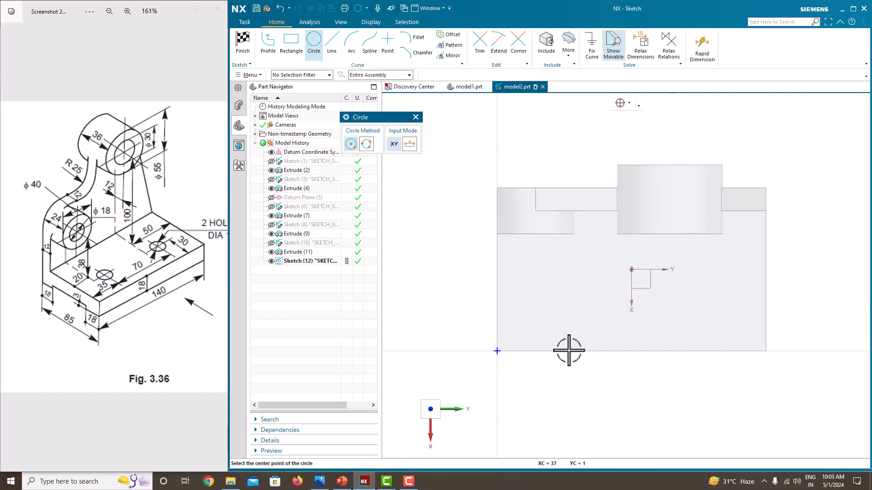
pyautogui.click(552, 313)
pyautogui.click(538, 291)
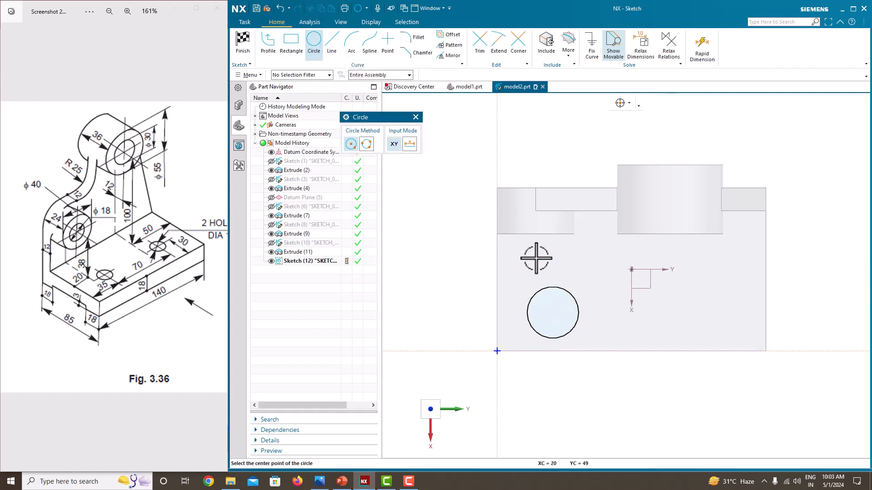
pyautogui.press('Escape')
# Check the hole size in the drawing and set the circle's diameter to 16 mm, scaling the entire sketch
pyautogui.click(566, 288)
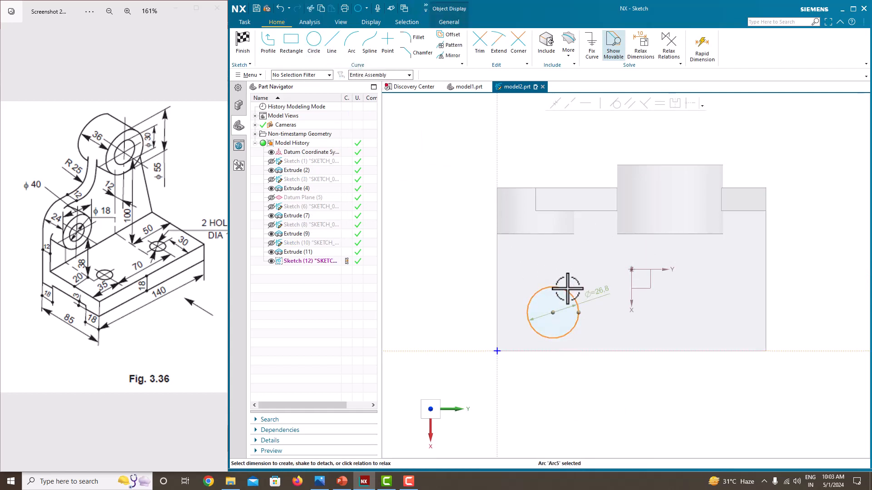
pyautogui.moveTo(195, 268); pyautogui.dragTo(149, 267)
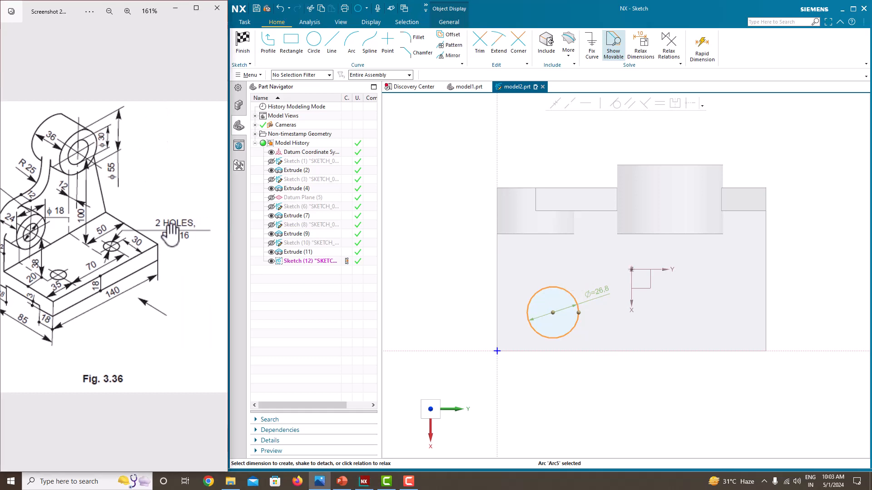
pyautogui.doubleClick(604, 291)
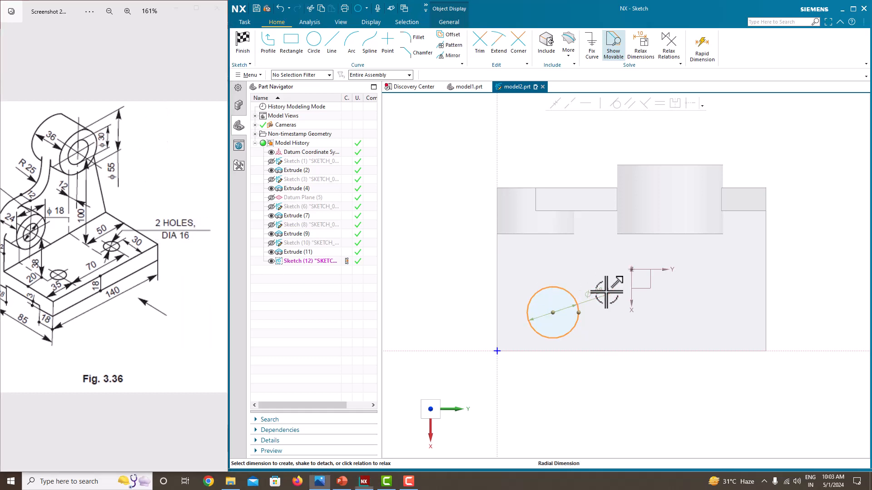
pyautogui.press('Return')
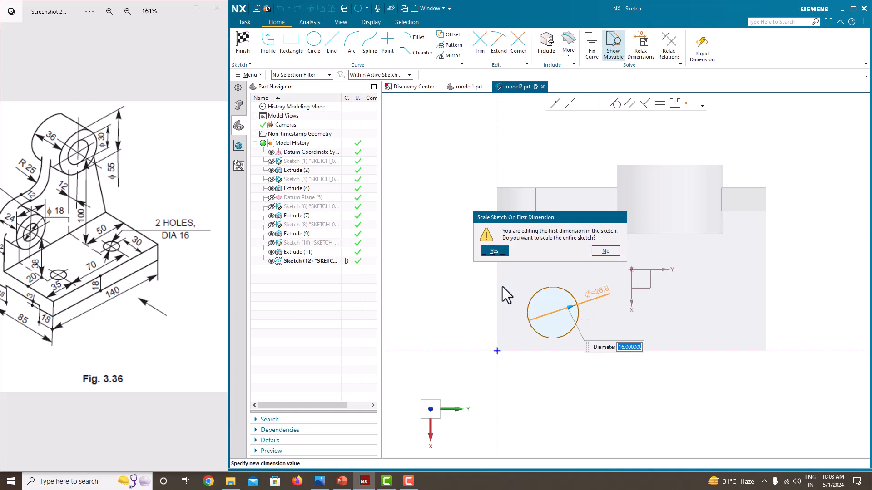
pyautogui.click(492, 254)
# Dimension the circle's centre 30 mm from the base's long front edge
pyautogui.scroll(2, 525, 316)
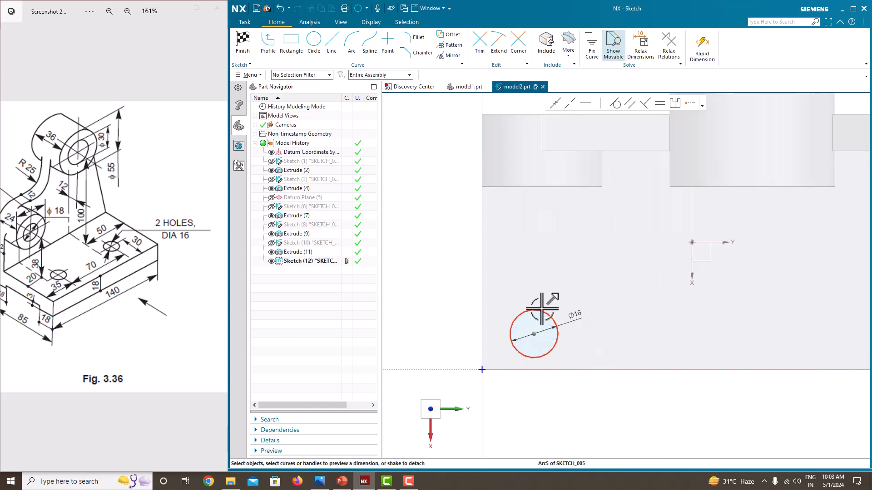
pyautogui.click(534, 334)
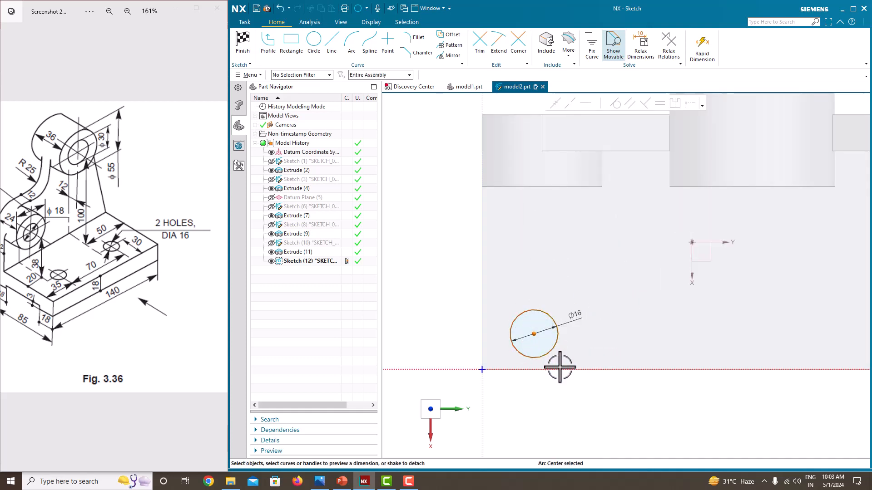
pyautogui.click(560, 370)
pyautogui.click(604, 353)
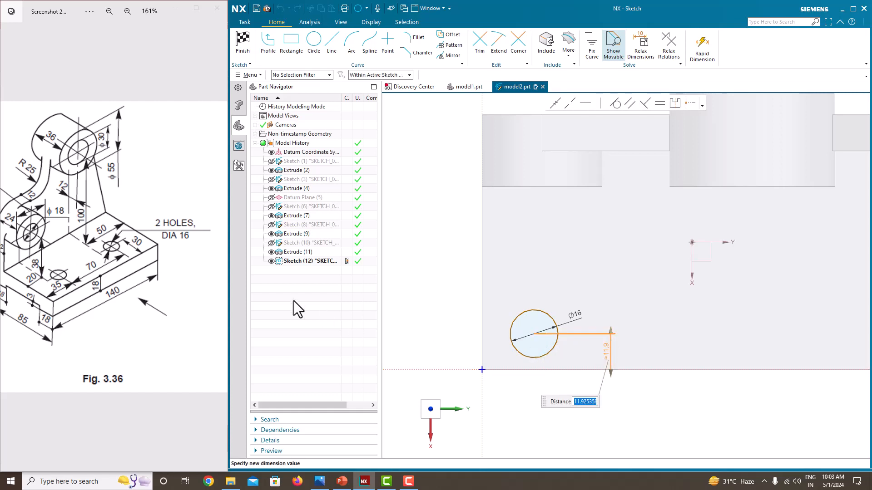
pyautogui.write('30')
pyautogui.press('Return')
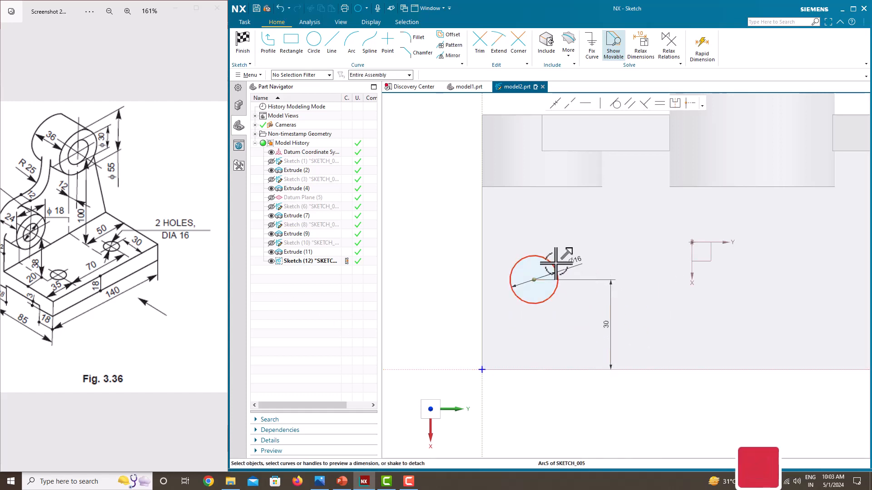
# Dimension the circle's centre 35 mm from the base's end edge on the lower boss side
pyautogui.click(534, 280)
pyautogui.click(484, 262)
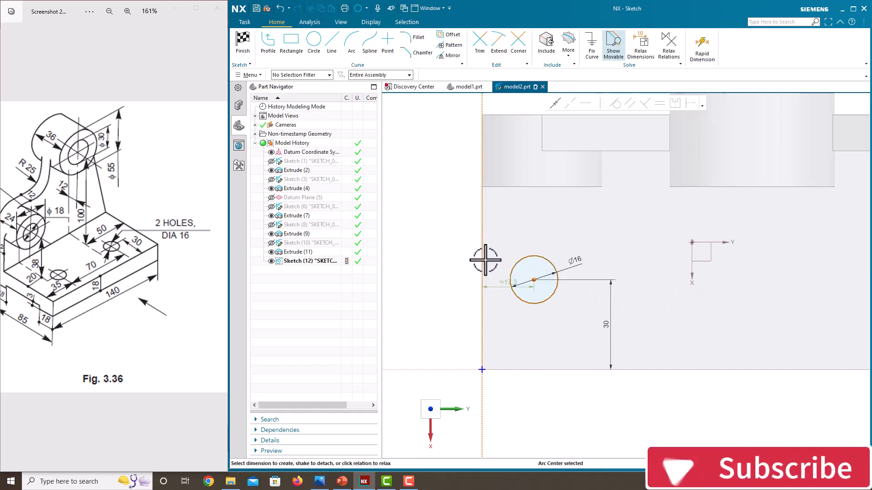
pyautogui.click(506, 280)
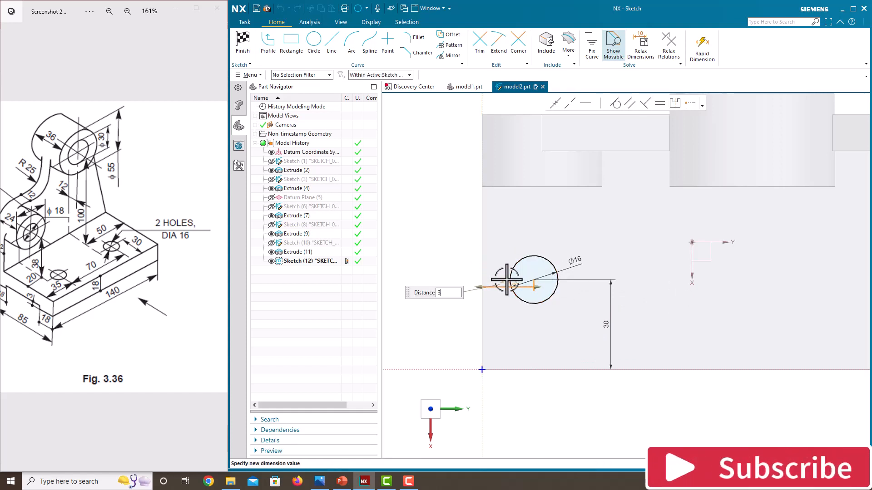
pyautogui.write('35')
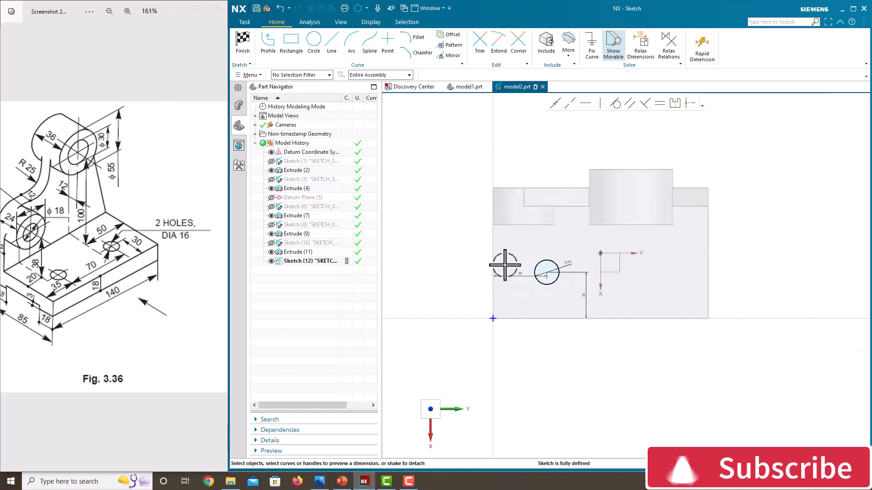
pyautogui.press('Return')
pyautogui.scroll(-4, 504, 265)
pyautogui.scroll(3, 542, 264)
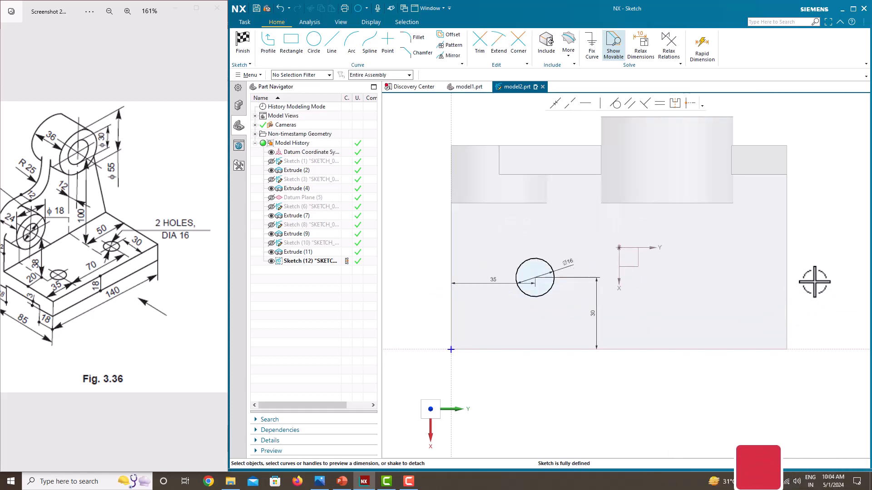
pyautogui.click(336, 54)
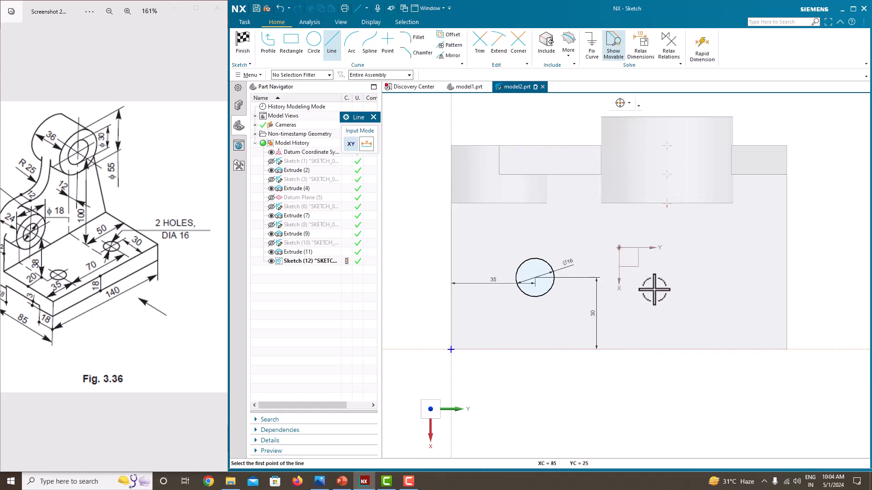
pyautogui.press('Escape')
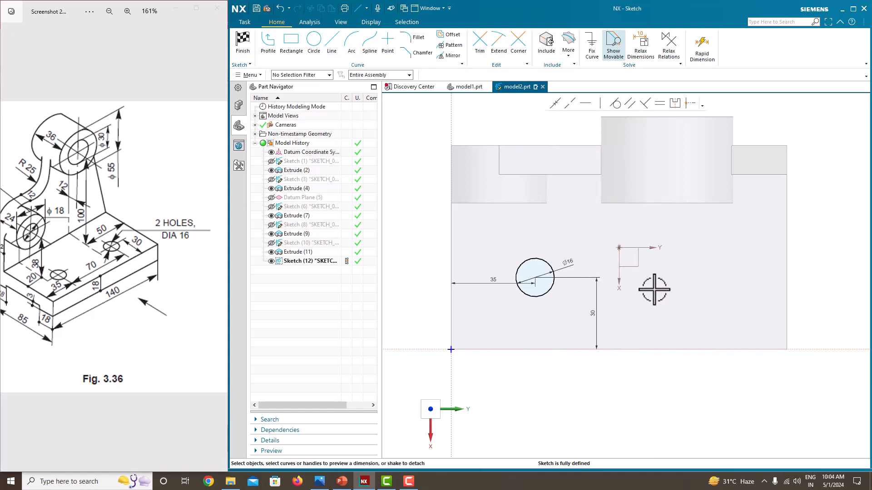
# Draw a vertical line about 45 mm long from the sketch origin to just past the base's long front edge
pyautogui.click(330, 45)
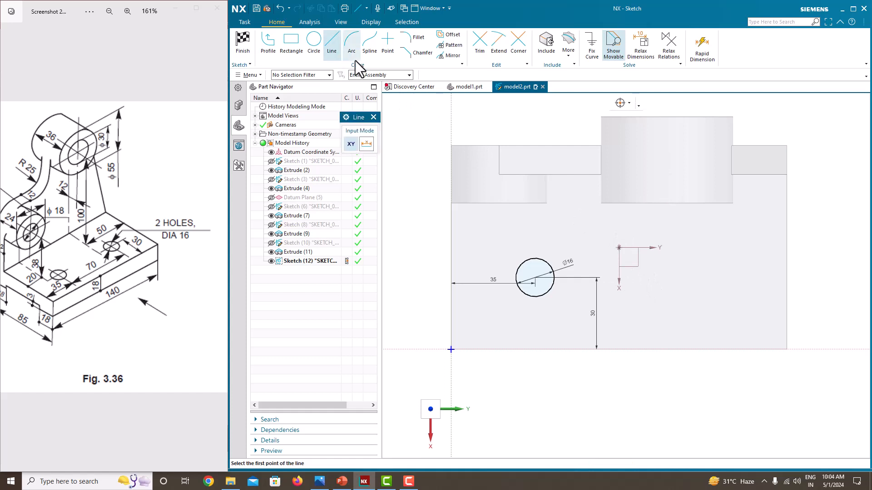
pyautogui.click(620, 247)
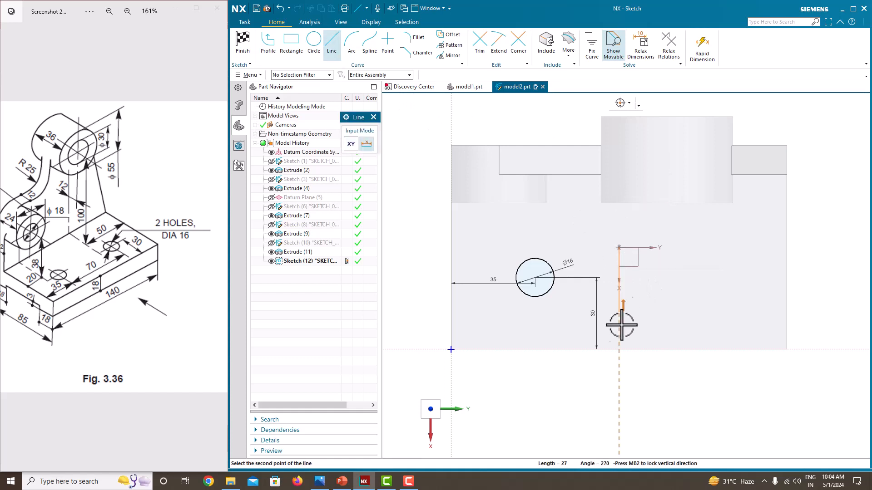
pyautogui.click(619, 355)
pyautogui.press('Escape')
# Dimension the vertical line's length as 45 mm and convert the line to reference geometry
pyautogui.click(619, 311)
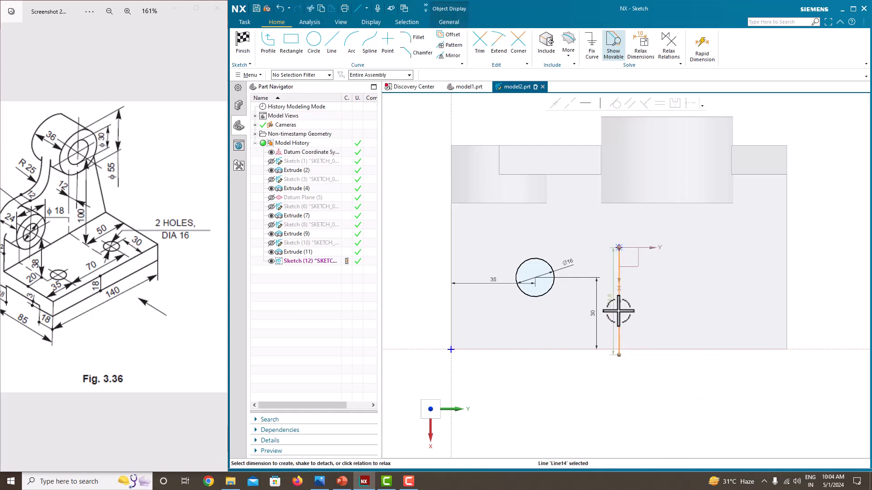
pyautogui.click(610, 301)
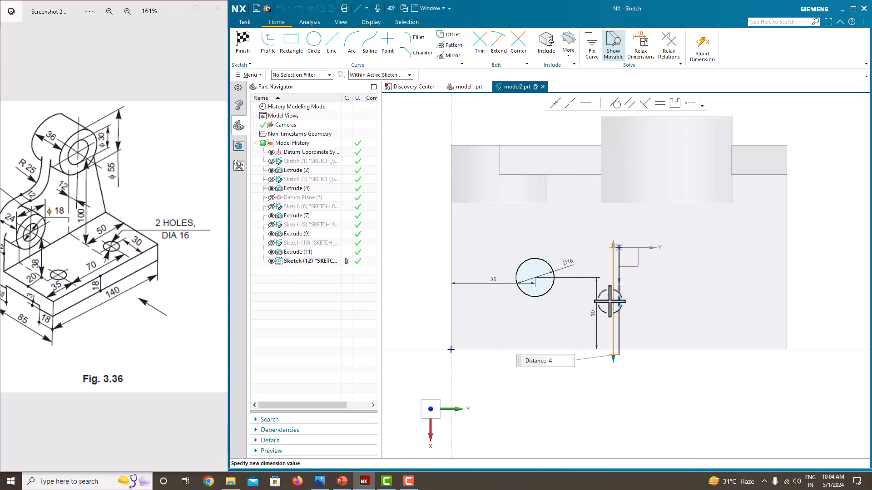
pyautogui.press('Return')
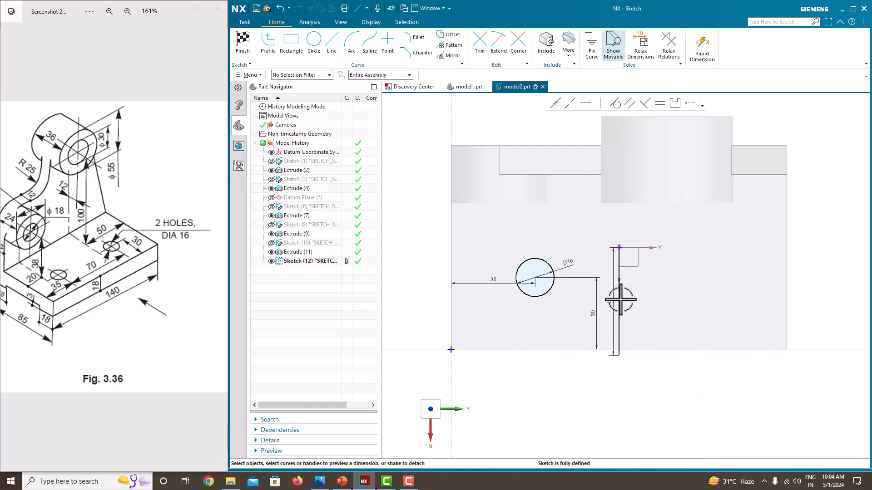
pyautogui.click(635, 290)
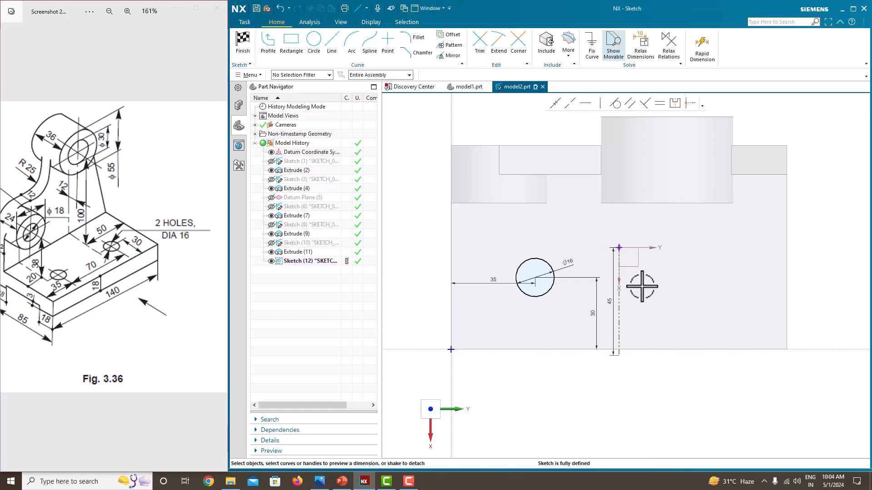
# Mirror the 16 mm circle about the vertical reference line and finish the sketch
pyautogui.click(542, 294)
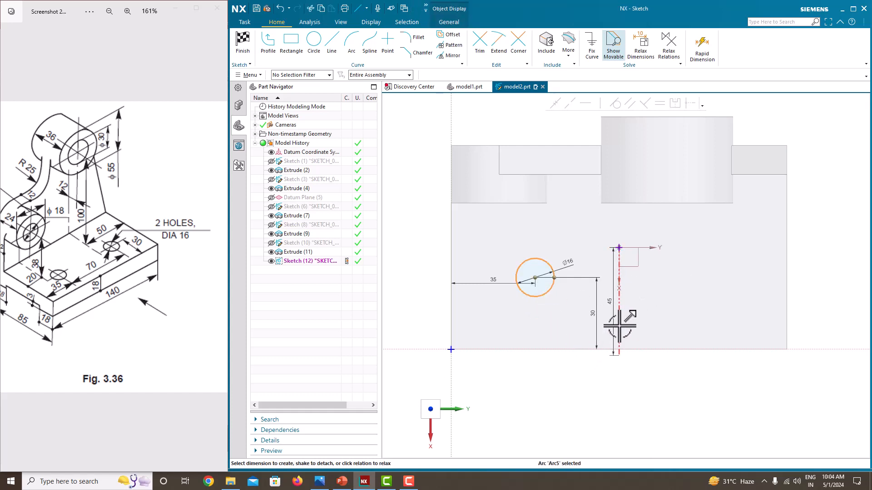
pyautogui.click(454, 56)
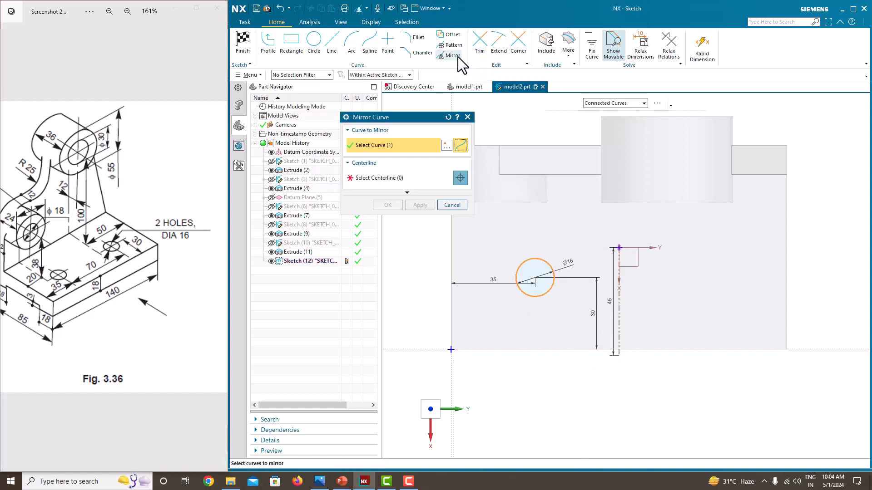
pyautogui.click(391, 175)
pyautogui.click(619, 309)
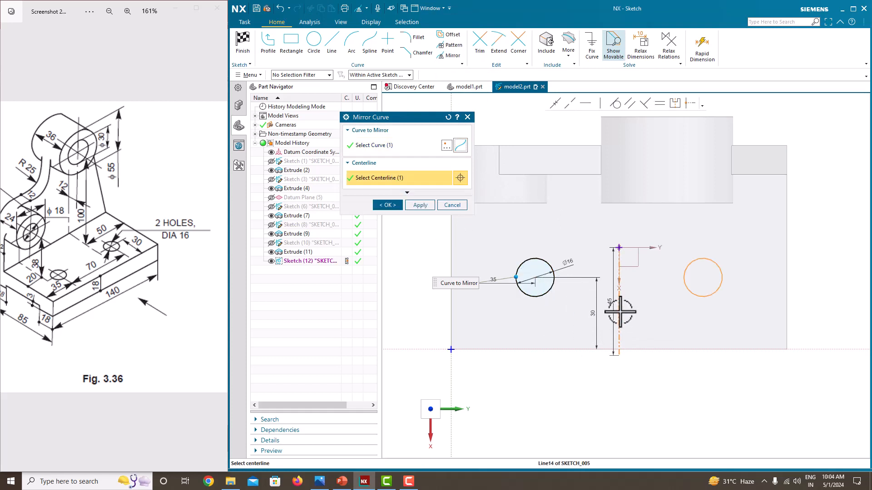
pyautogui.click(390, 205)
pyautogui.moveTo(633, 275); pyautogui.dragTo(640, 275, button='middle')
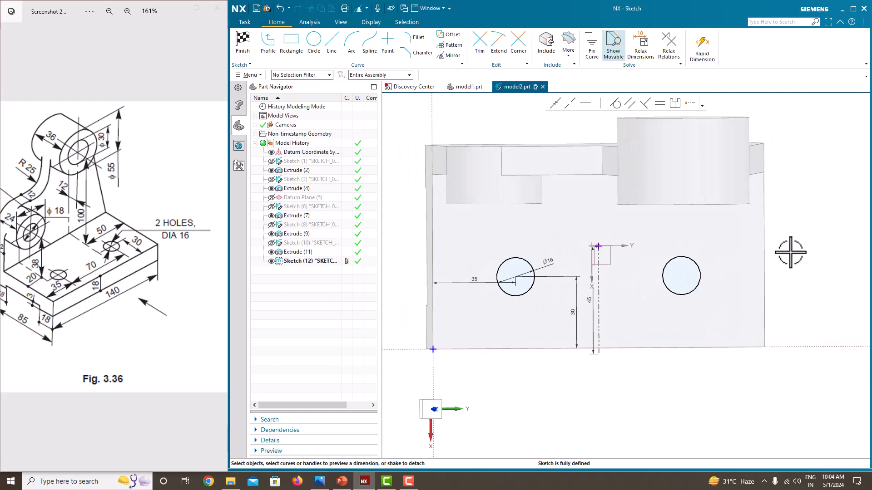
pyautogui.moveTo(790, 247)
pyautogui.mouseDown(button='middle')
pyautogui.moveTo(772, 203)
pyautogui.moveTo(646, 273)
pyautogui.moveTo(500, 201)
pyautogui.mouseUp(button='middle')
pyautogui.rightClick(490, 184)
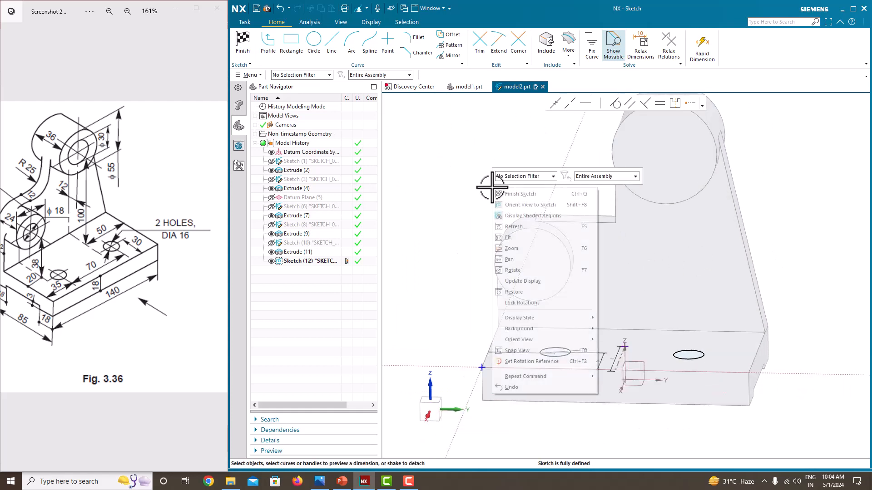
pyautogui.click(505, 195)
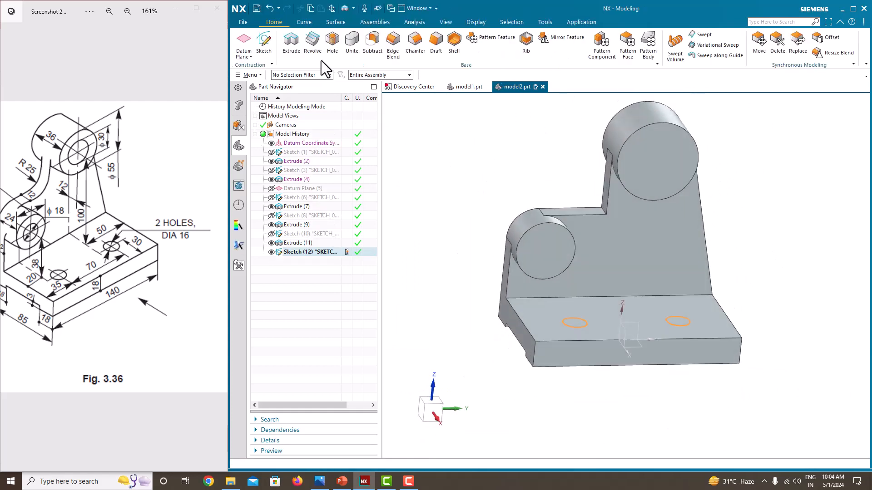
# Extrude both circles down through the base as a Subtract with the end limit Until Next, and hide their sketch
pyautogui.click(288, 51)
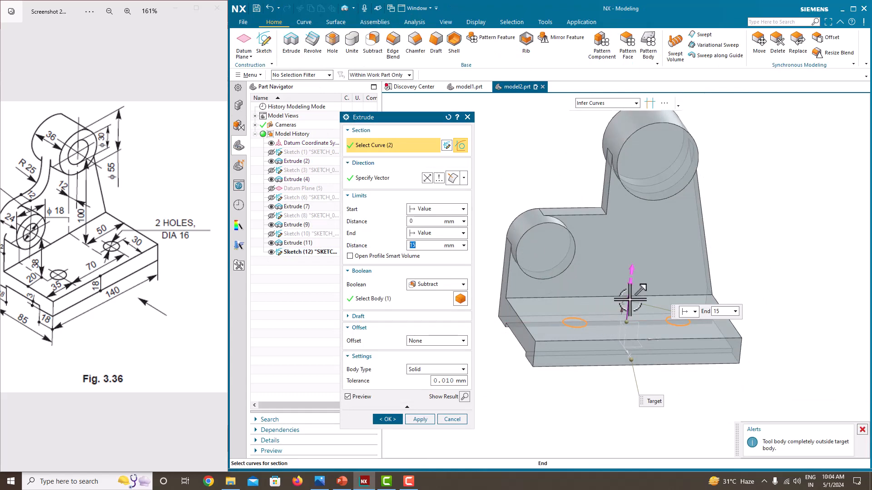
pyautogui.click(434, 233)
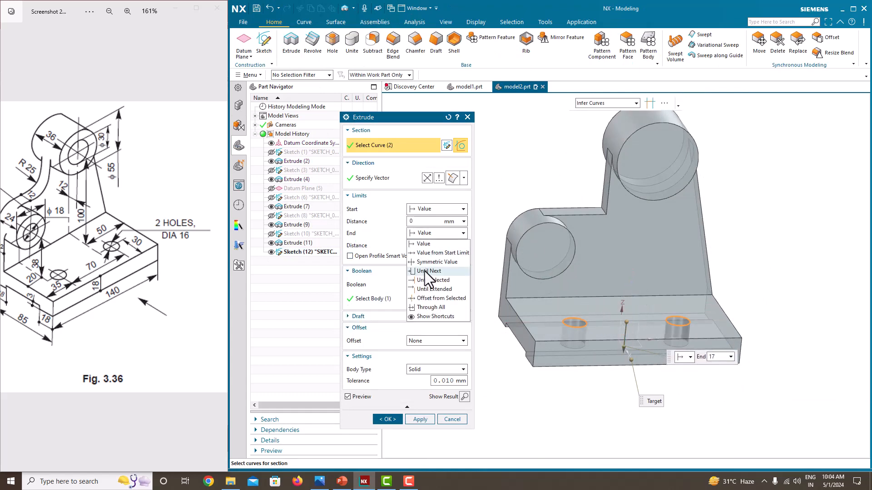
pyautogui.click(429, 255)
pyautogui.moveTo(622, 304); pyautogui.dragTo(594, 297, button='middle')
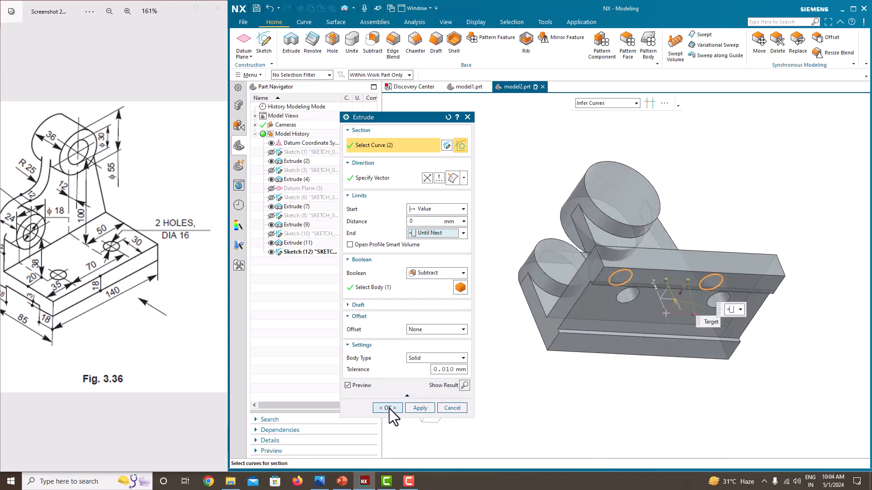
pyautogui.click(389, 407)
pyautogui.moveTo(602, 217); pyautogui.dragTo(561, 272, button='middle')
pyautogui.click(271, 252)
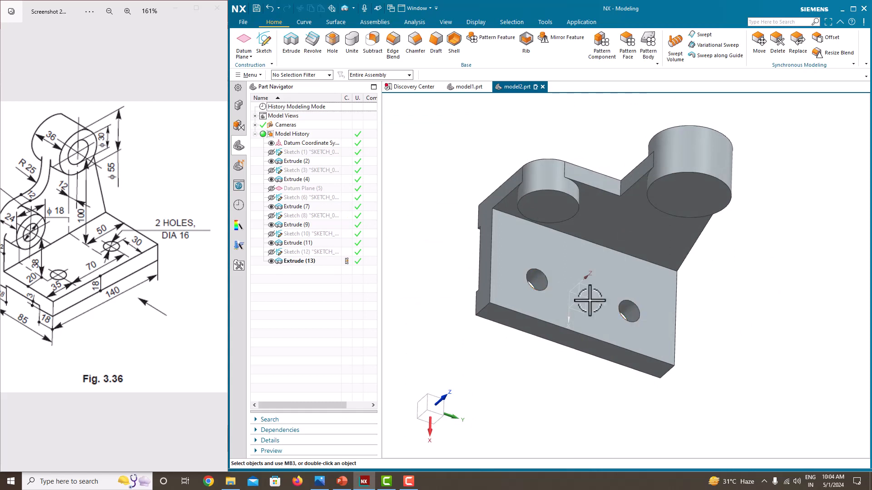
# Cut a simple 18 mm hole at the centre of the lower boss's front face, with depth limit Until Next
pyautogui.scroll(-3, 590, 300)
pyautogui.moveTo(590, 300)
pyautogui.mouseDown(button='middle')
pyautogui.moveTo(602, 318)
pyautogui.moveTo(582, 339)
pyautogui.moveTo(565, 322)
pyautogui.mouseUp(button='middle')
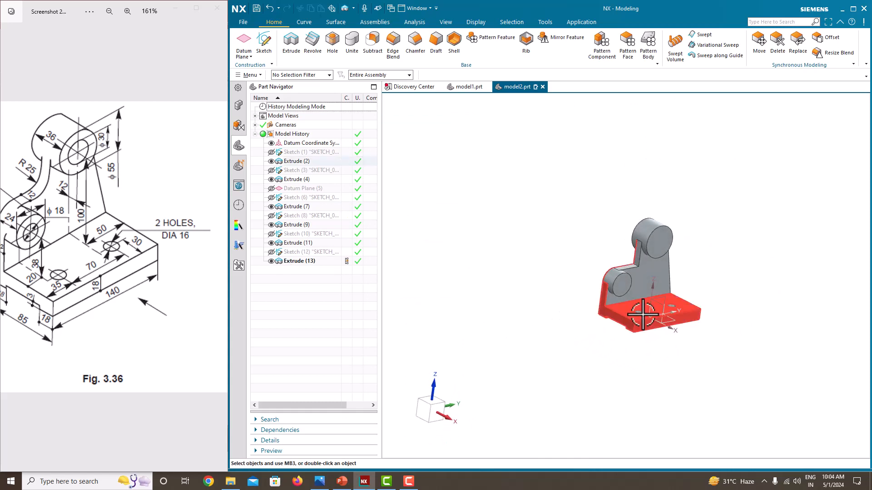
pyautogui.scroll(-2, 118, 318)
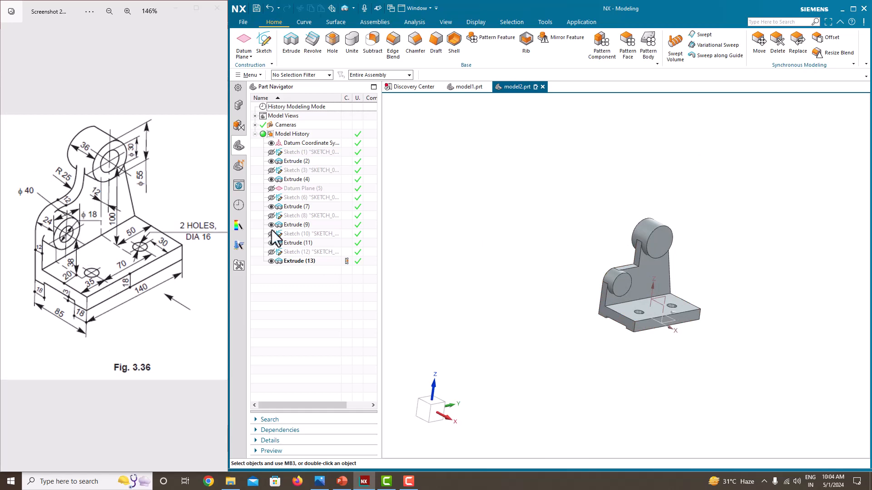
pyautogui.scroll(3, 526, 207)
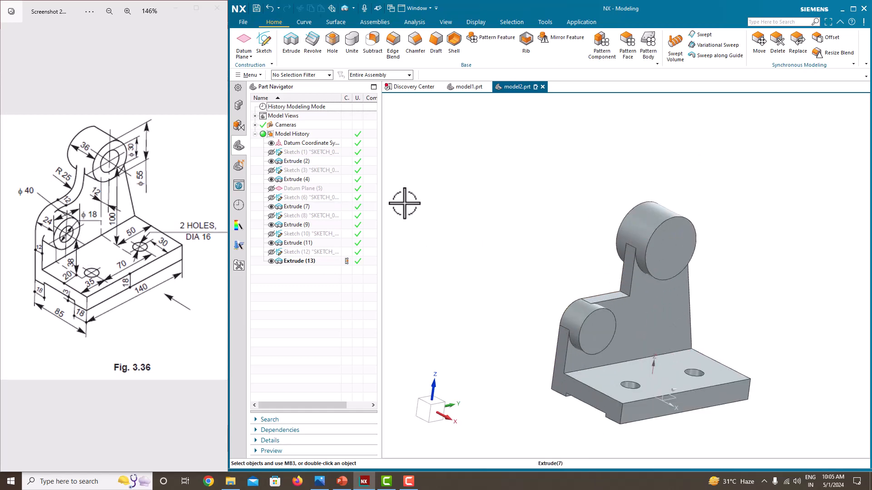
pyautogui.click(334, 48)
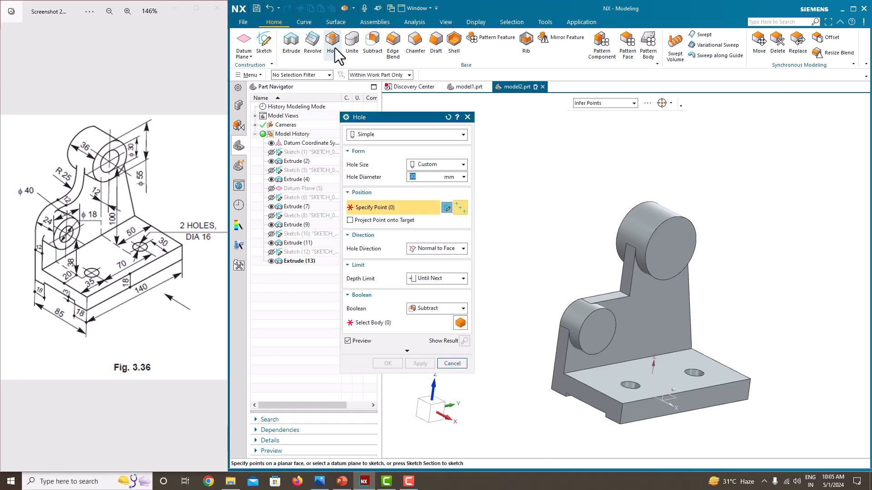
pyautogui.scroll(5, 590, 332)
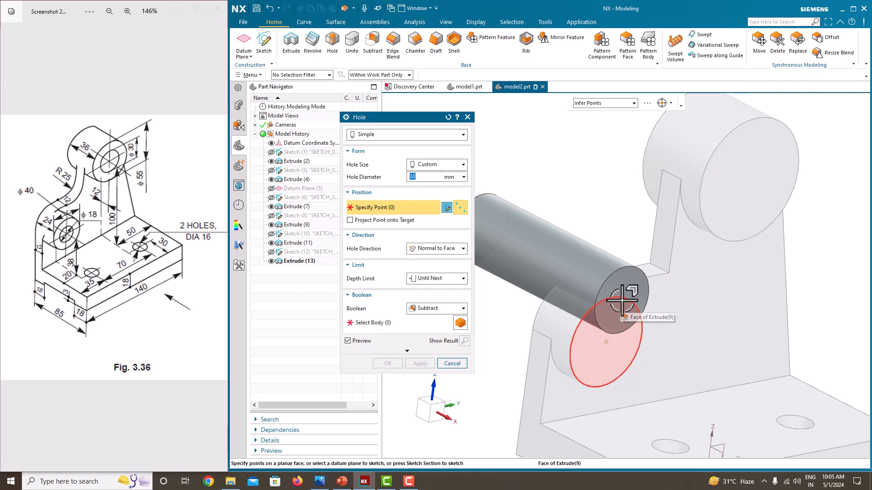
pyautogui.click(624, 298)
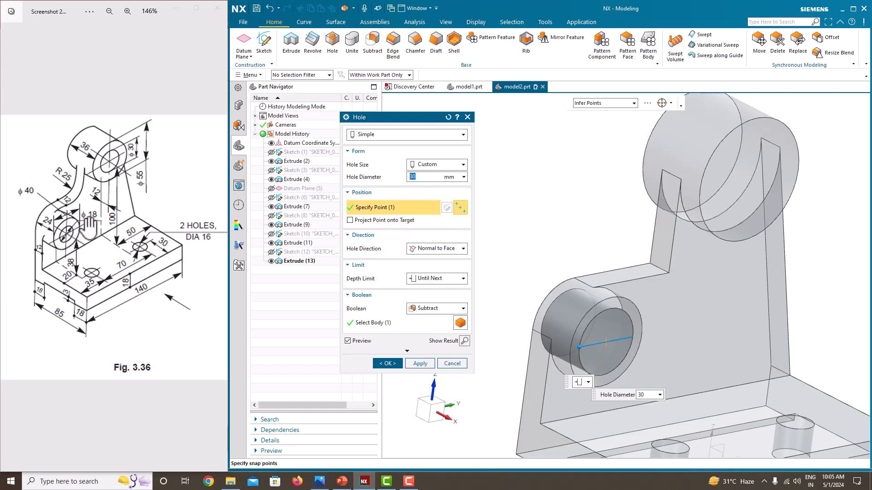
pyautogui.write('18')
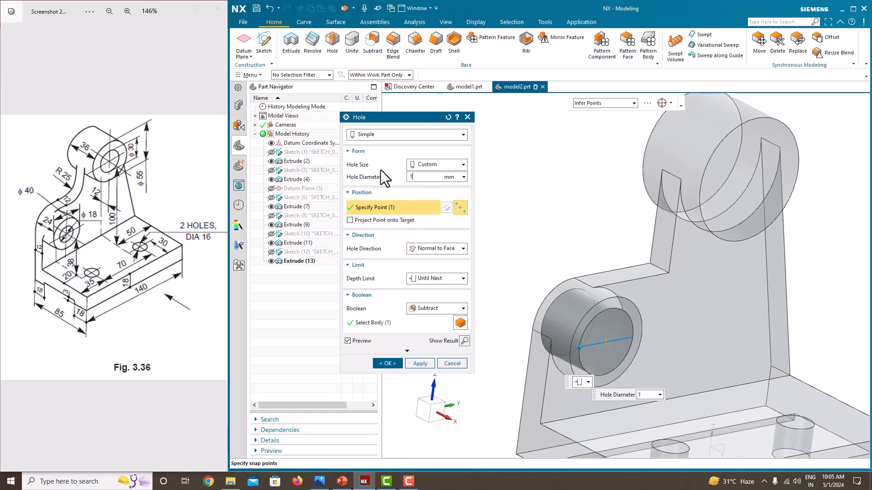
pyautogui.press('Return')
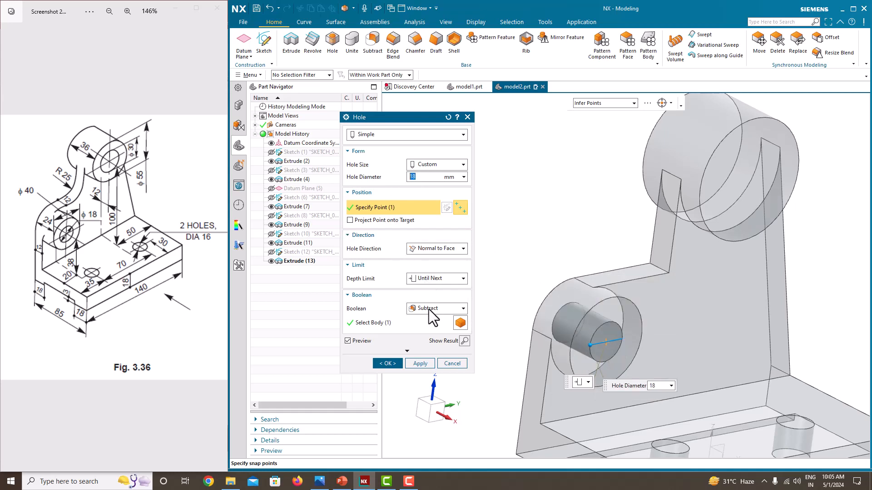
pyautogui.click(420, 363)
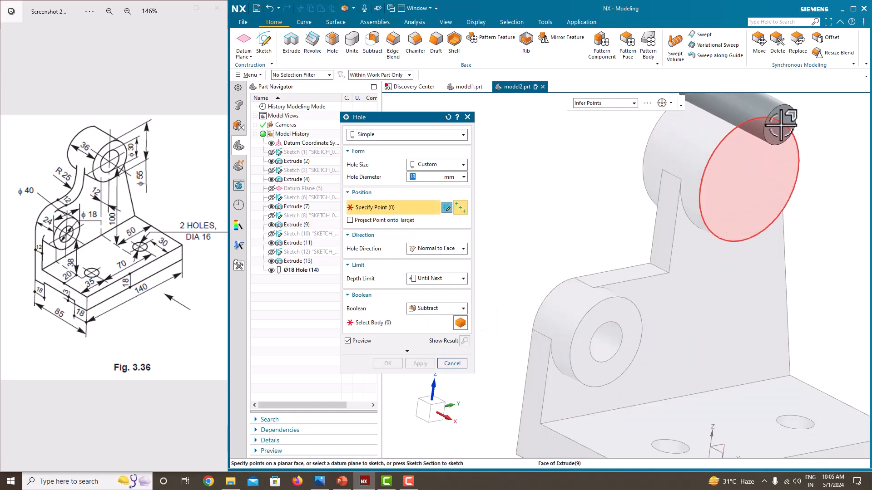
# Cut a simple 30 mm hole at the centre of the upper boss's front face, with depth limit Until Next
pyautogui.click(775, 129)
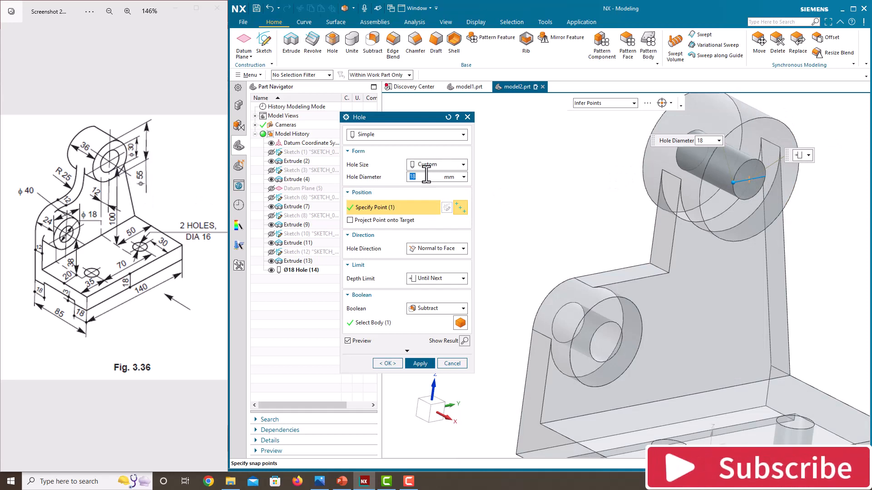
pyautogui.write('30')
pyautogui.press('Return')
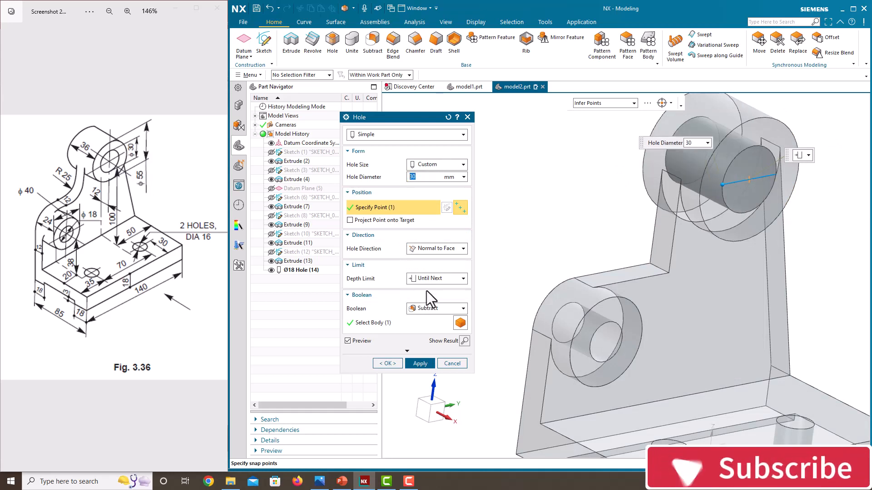
pyautogui.click(400, 363)
# Blend the inner corner edge of the upright between the two bosses with a 25 mm circular radius and G1 (Tangent) continuity
pyautogui.scroll(-3, 471, 327)
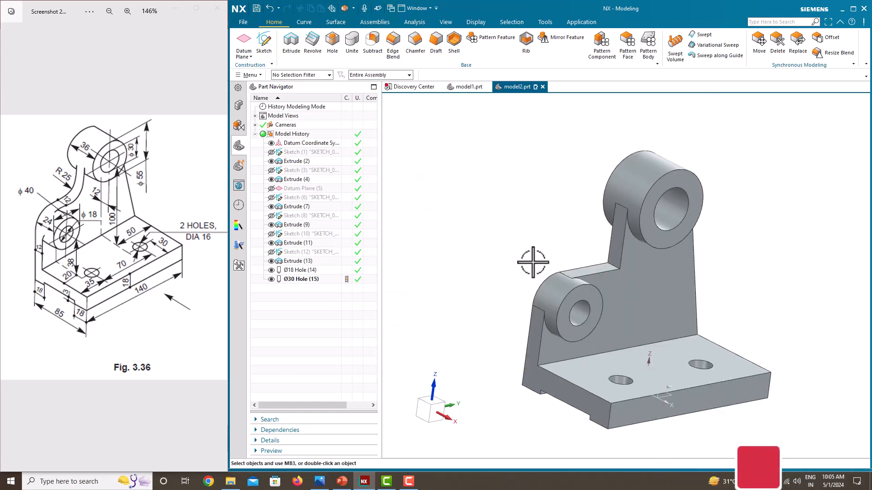
pyautogui.moveTo(530, 258); pyautogui.dragTo(565, 280, button='middle')
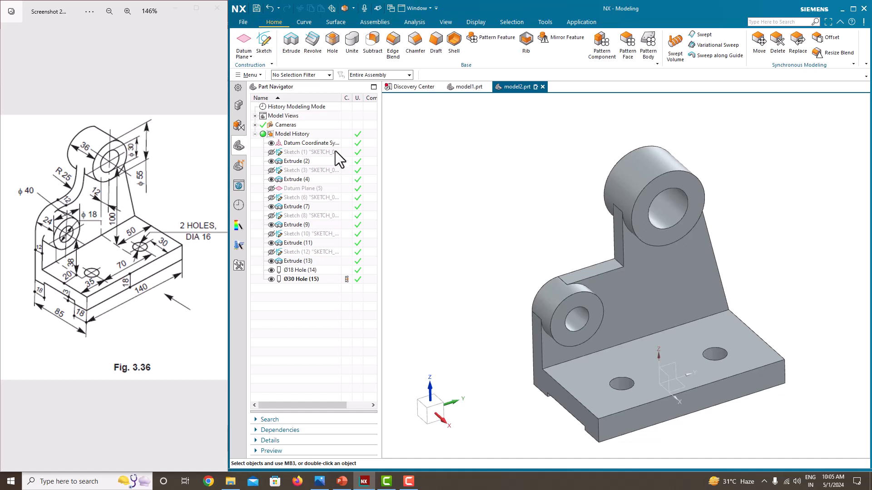
pyautogui.click(393, 46)
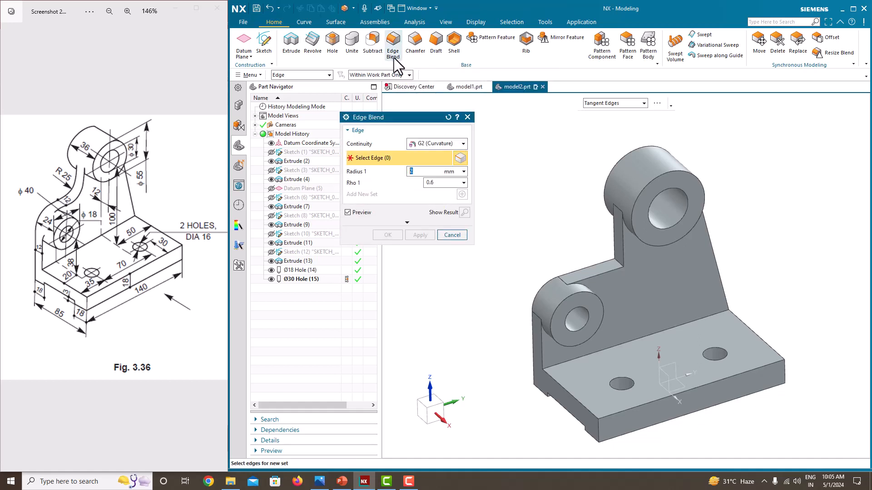
pyautogui.click(616, 262)
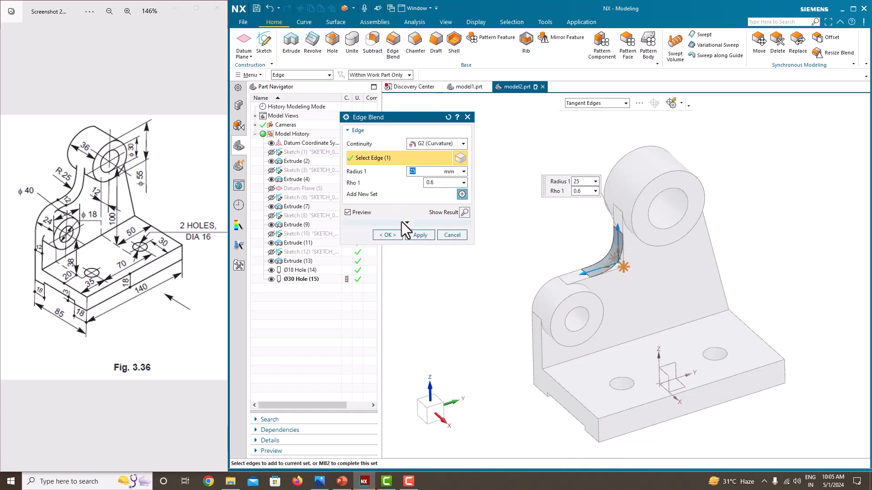
pyautogui.click(431, 146)
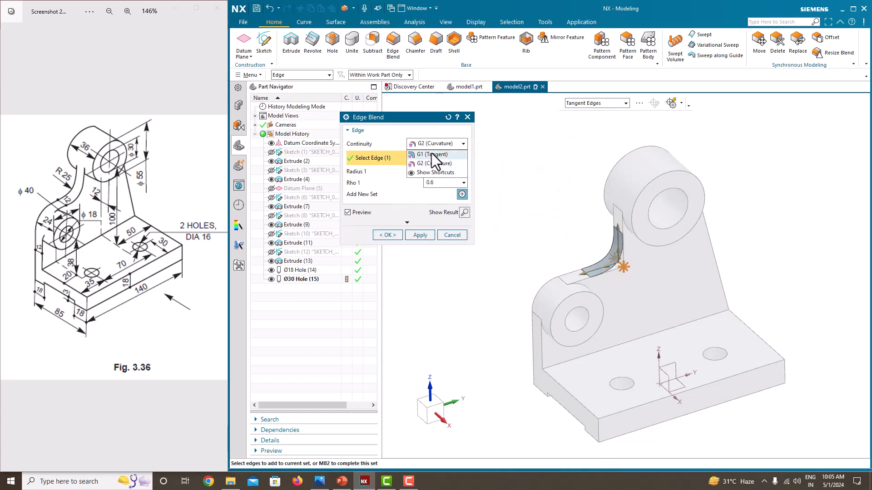
pyautogui.click(431, 157)
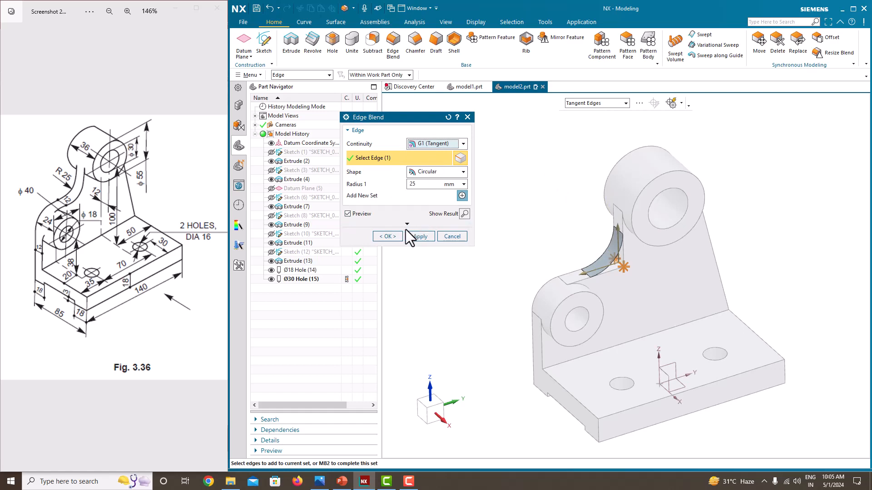
pyautogui.click(391, 236)
# Orient the finished bracket to the isometric view to compare it with the drawing
pyautogui.scroll(5, 528, 257)
pyautogui.scroll(-5, 522, 253)
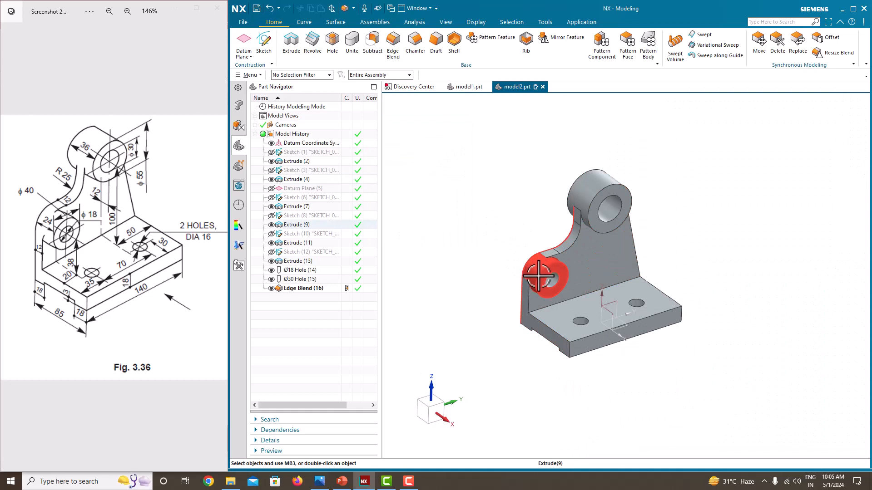
pyautogui.rightClick(495, 211)
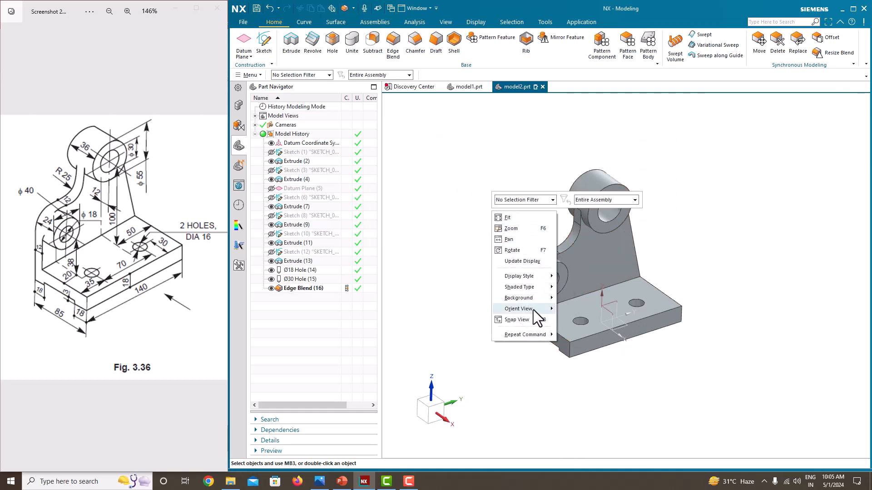
pyautogui.moveTo(534, 312)
pyautogui.click(582, 320)
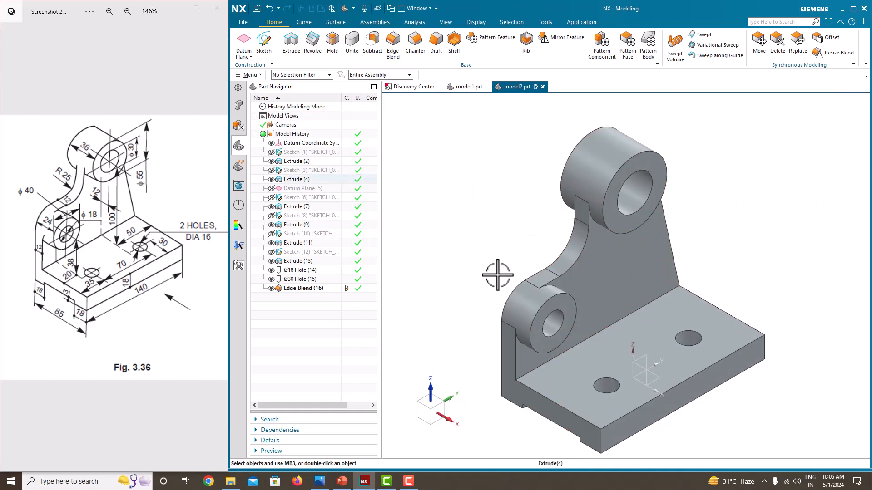
pyautogui.rightClick(438, 224)
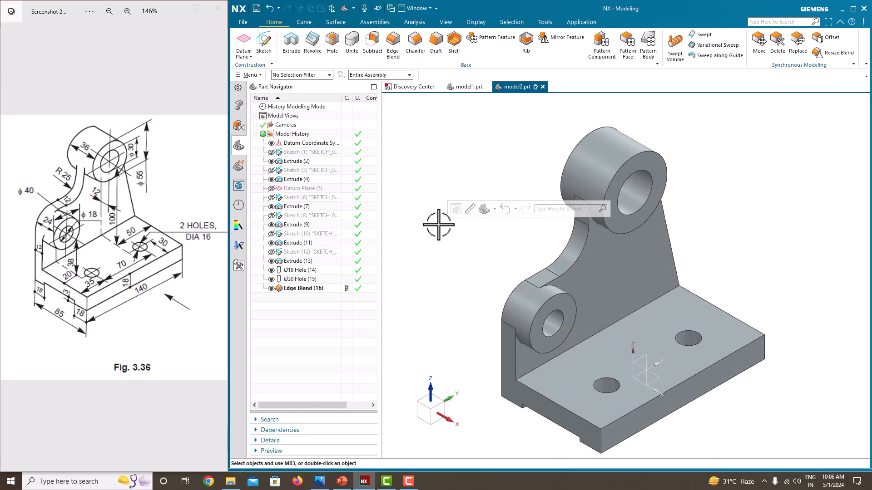